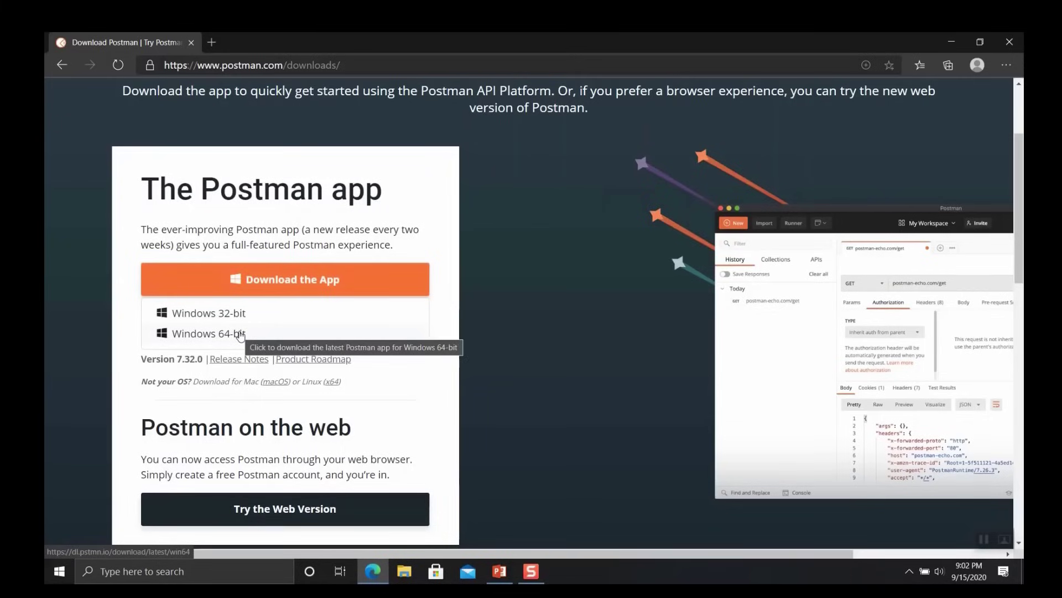
# Start downloading the Windows 64-bit version of the Postman app and cancel the download
pyautogui.click(240, 333)
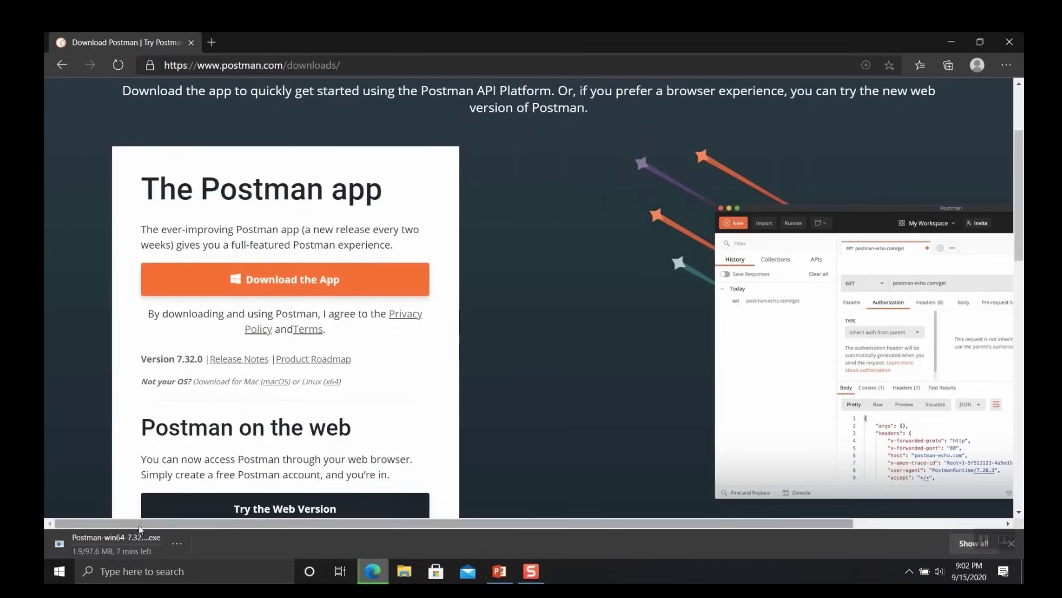
pyautogui.click(177, 543)
pyautogui.click(200, 520)
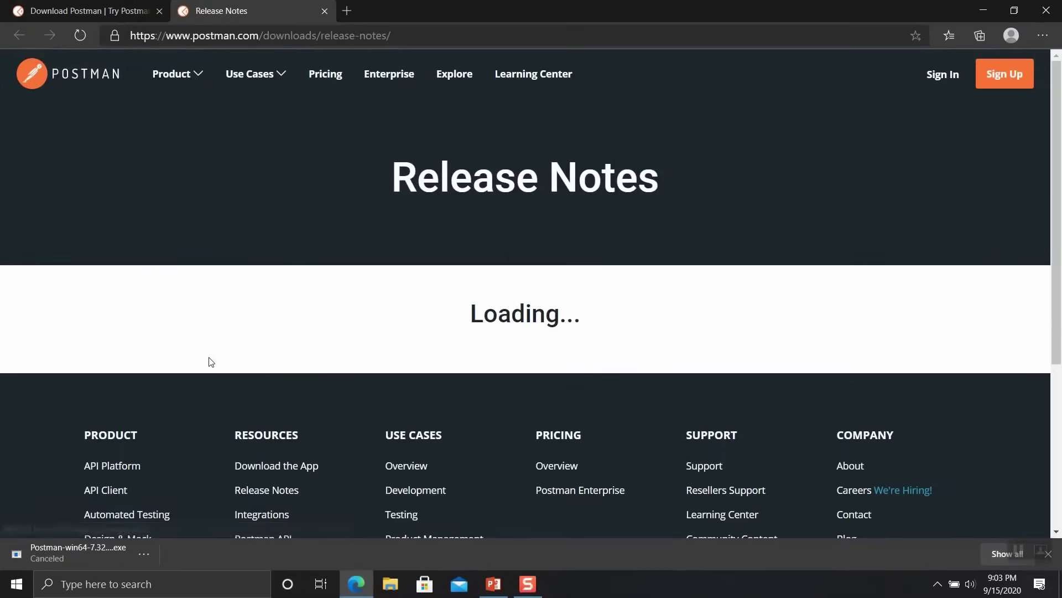
# Read through the What's New, Improvements and Bug Fixes sections of the Postman v7.32.0 release notes
pyautogui.scroll(-2, 334, 386)
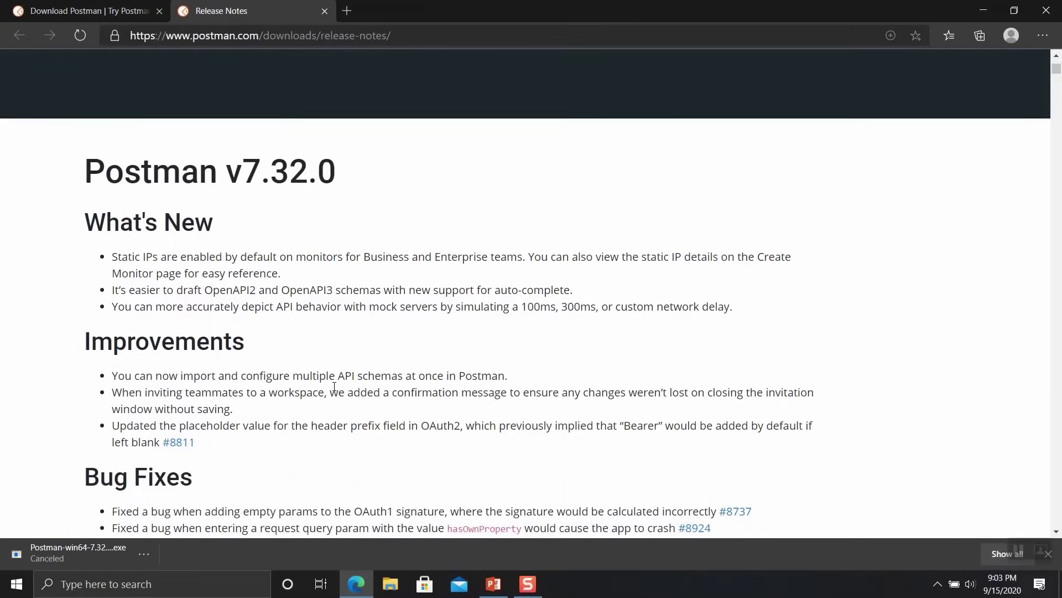
pyautogui.scroll(-1, 334, 386)
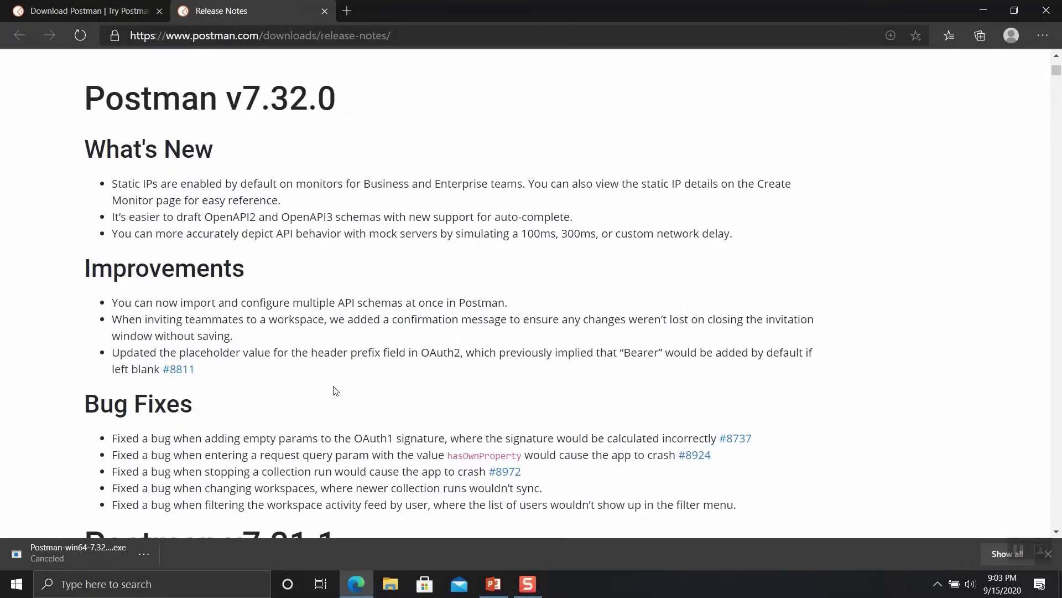
pyautogui.scroll(-1, 349, 415)
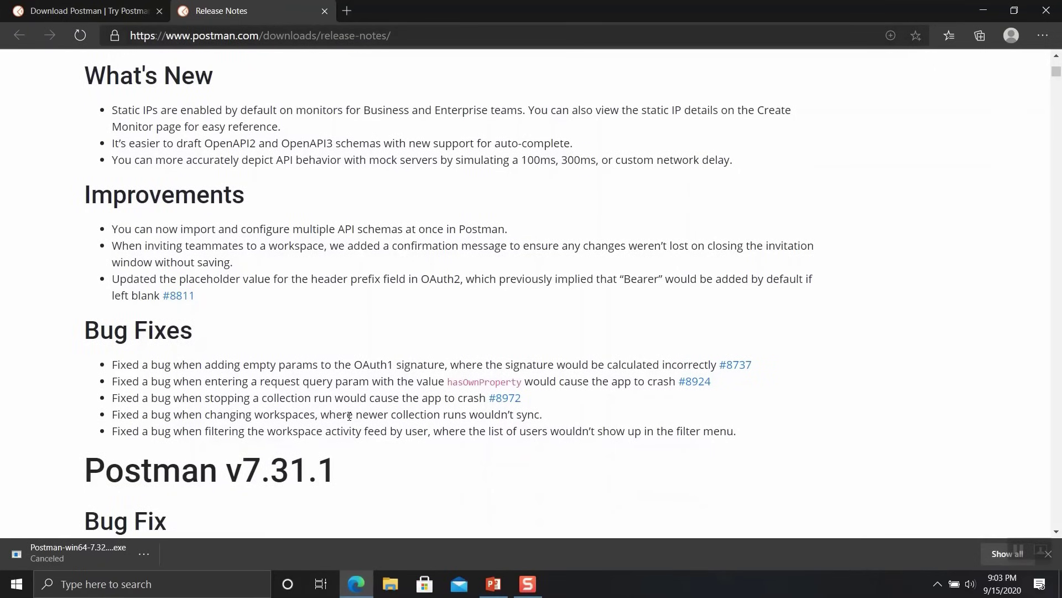
pyautogui.scroll(4, 349, 416)
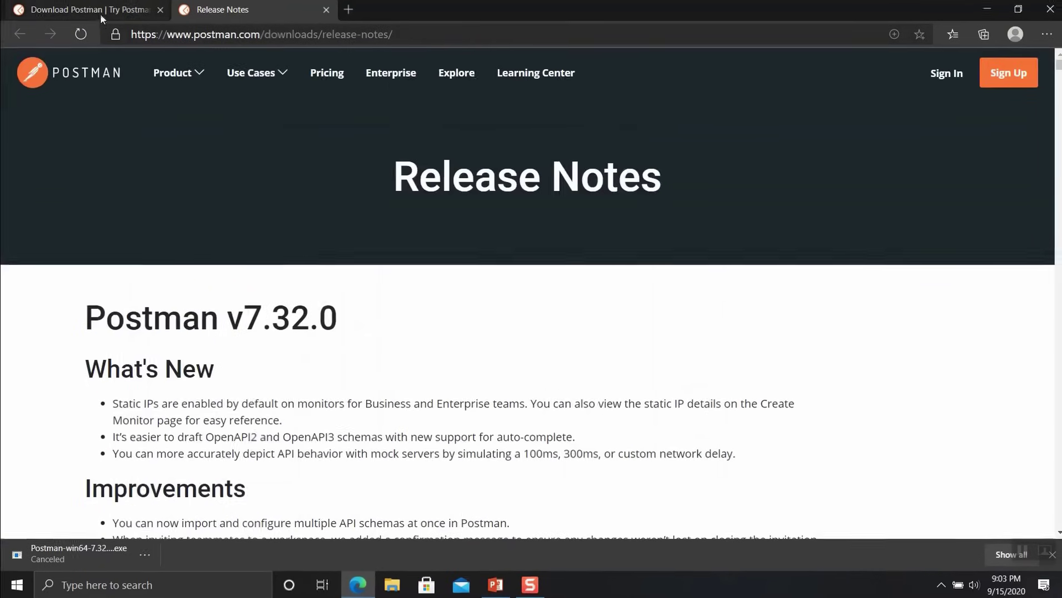
# Return to the Postman downloads page and open the Product Roadmap board
pyautogui.click(101, 13)
pyautogui.scroll(-1, 380, 253)
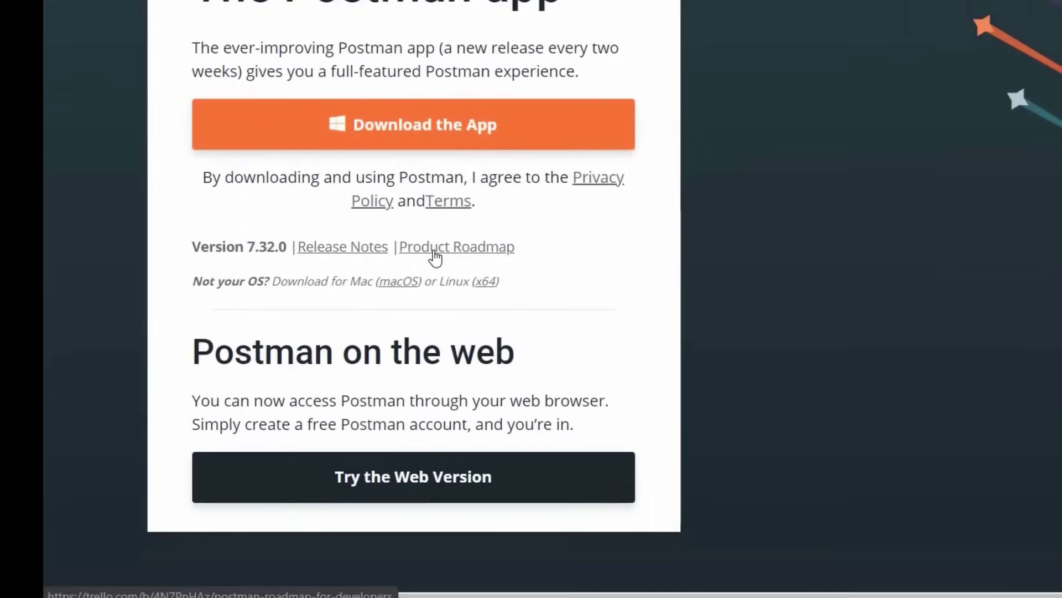
pyautogui.click(435, 252)
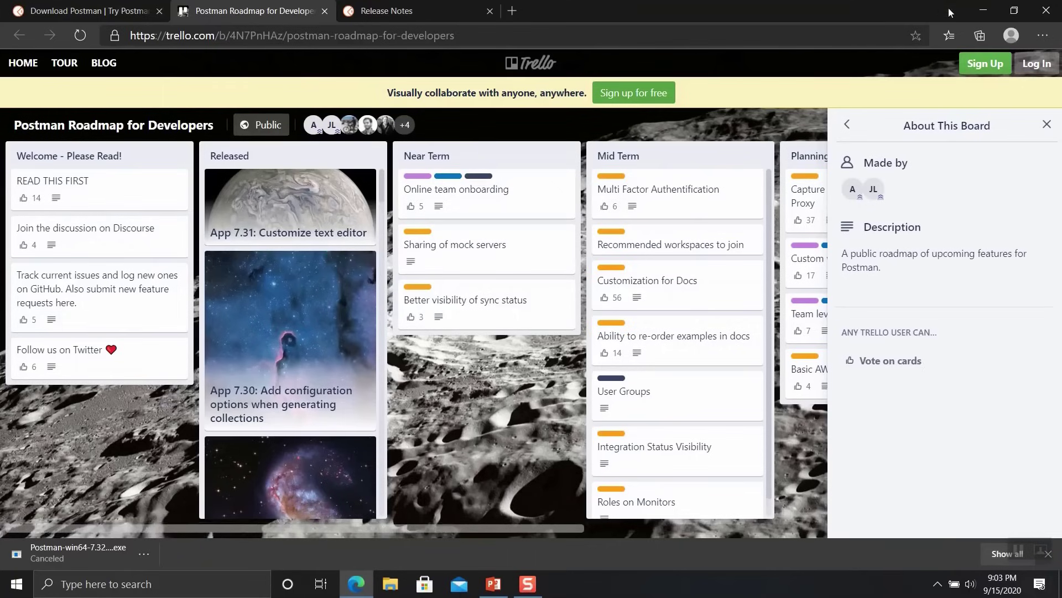
# Switch to PowerPoint and copy the GitHub upcoming-features link from the Useful Postman Links slide
pyautogui.click(977, 12)
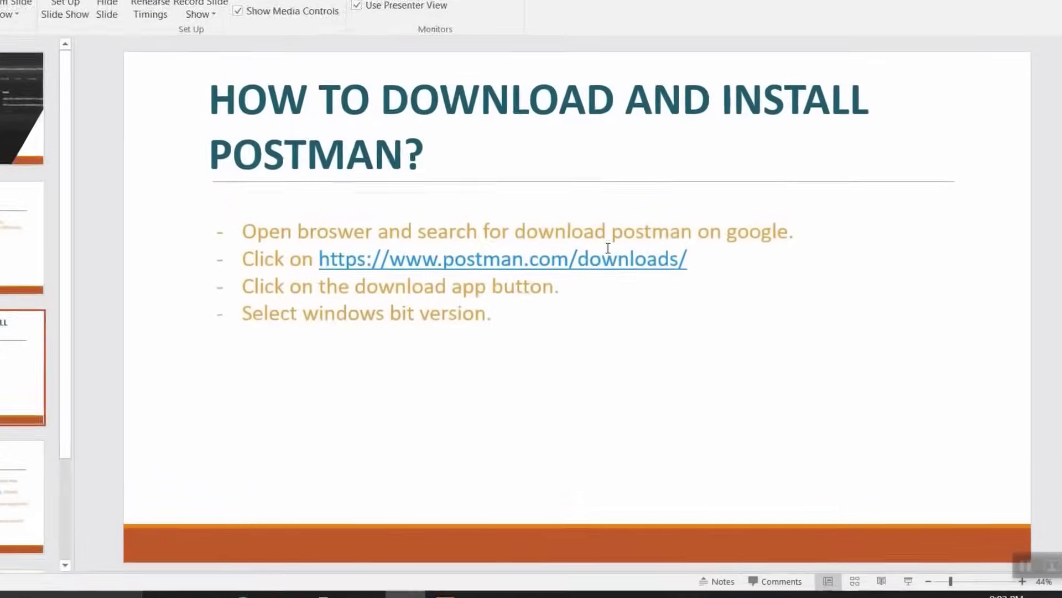
pyautogui.press('pagedown')
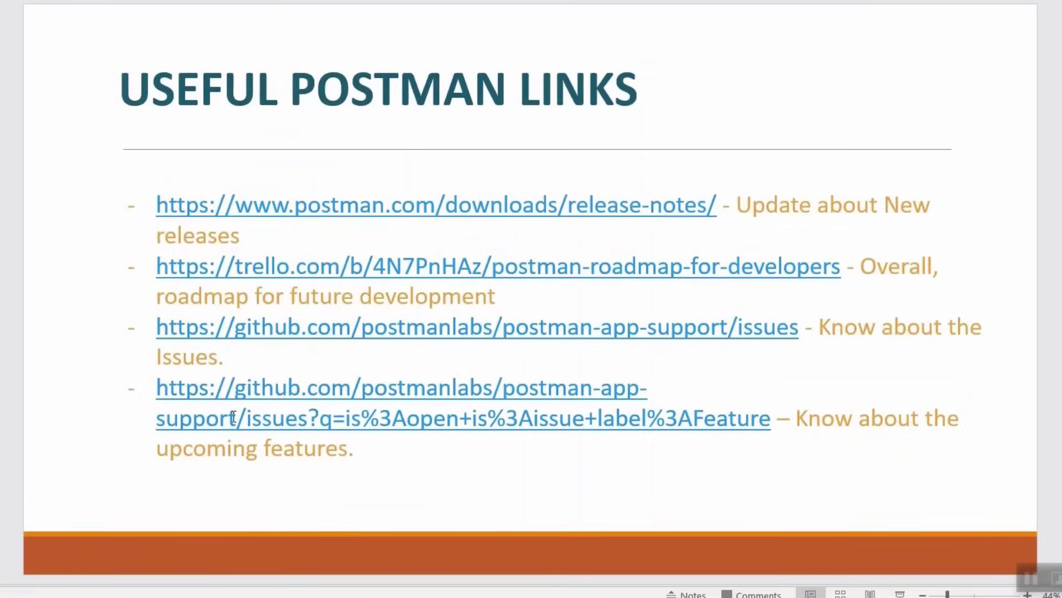
pyautogui.moveTo(771, 419); pyautogui.dragTo(157, 387)
pyautogui.hotkey('ctrl', 'c')
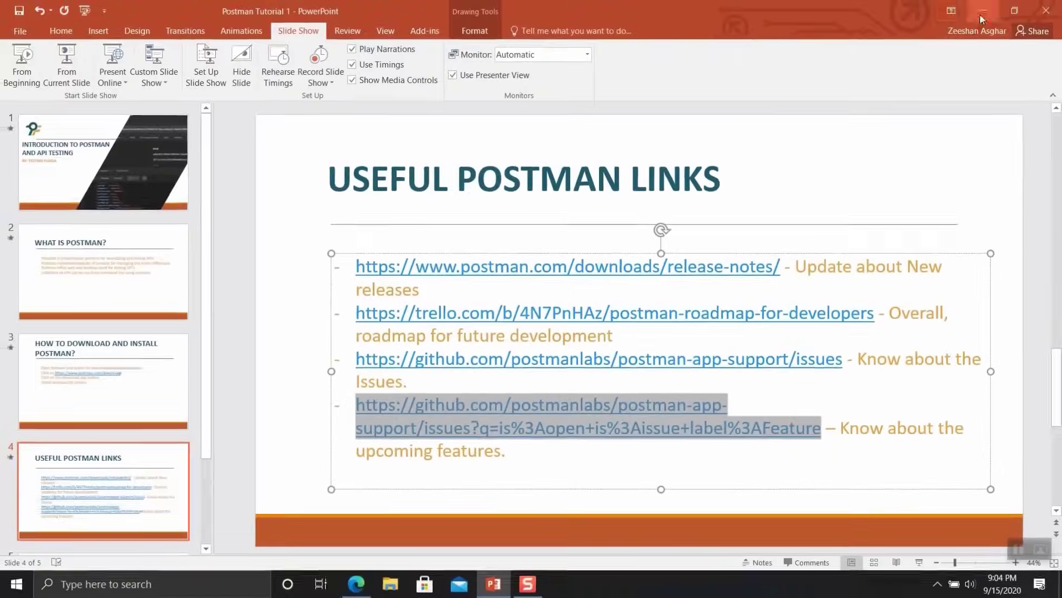
# Switch back to Microsoft Edge and open the copied postman-app-support feature issues link in a new tab
pyautogui.click(981, 12)
pyautogui.click(356, 583)
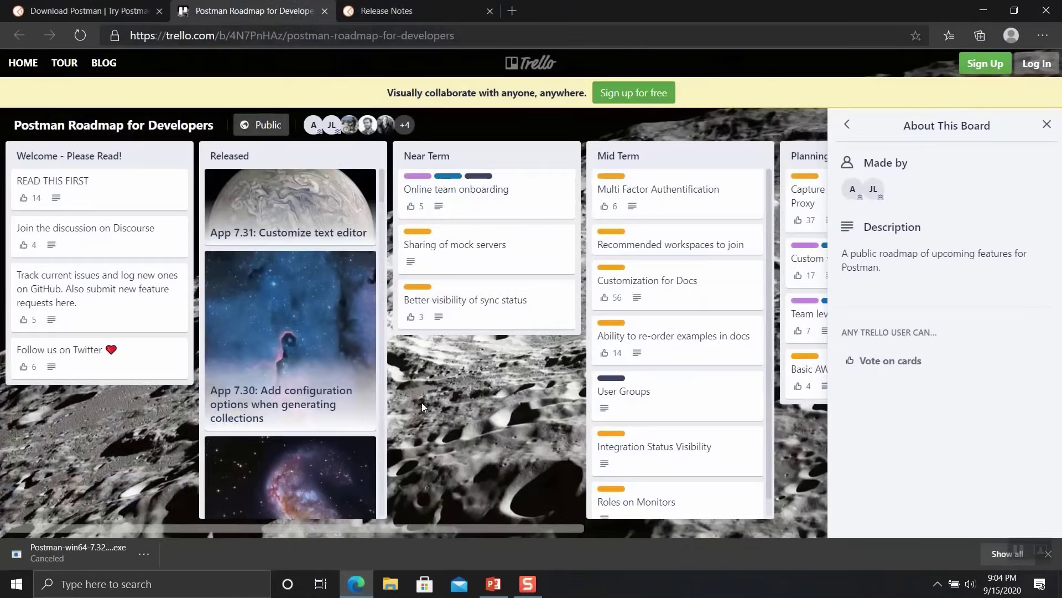
pyautogui.click(514, 11)
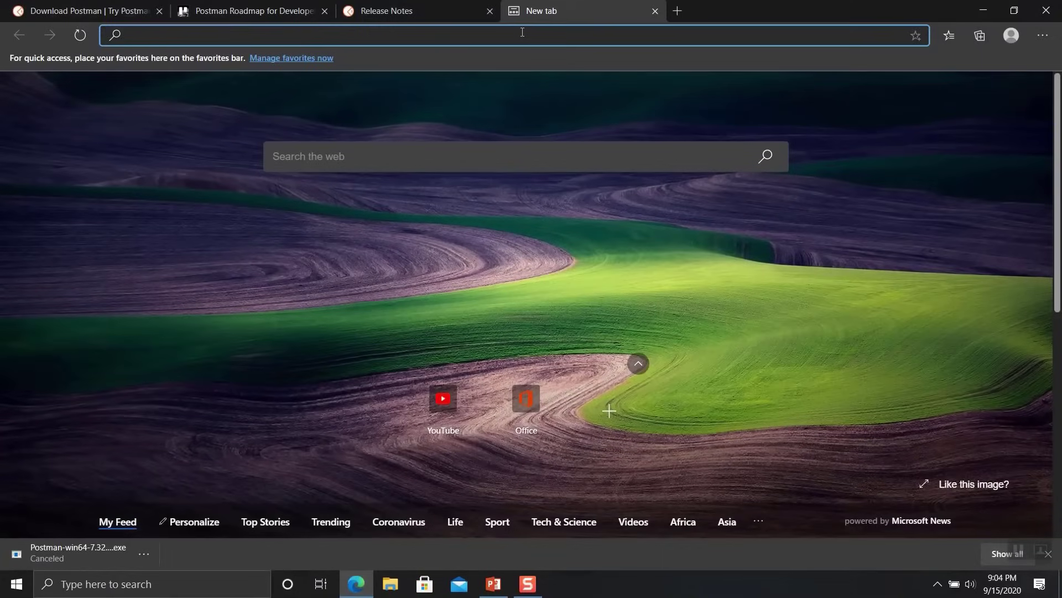
pyautogui.hotkey('ctrl', 'v')
pyautogui.press('Return')
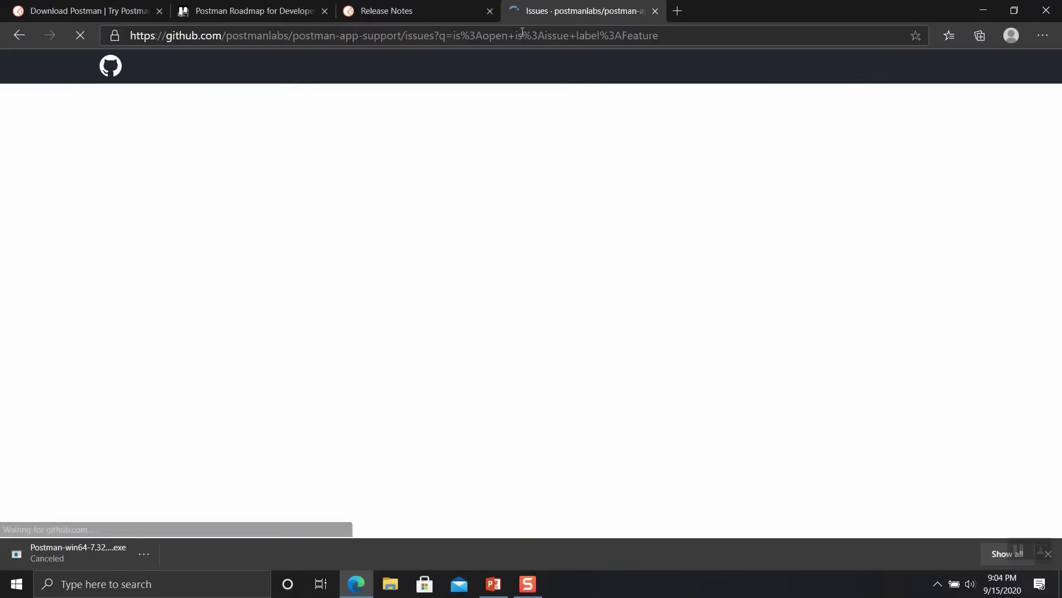
# Browse the list of open postman-app-support issues labelled Feature
pyautogui.scroll(-2, 491, 158)
pyautogui.scroll(-2, 487, 161)
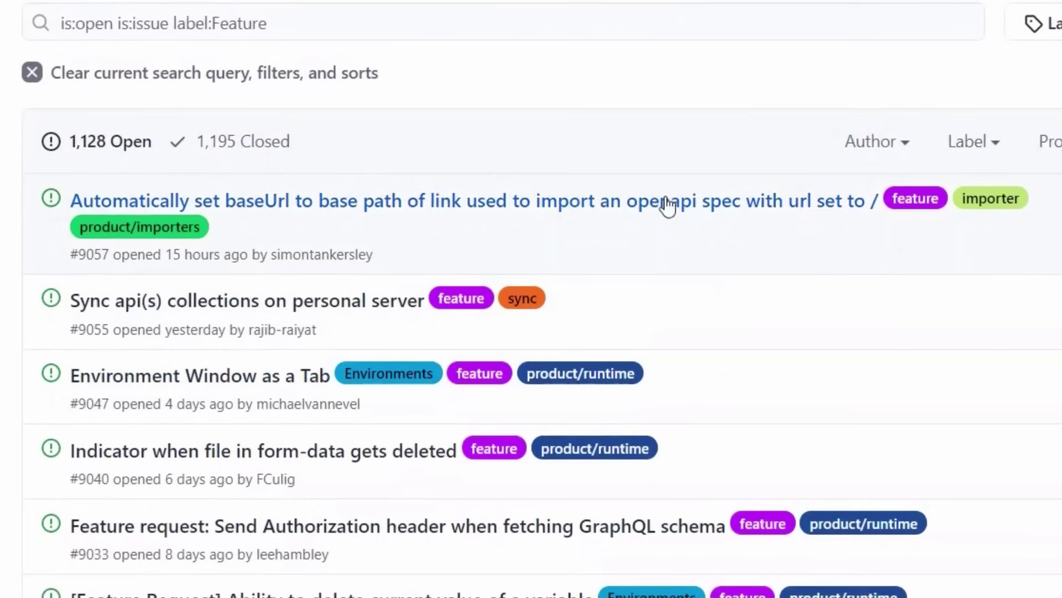
pyautogui.moveTo(824, 202)
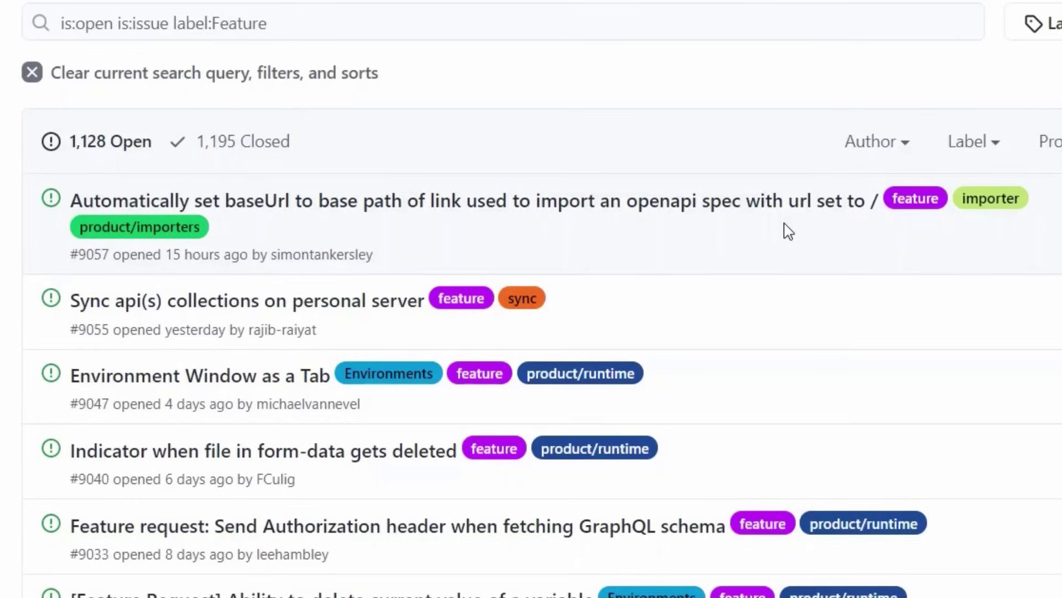
pyautogui.scroll(-2, 812, 178)
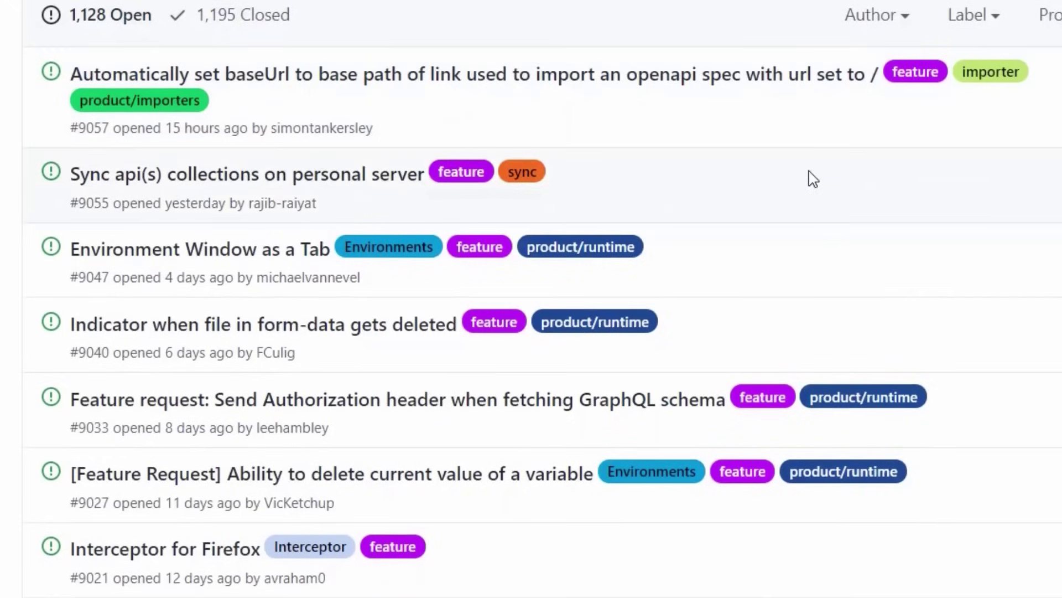
pyautogui.scroll(-2, 812, 178)
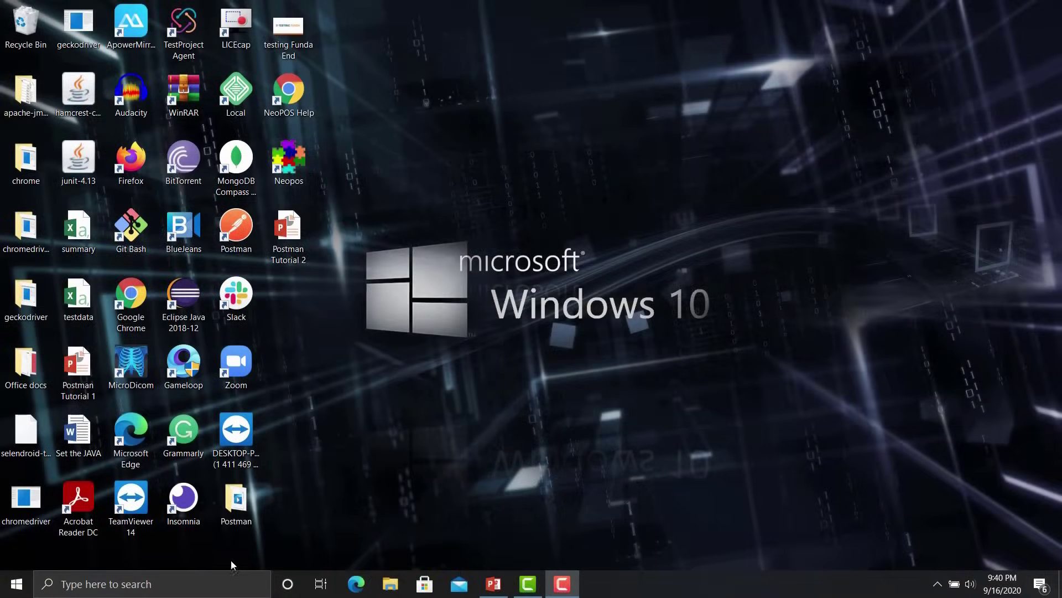
# Find the Postman app with the Windows search and launch it
pyautogui.click(223, 581)
pyautogui.write('psotman')
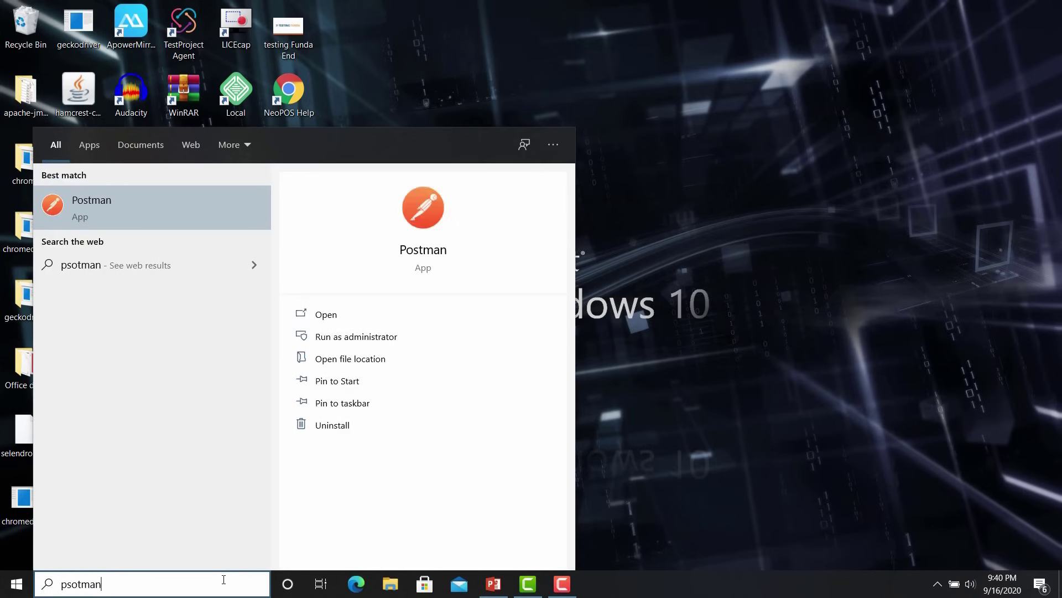
pyautogui.press('Return')
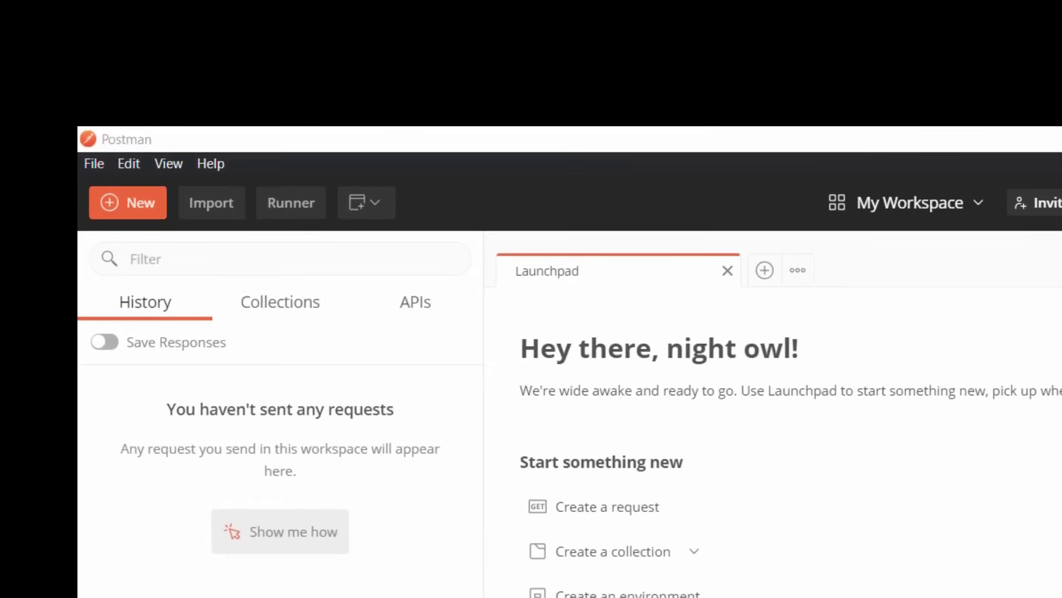
# Look through the commands offered under File, View and Help, and close them without choosing any
pyautogui.click(98, 162)
pyautogui.moveTo(162, 169)
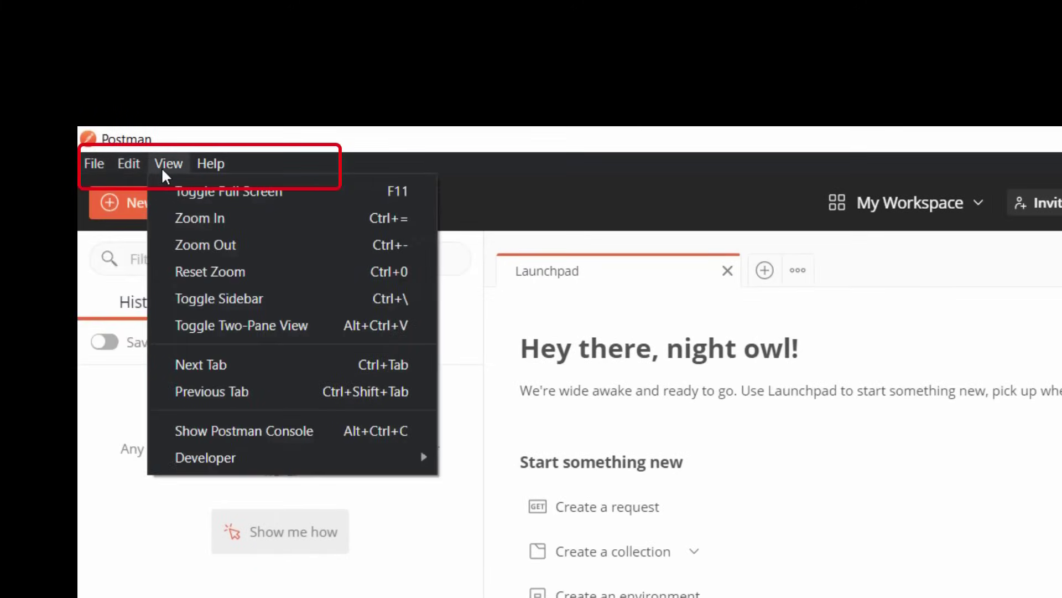
pyautogui.moveTo(216, 168)
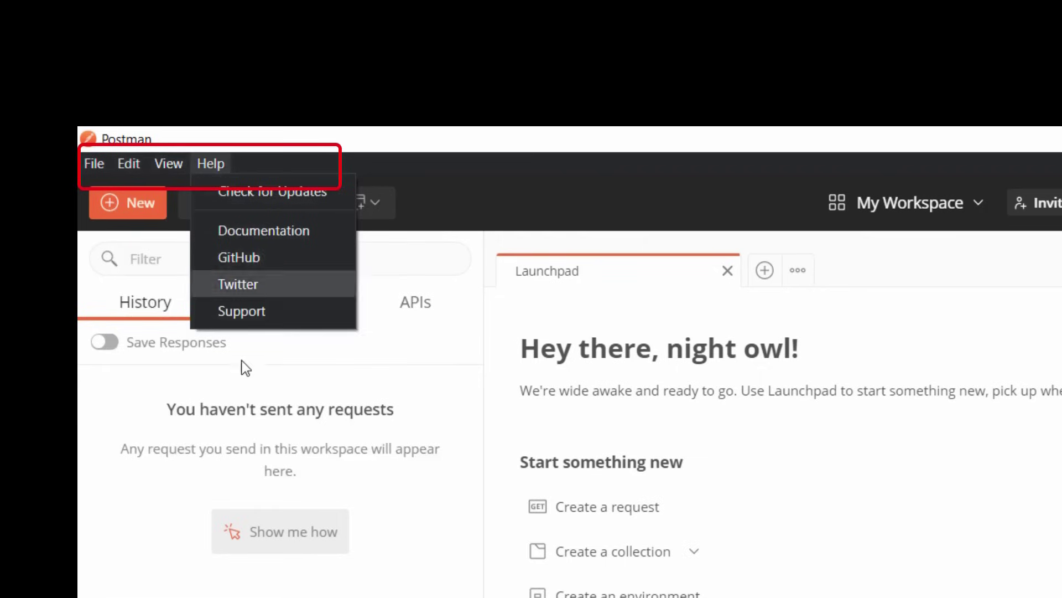
pyautogui.click(309, 589)
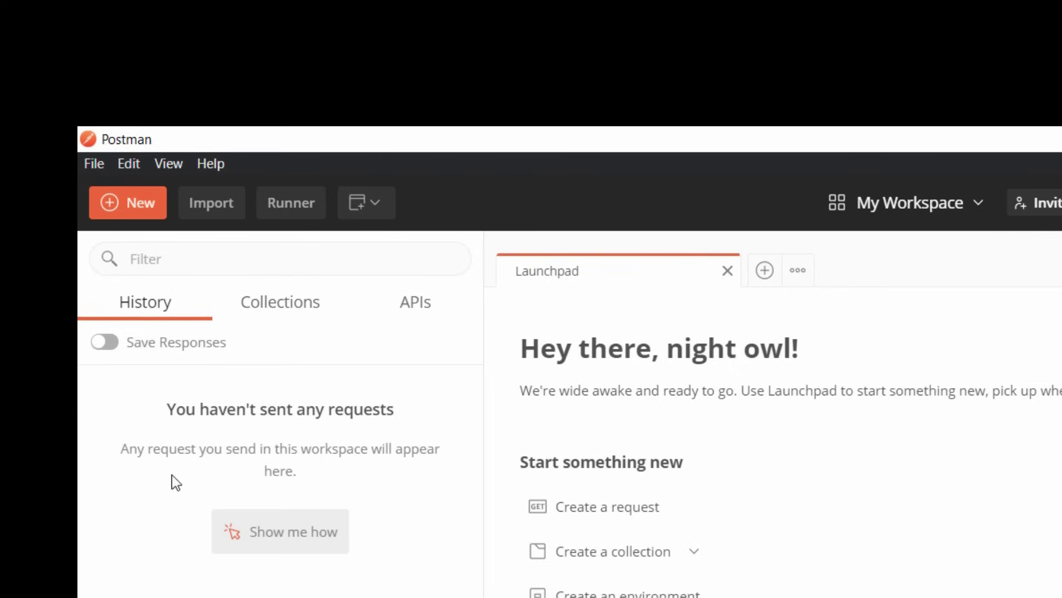
# Look at the Collections and APIs lists, and toggle Save Responses in the request History
pyautogui.click(278, 310)
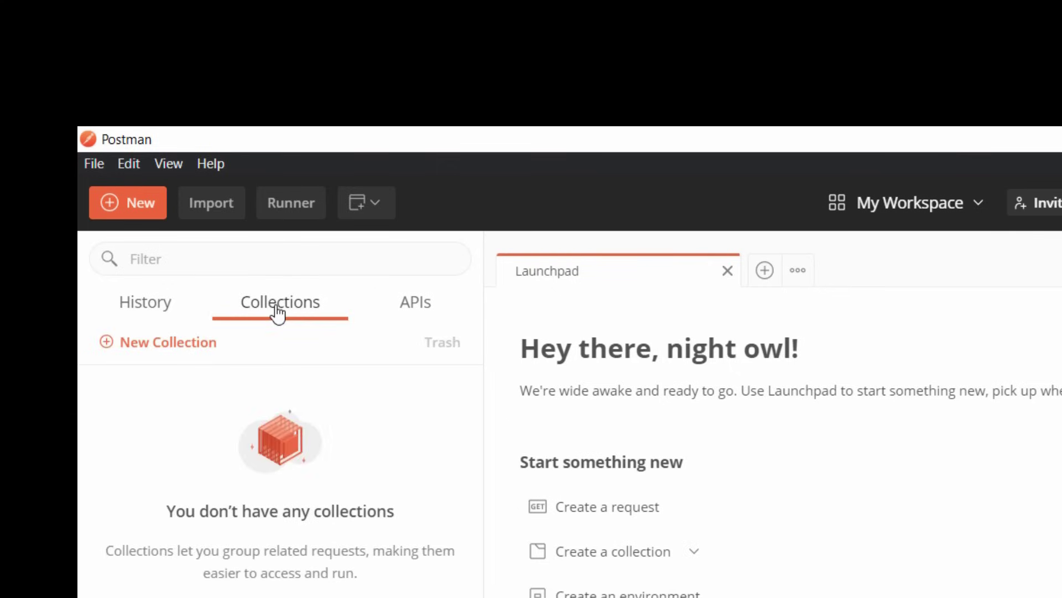
pyautogui.click(421, 303)
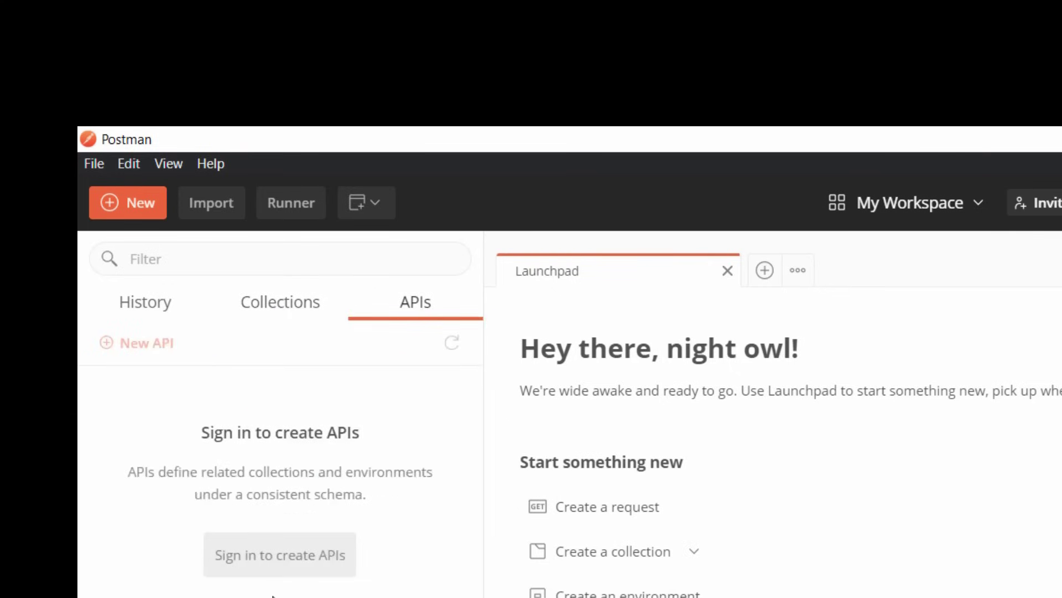
pyautogui.click(142, 317)
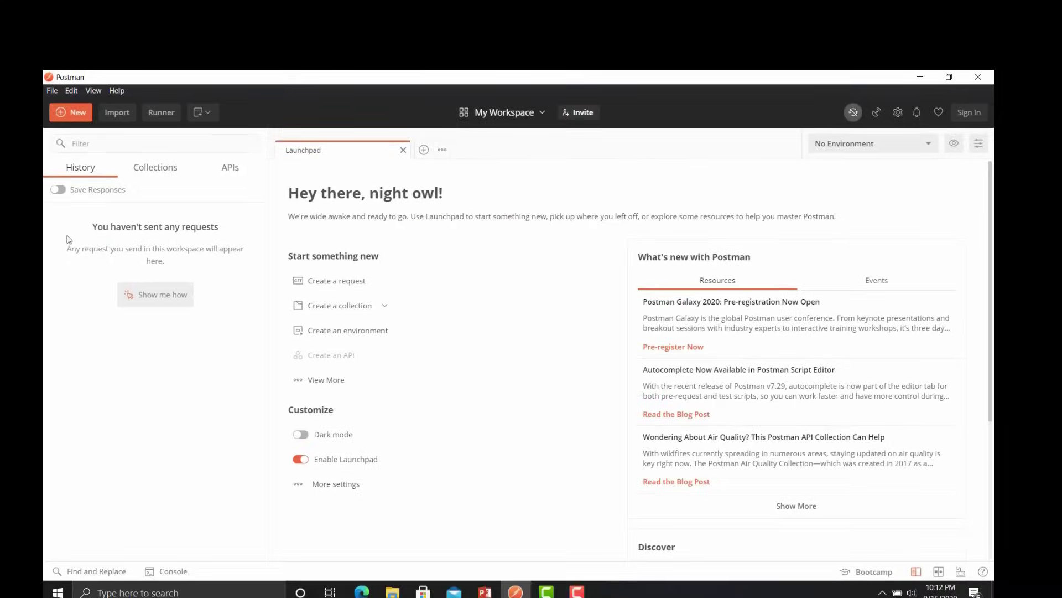
pyautogui.click(58, 189)
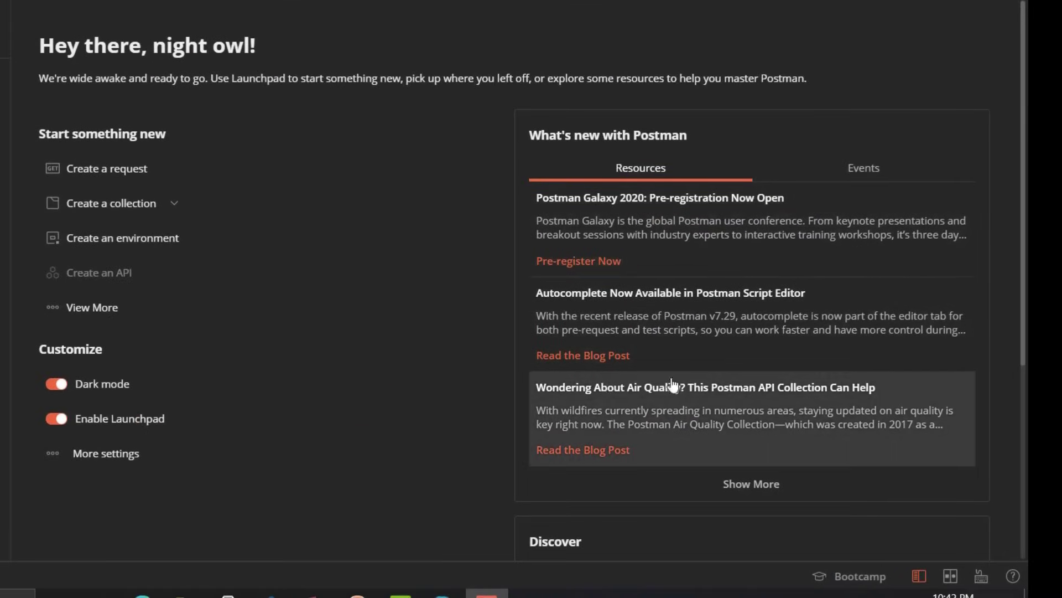
# Review the Events and Resources under What's new with Postman and the Discover section of the Launchpad
pyautogui.click(863, 168)
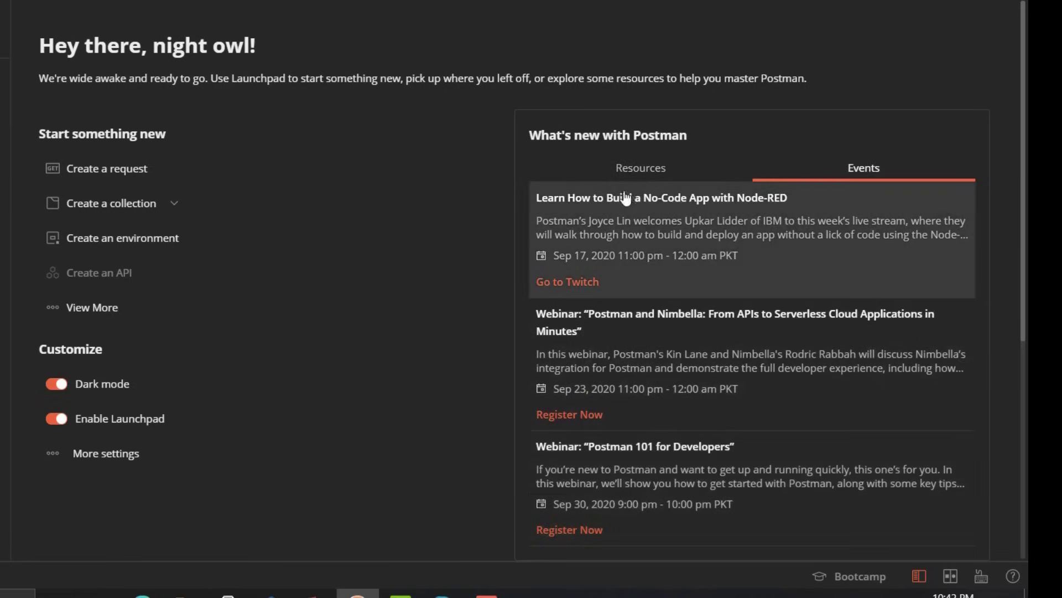
pyautogui.click(637, 168)
pyautogui.scroll(-2, 646, 350)
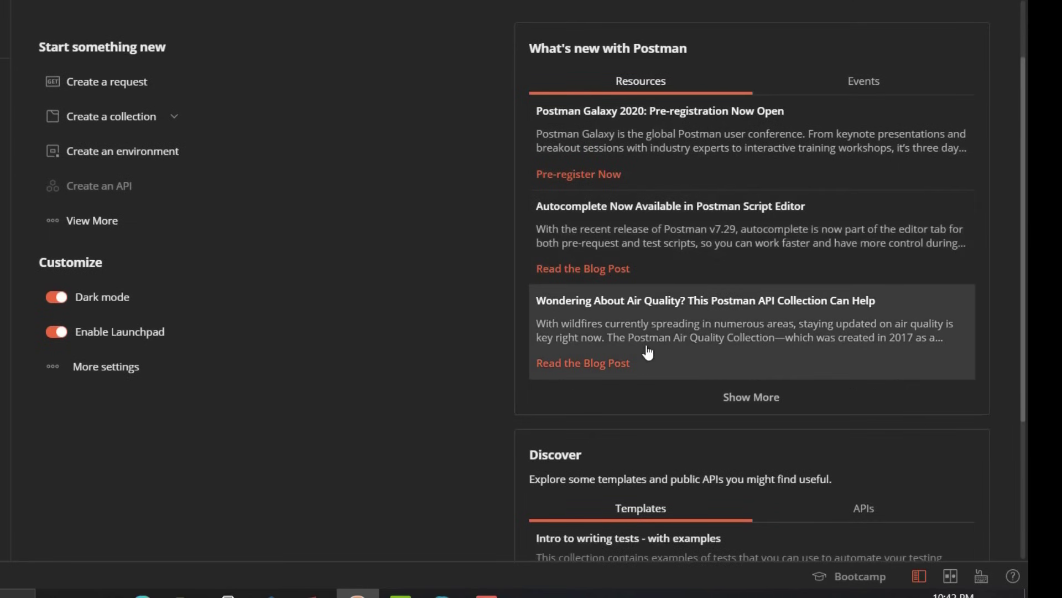
pyautogui.scroll(-2, 646, 363)
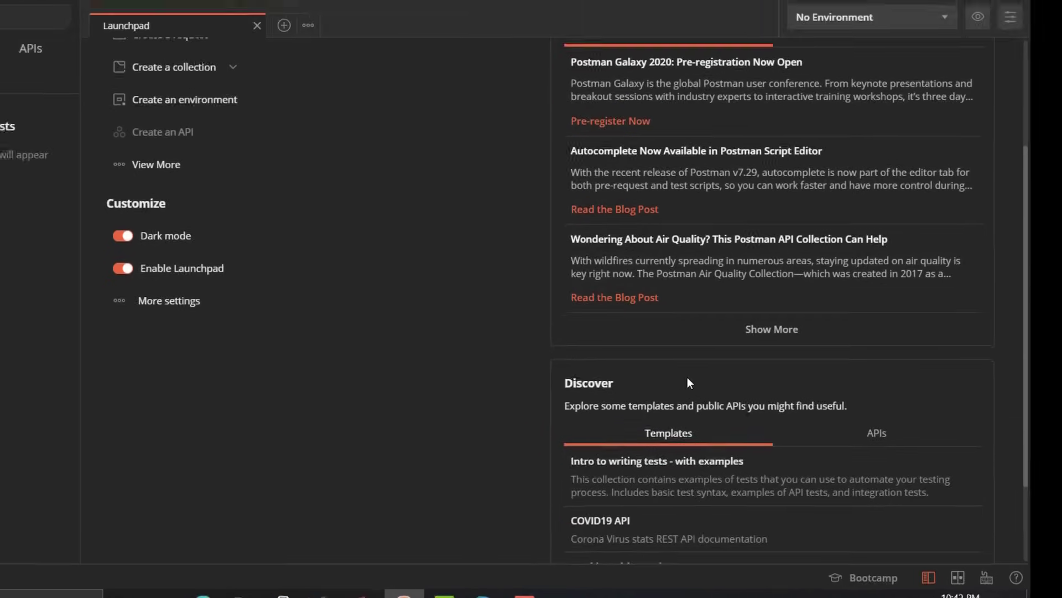
pyautogui.scroll(-2, 719, 465)
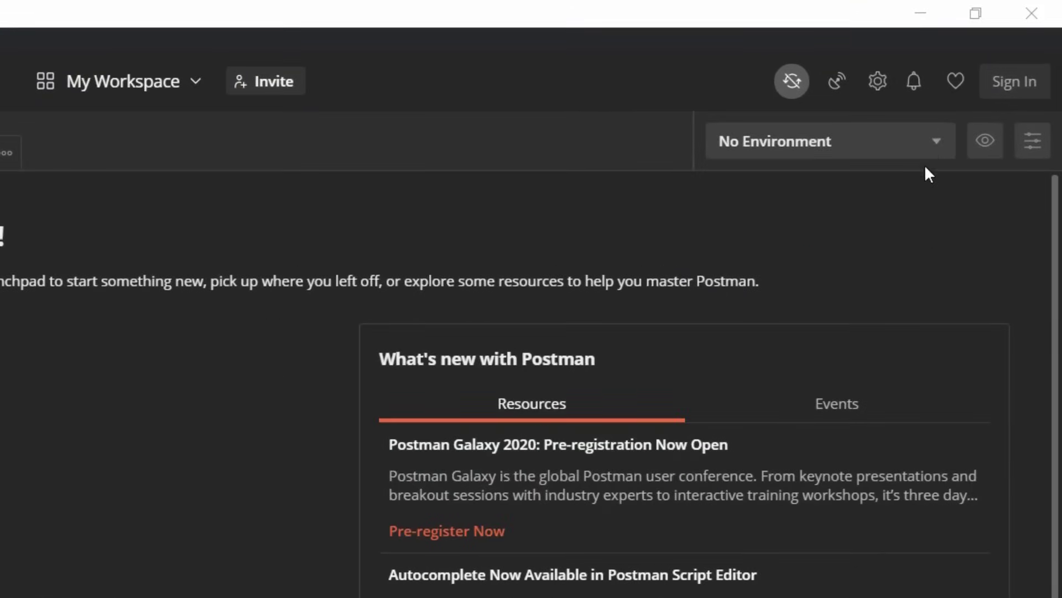
# Inspect the environment selector, the environment quick look and the My Workspace switcher, closing them without changing anything
pyautogui.click(932, 143)
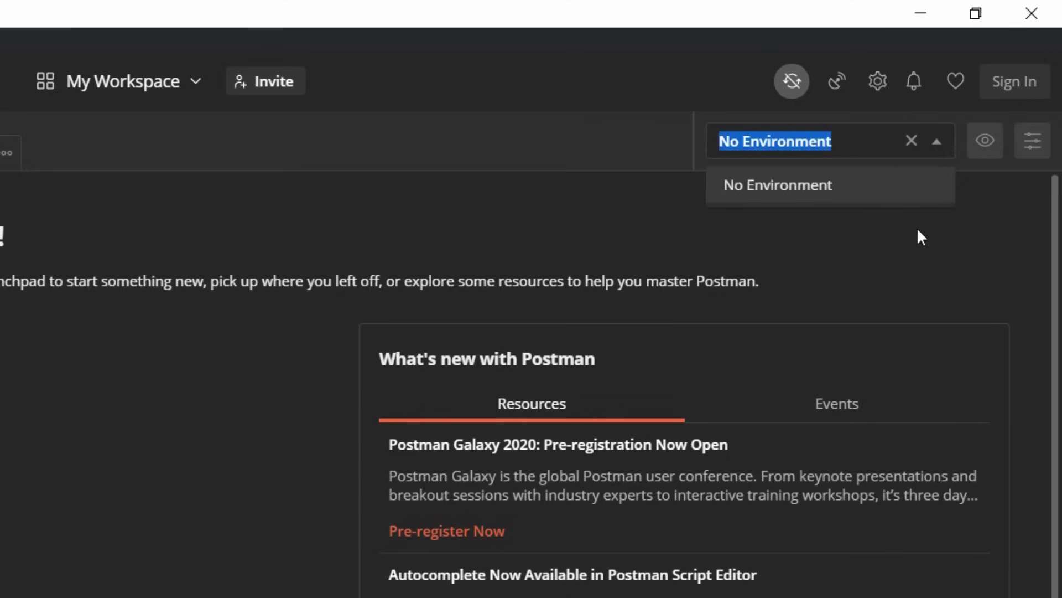
pyautogui.click(988, 158)
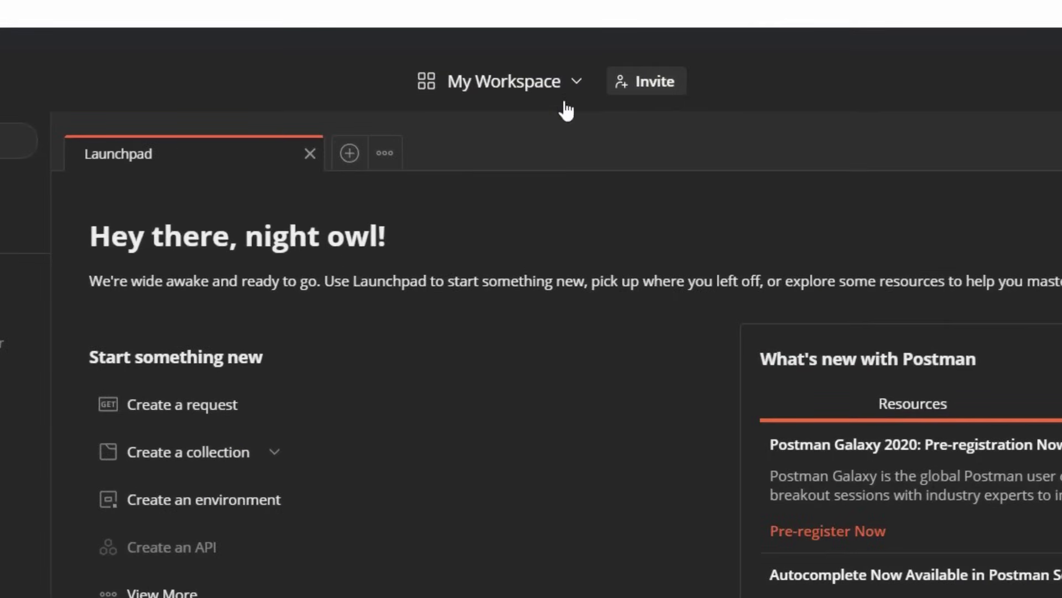
pyautogui.click(567, 69)
pyautogui.click(574, 89)
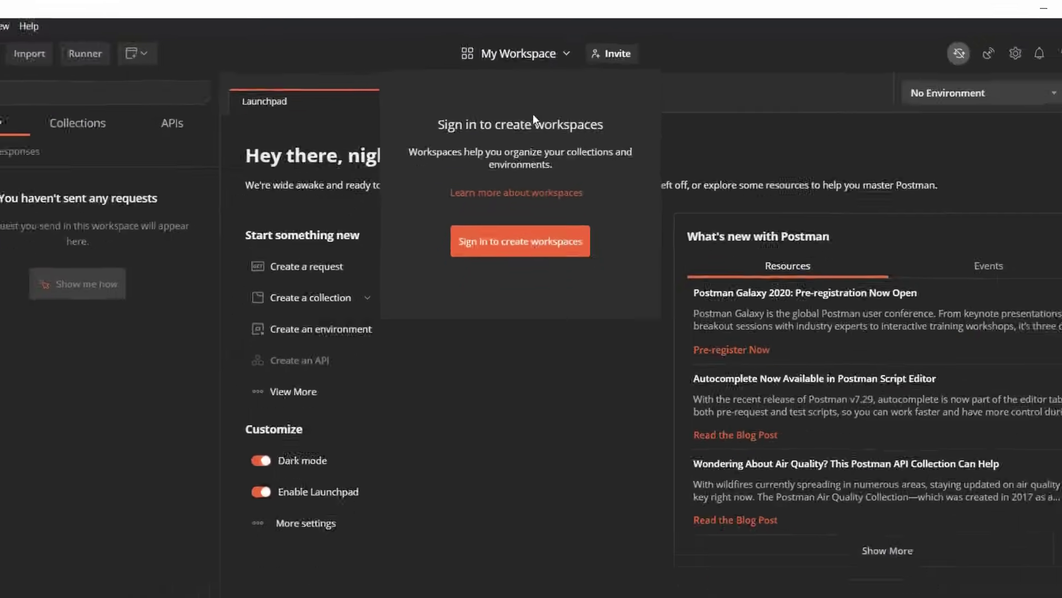
pyautogui.click(970, 412)
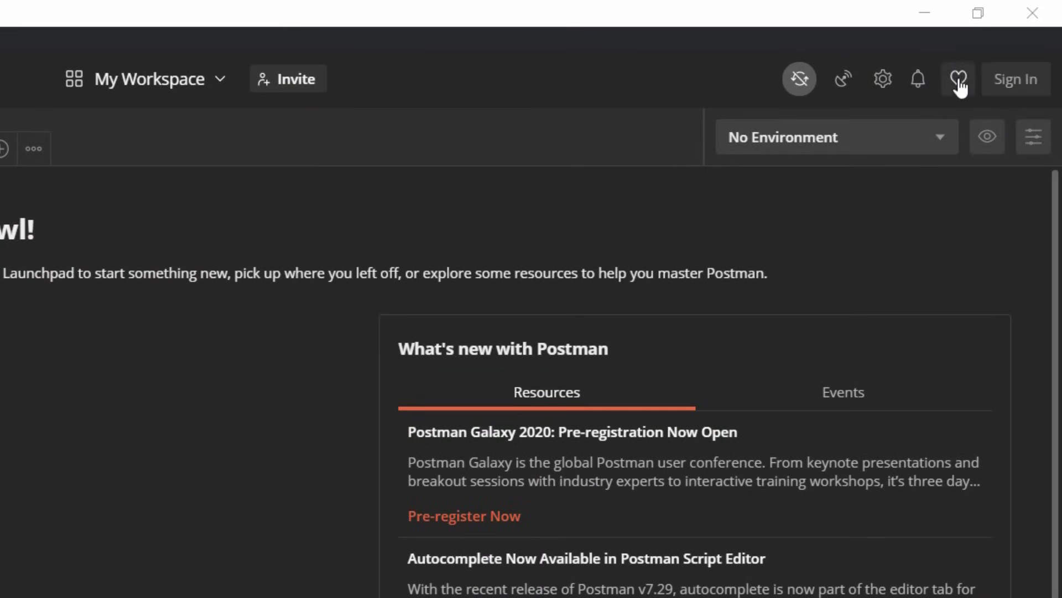
# Look at the notifications, the general Settings, the Capture requests and cookies options and the sync status without changing anything
pyautogui.click(918, 91)
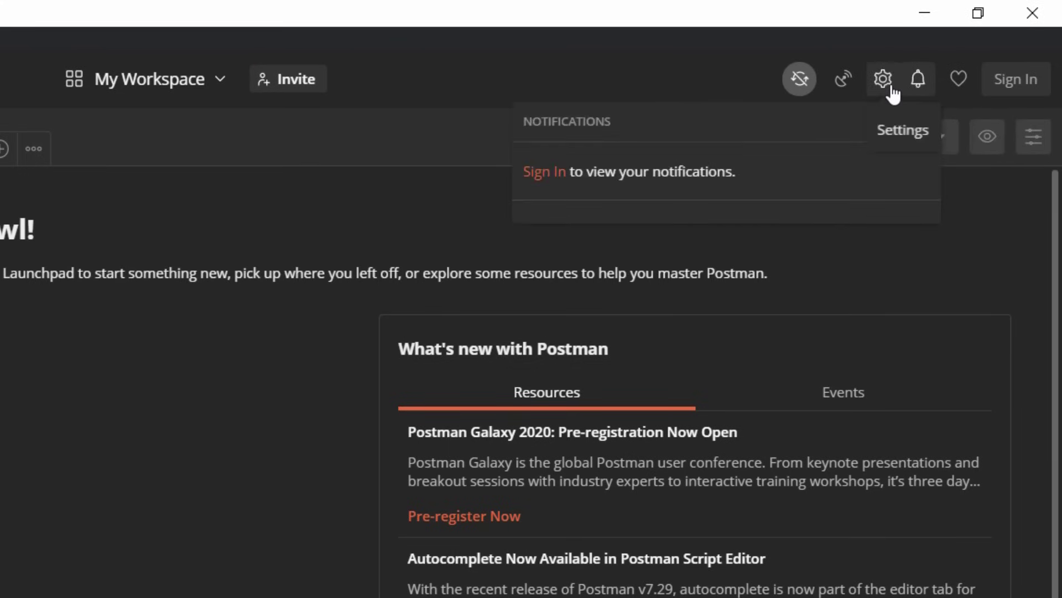
pyautogui.click(891, 87)
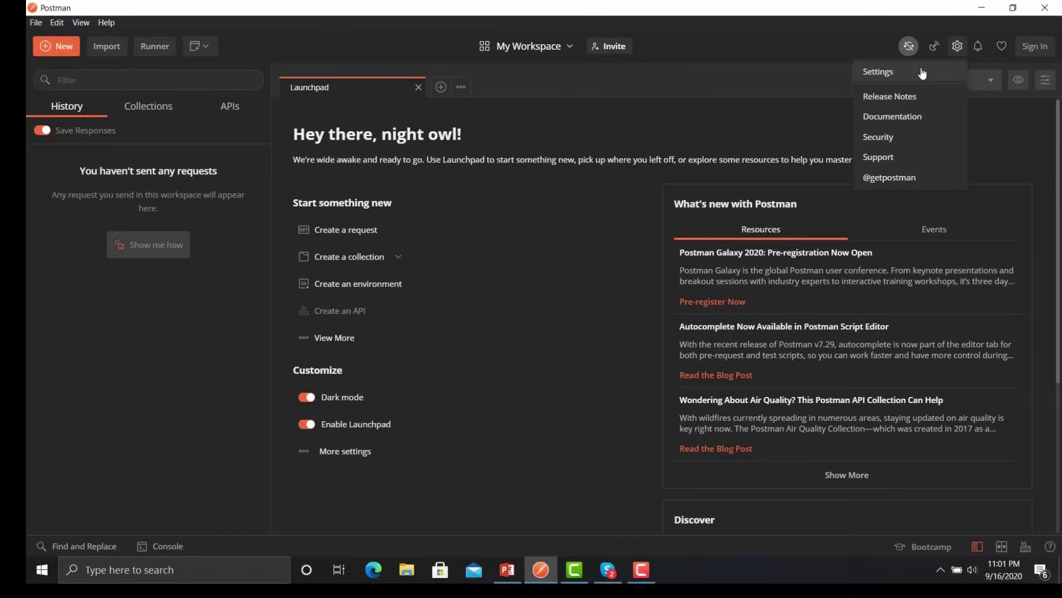
pyautogui.click(923, 73)
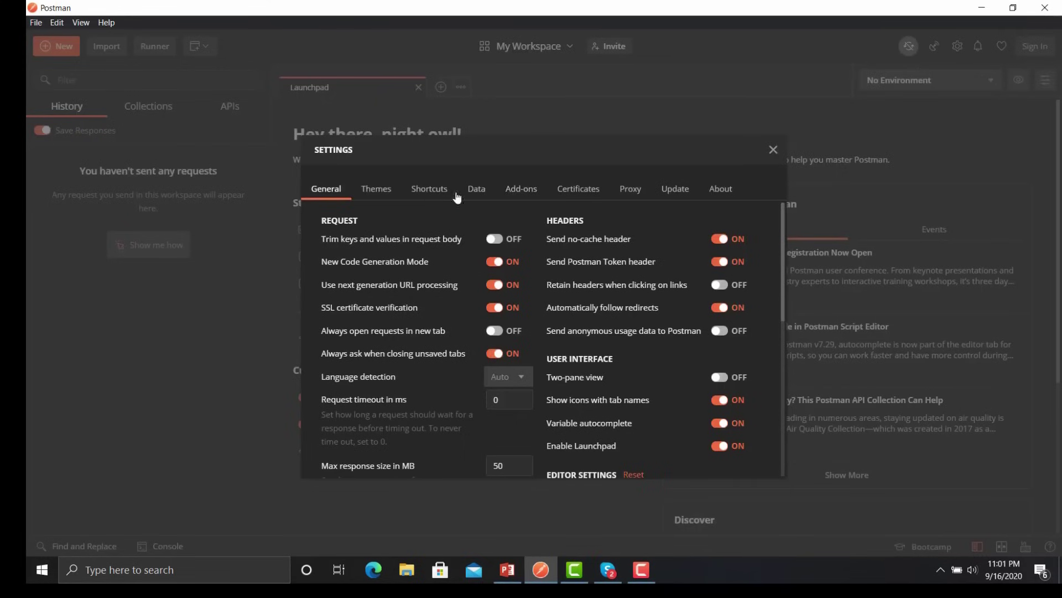
pyautogui.click(773, 149)
pyautogui.click(935, 47)
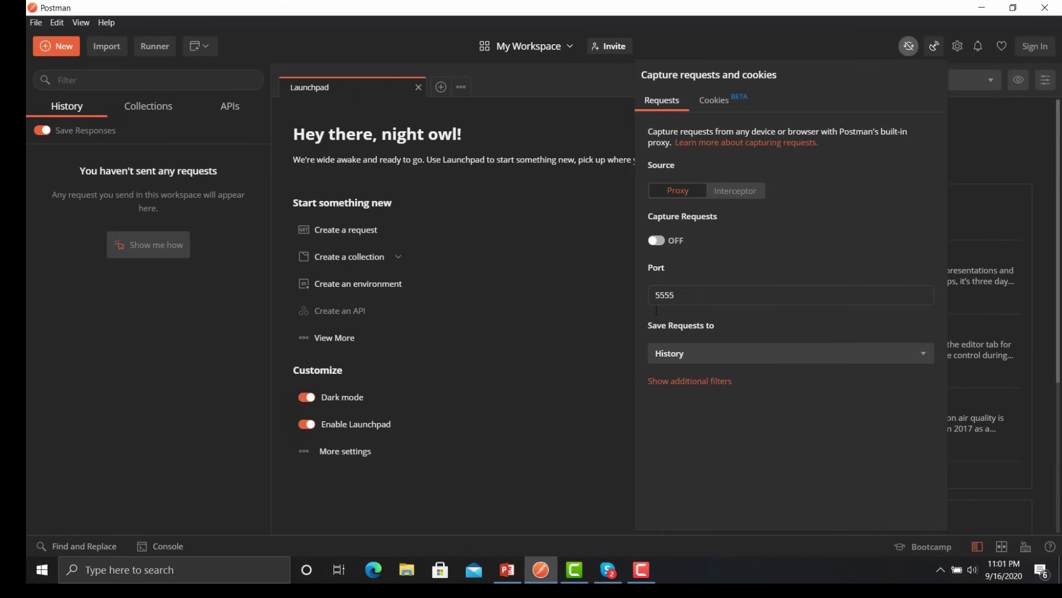
pyautogui.press('Escape')
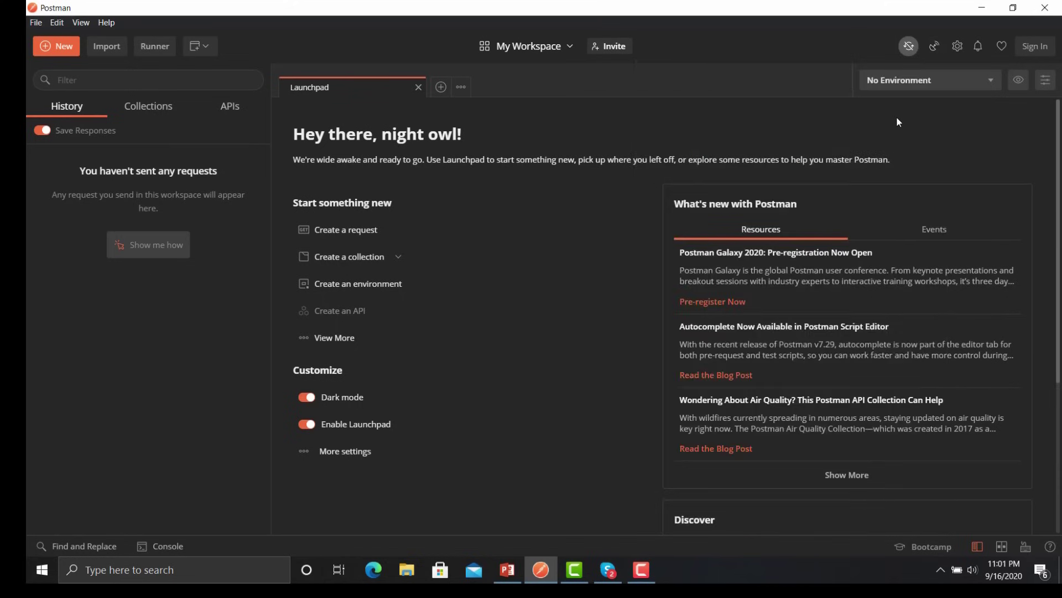
pyautogui.click(908, 45)
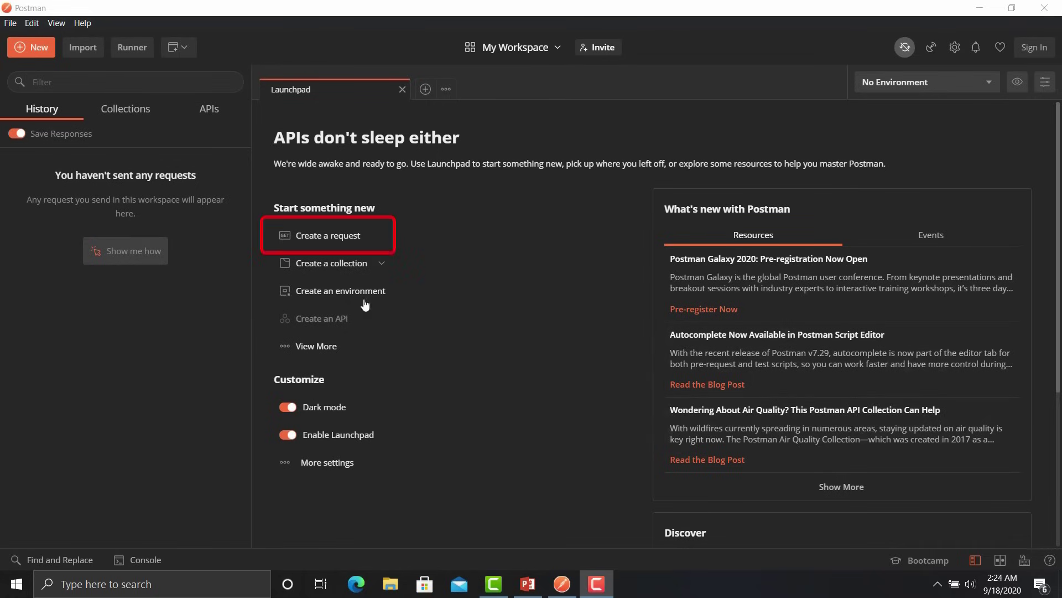
# Try creating a request from the Launchpad and twice through the Create New dialog, cancelling the Save Request form both times
pyautogui.click(334, 244)
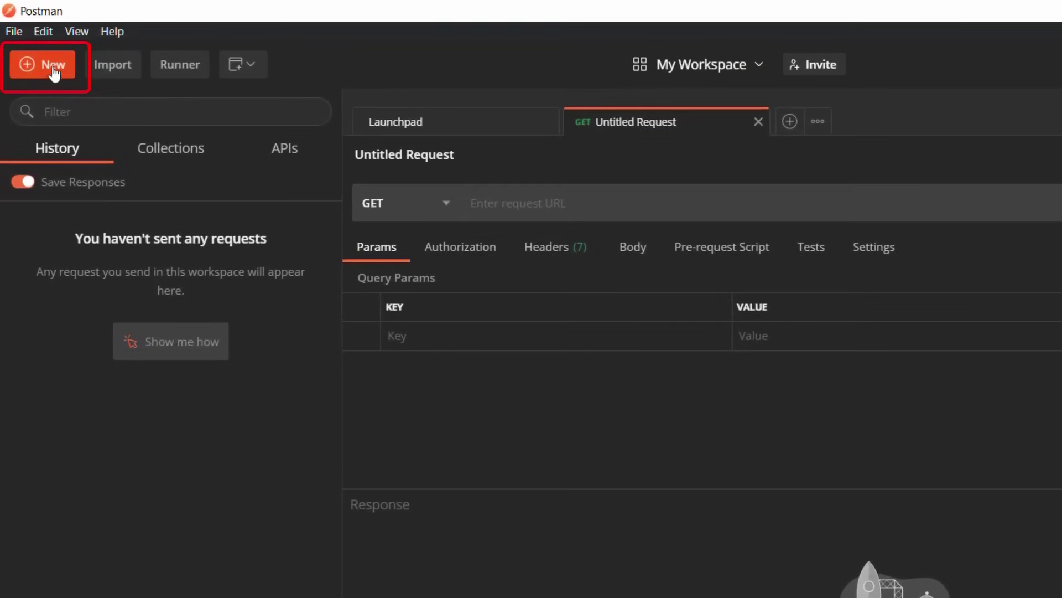
pyautogui.click(52, 64)
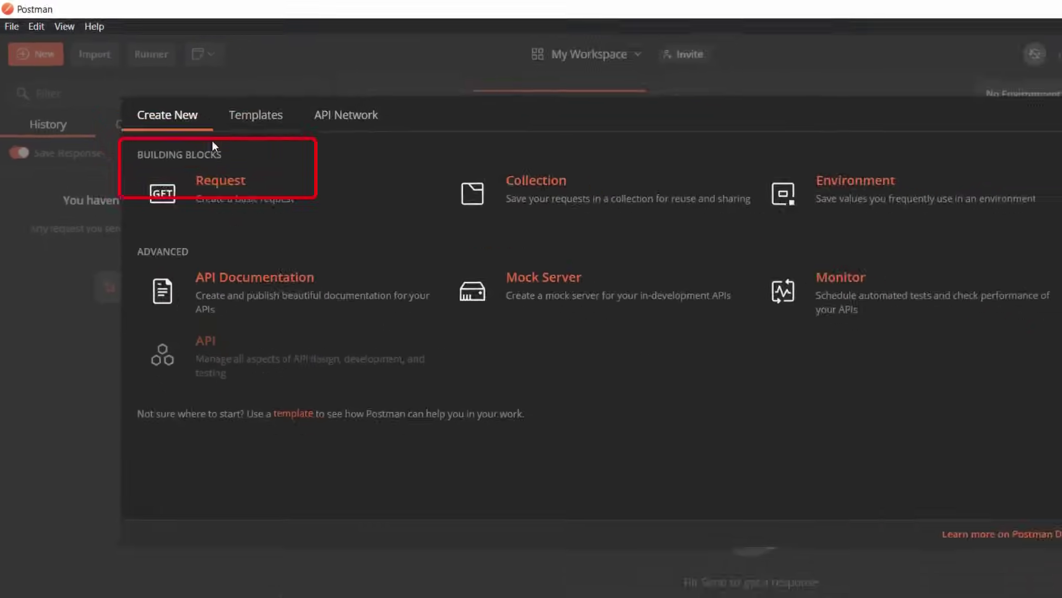
pyautogui.click(273, 230)
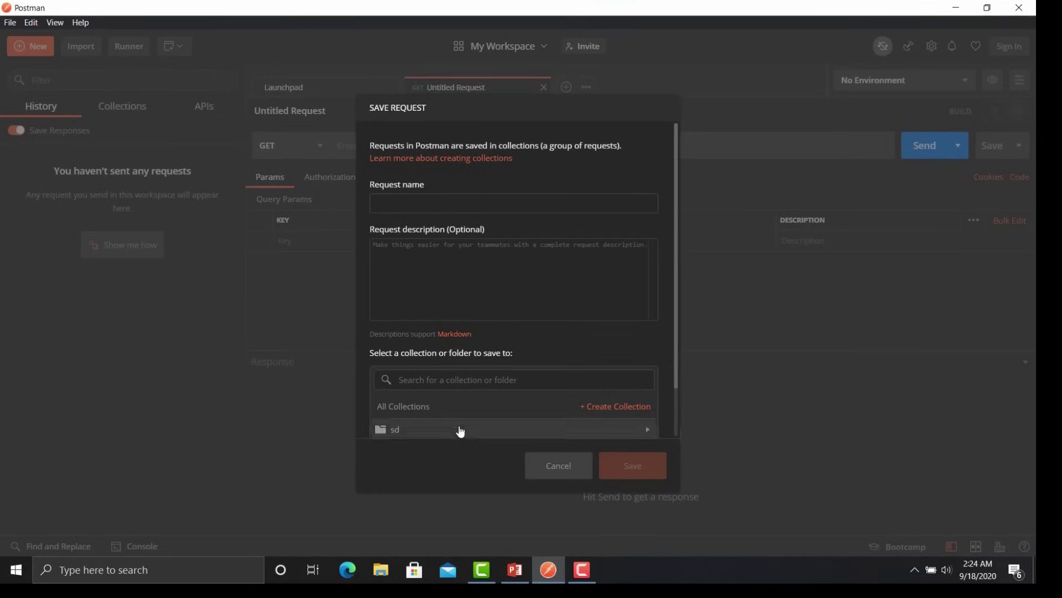
pyautogui.click(565, 474)
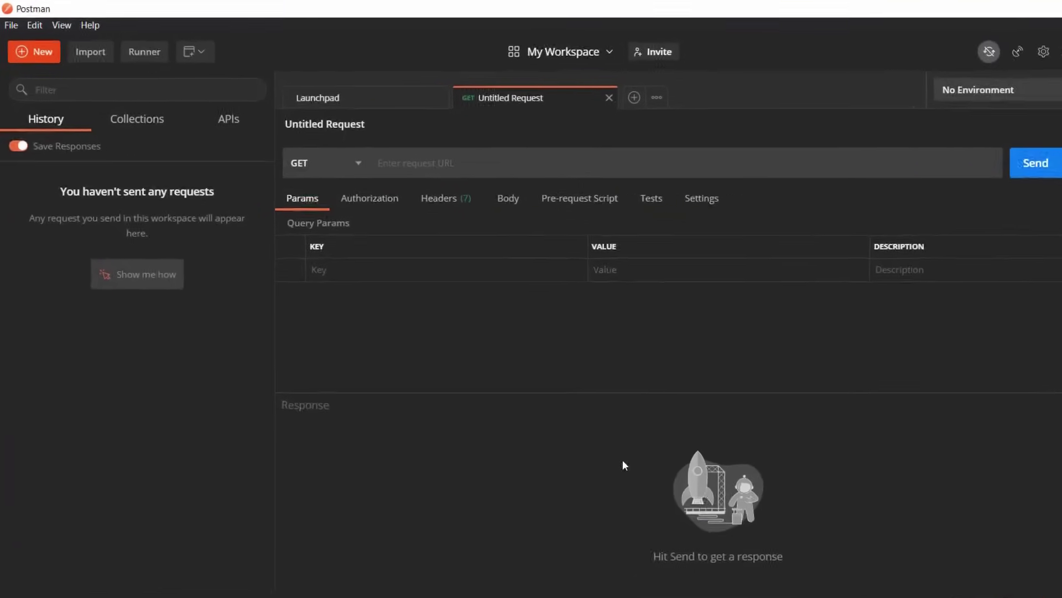
pyautogui.click(11, 33)
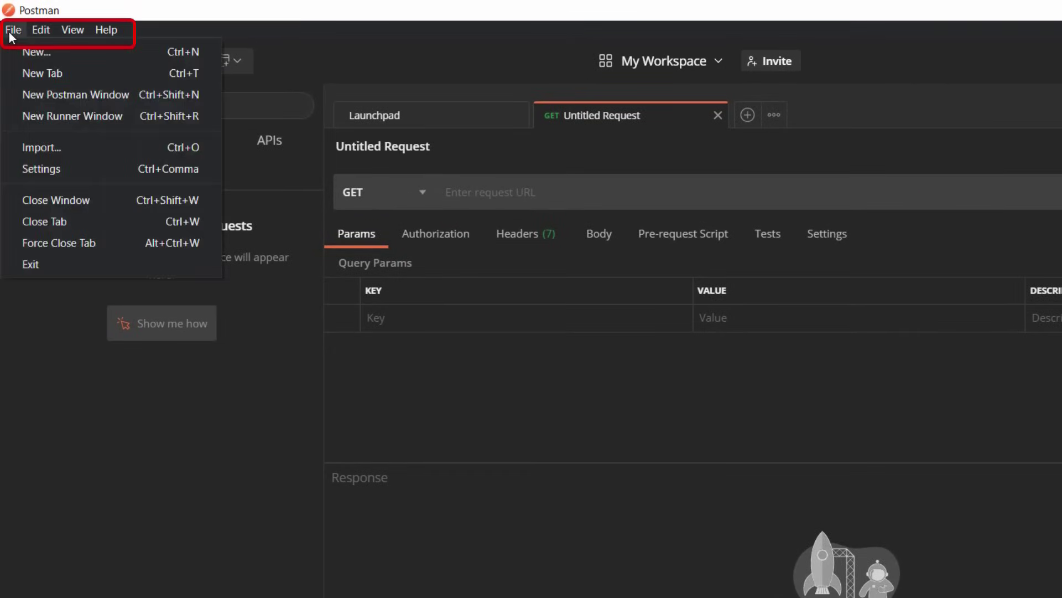
pyautogui.click(26, 51)
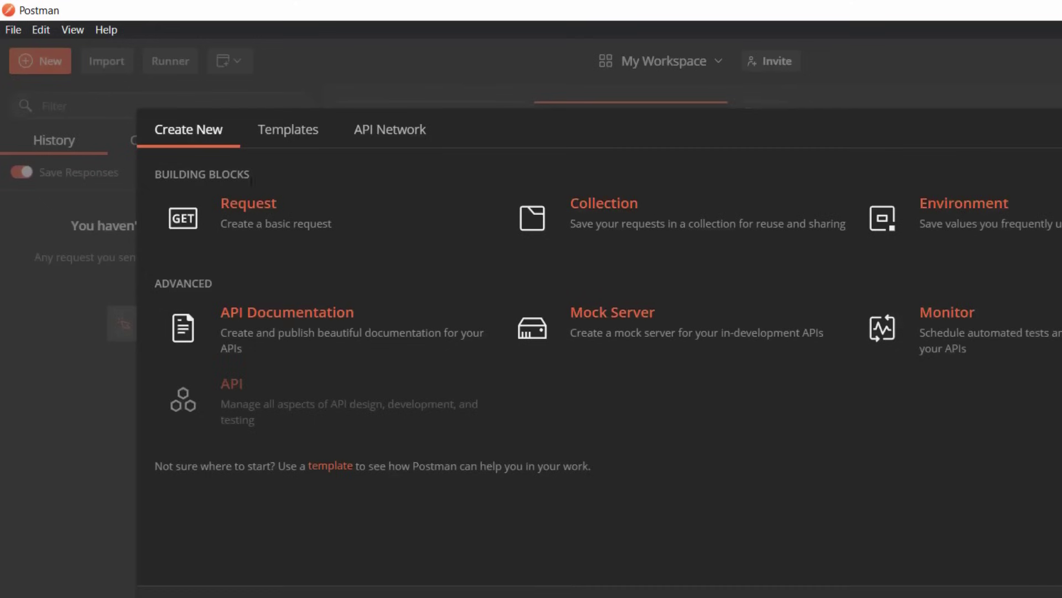
pyautogui.click(254, 213)
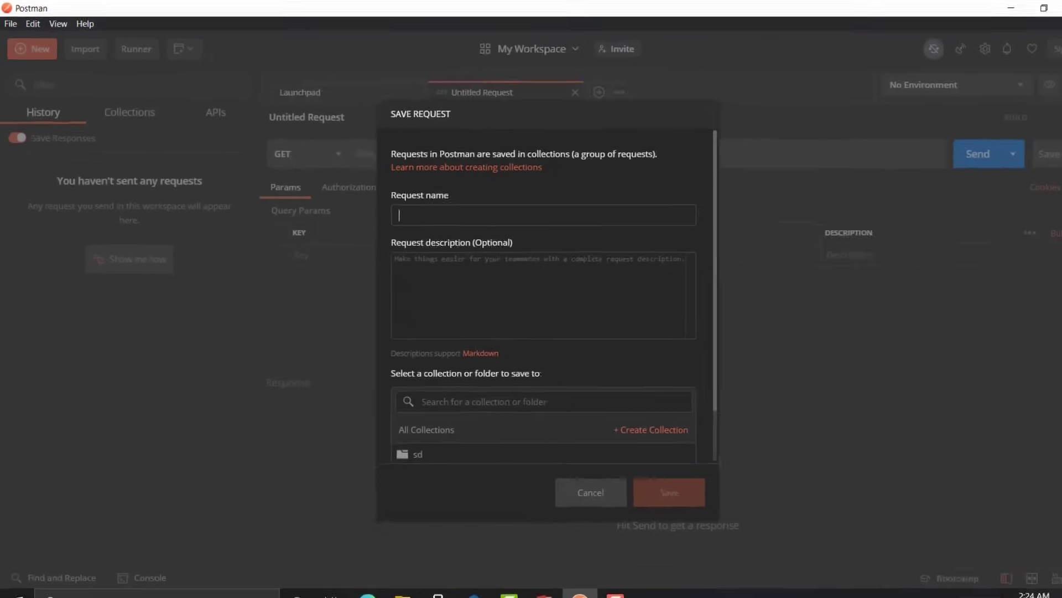
pyautogui.click(553, 468)
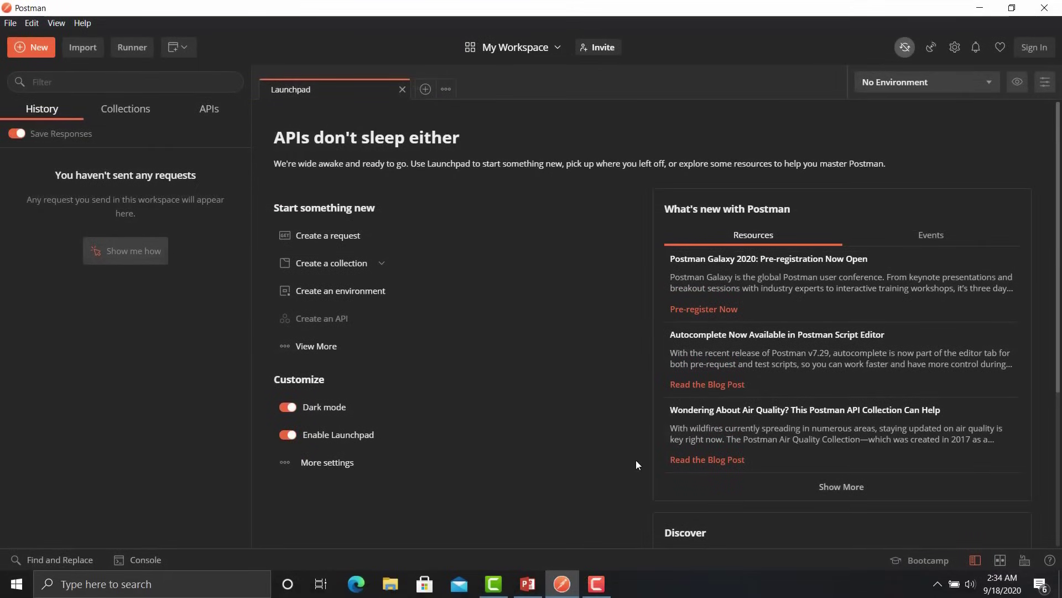
# Switch to Microsoft Edge, search the web for "dummy rest api" and open the dummy.restapiexample.com site
pyautogui.click(356, 583)
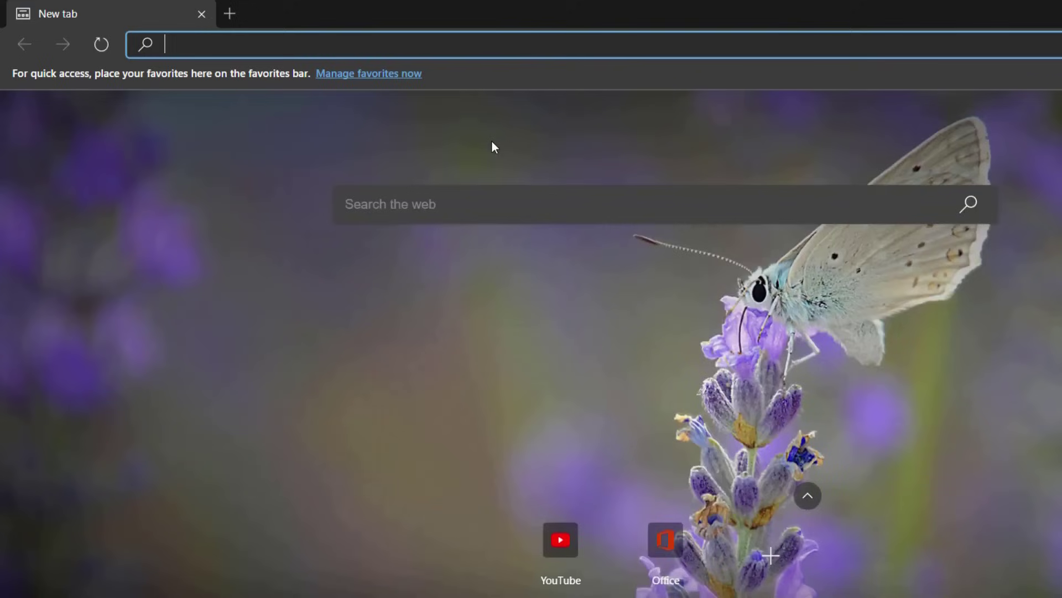
pyautogui.write('dummy ')
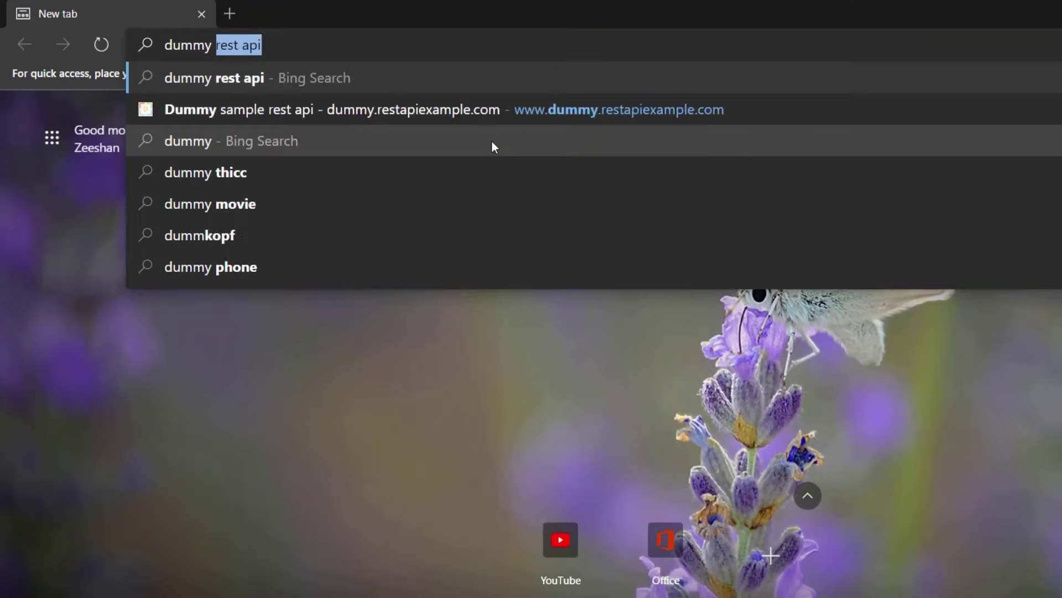
pyautogui.write('rest api')
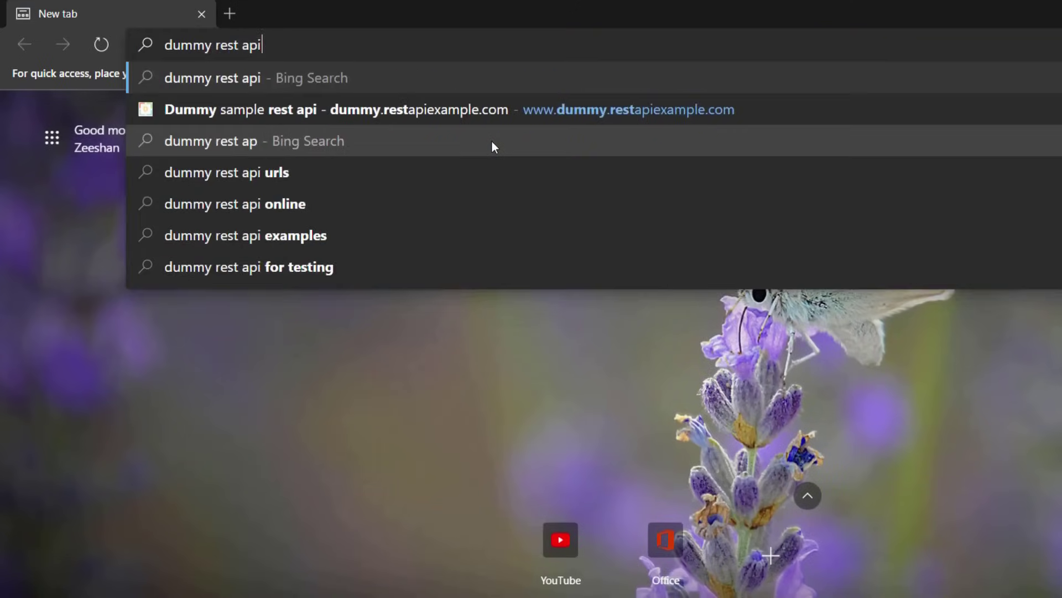
pyautogui.press('Return')
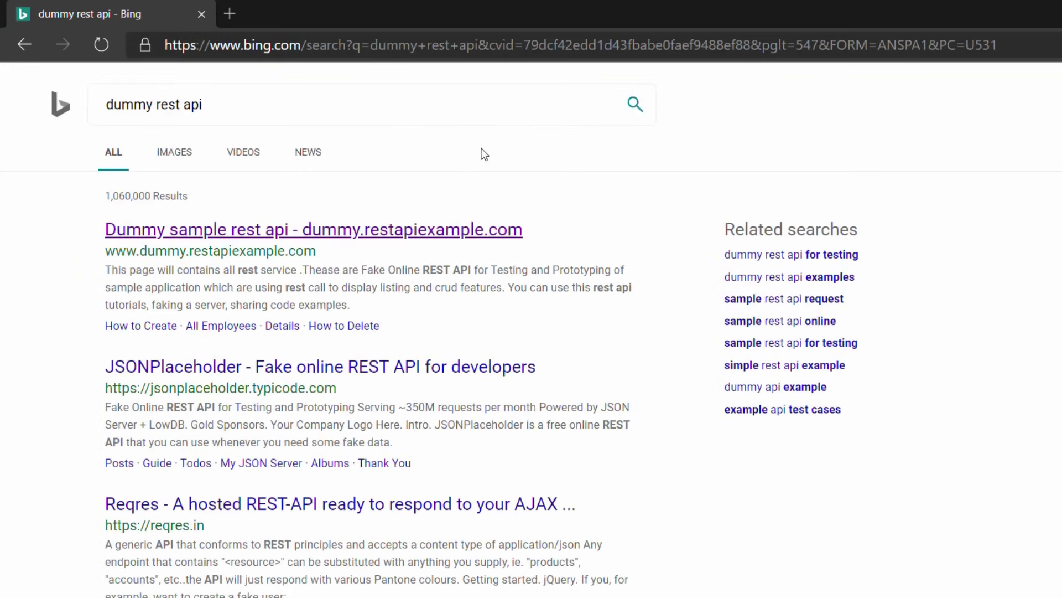
pyautogui.click(312, 231)
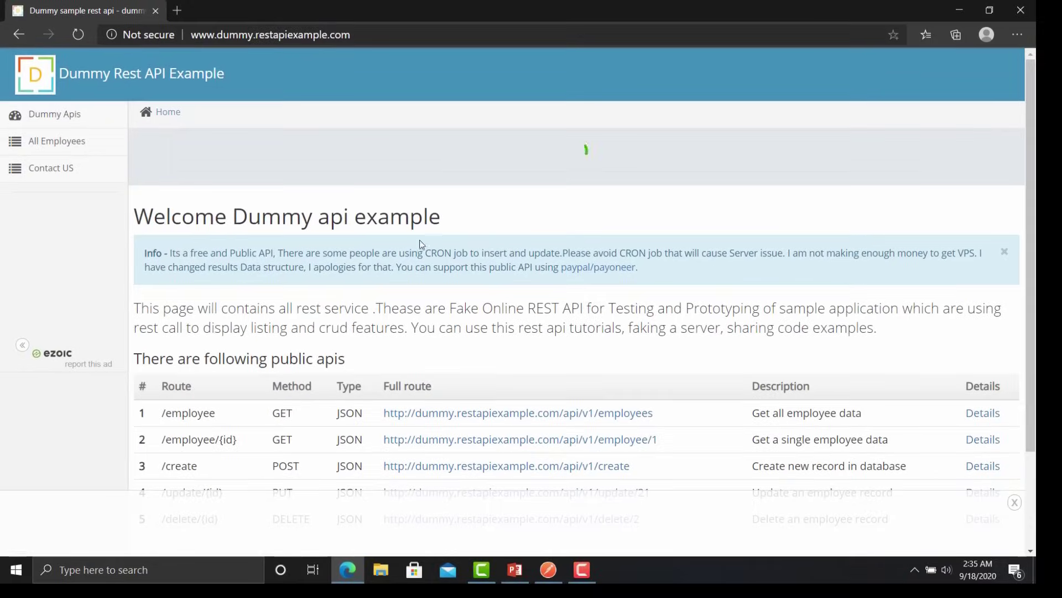
# Find the /employee route in the table of public APIs and copy its full route URL
pyautogui.scroll(-2, 420, 376)
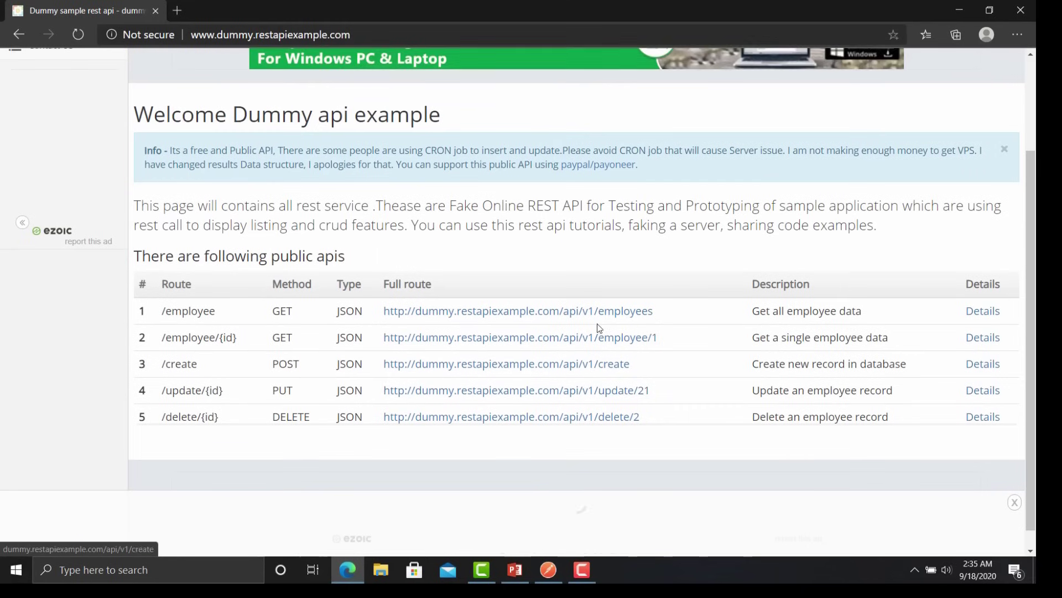
pyautogui.moveTo(221, 311); pyautogui.dragTo(162, 325)
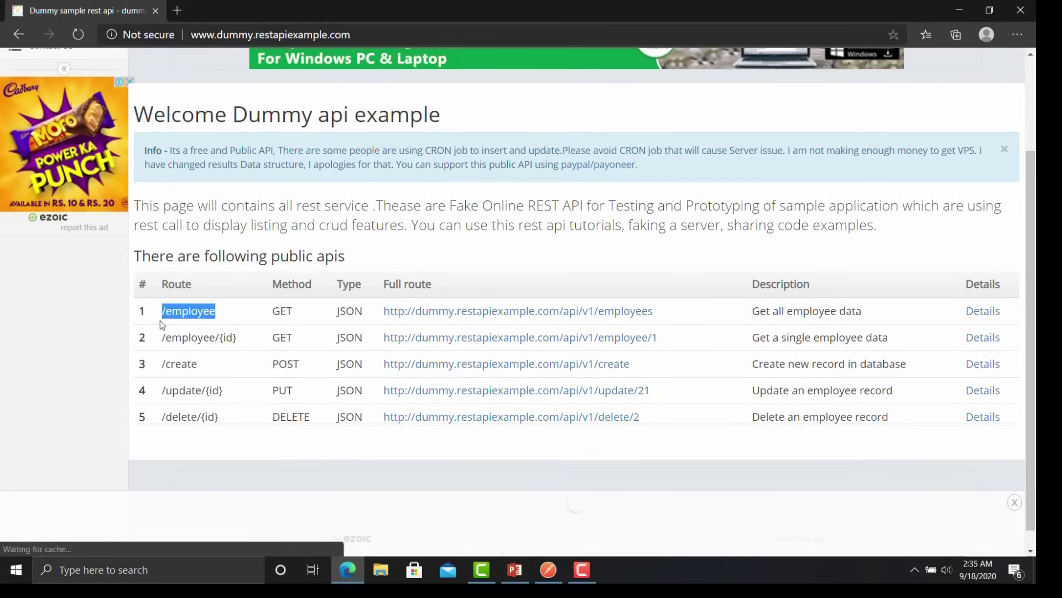
pyautogui.moveTo(654, 311); pyautogui.dragTo(389, 327)
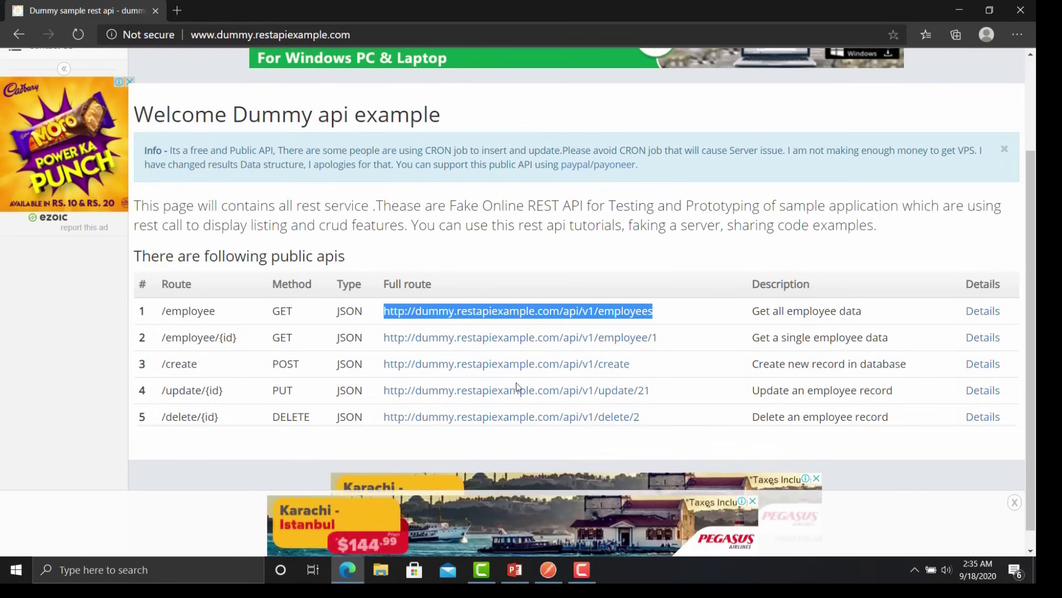
pyautogui.click(552, 575)
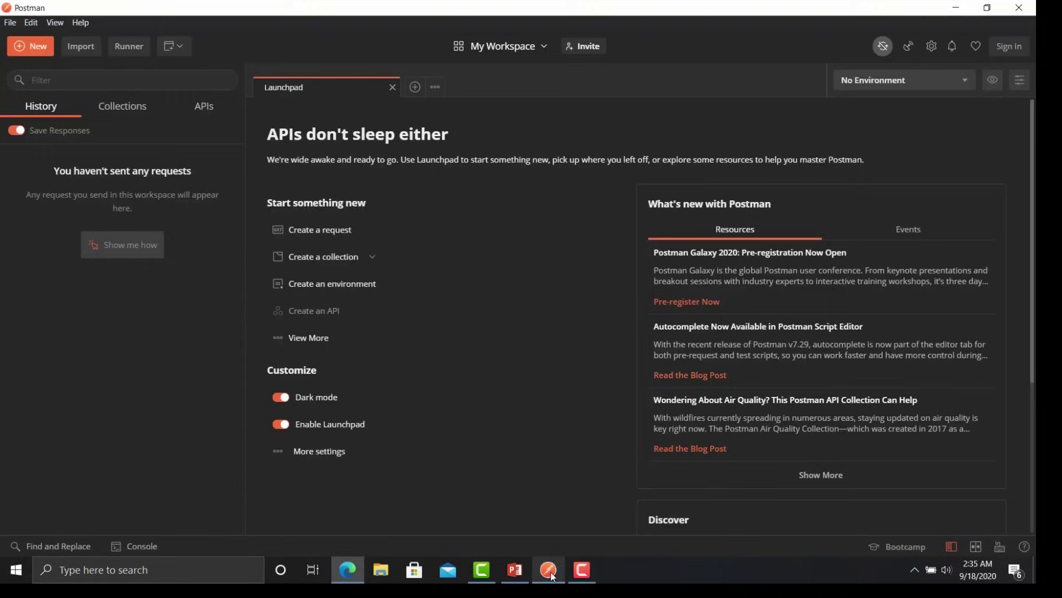
pyautogui.click(415, 87)
pyautogui.click(406, 145)
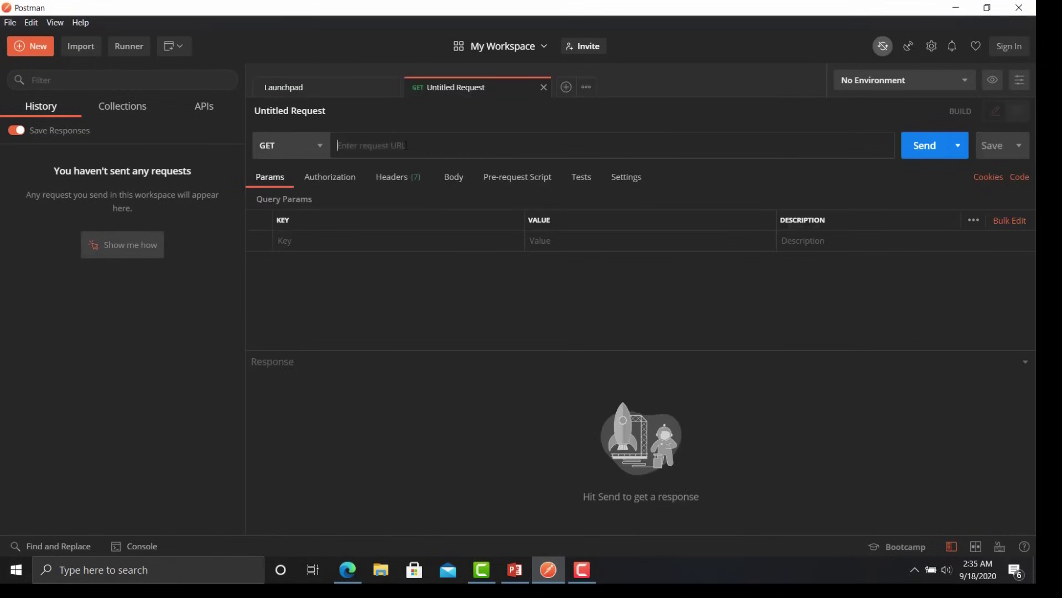
pyautogui.write('http://dummy.restapiexample.com/api/v1/employees')
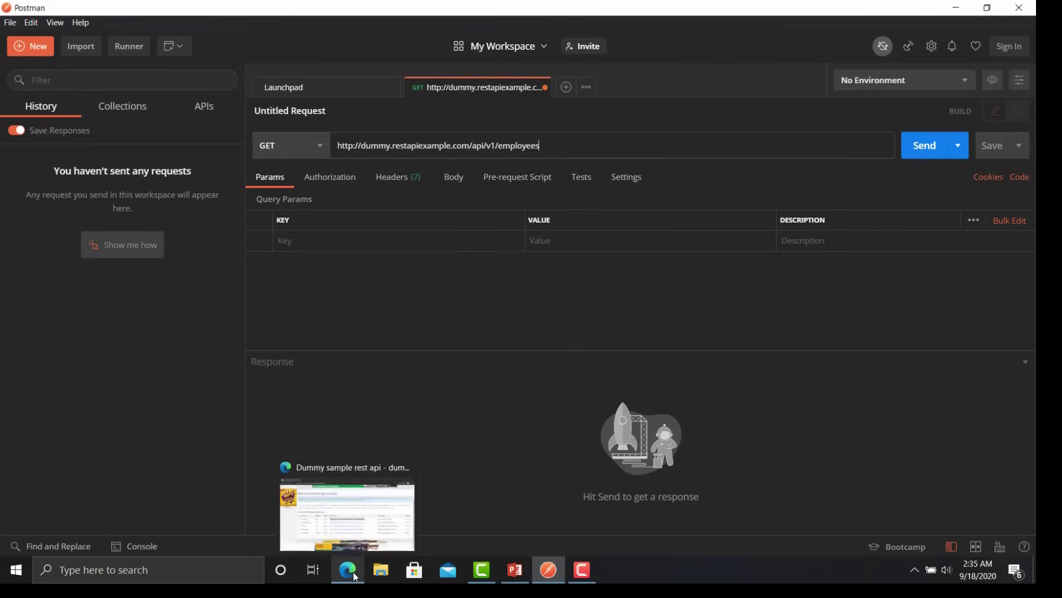
# Check the method listed for the /employee route on the API page in Edge and return to Postman
pyautogui.click(347, 525)
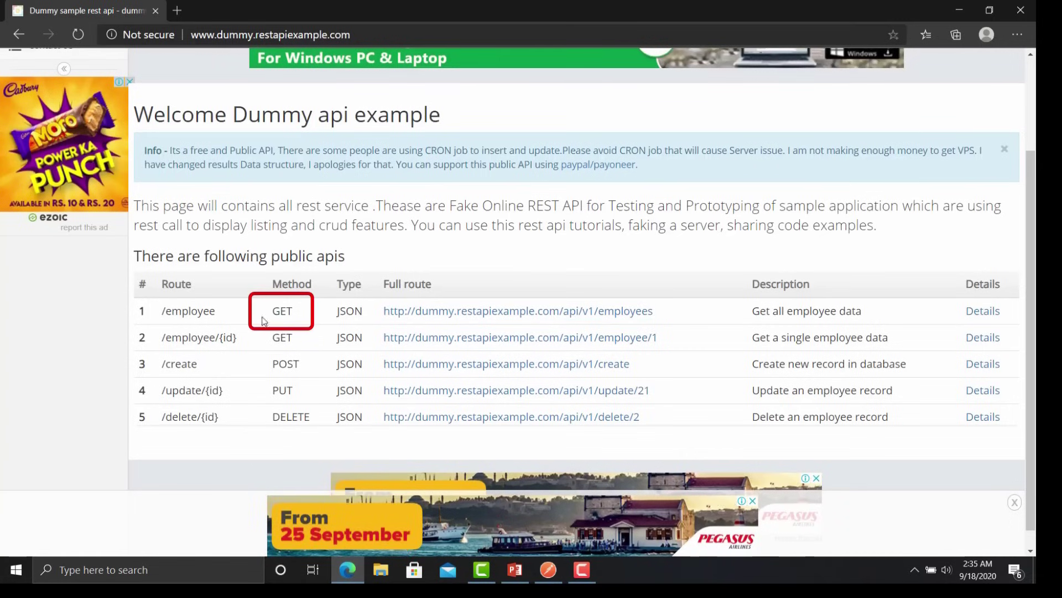
pyautogui.moveTo(266, 311); pyautogui.dragTo(296, 311)
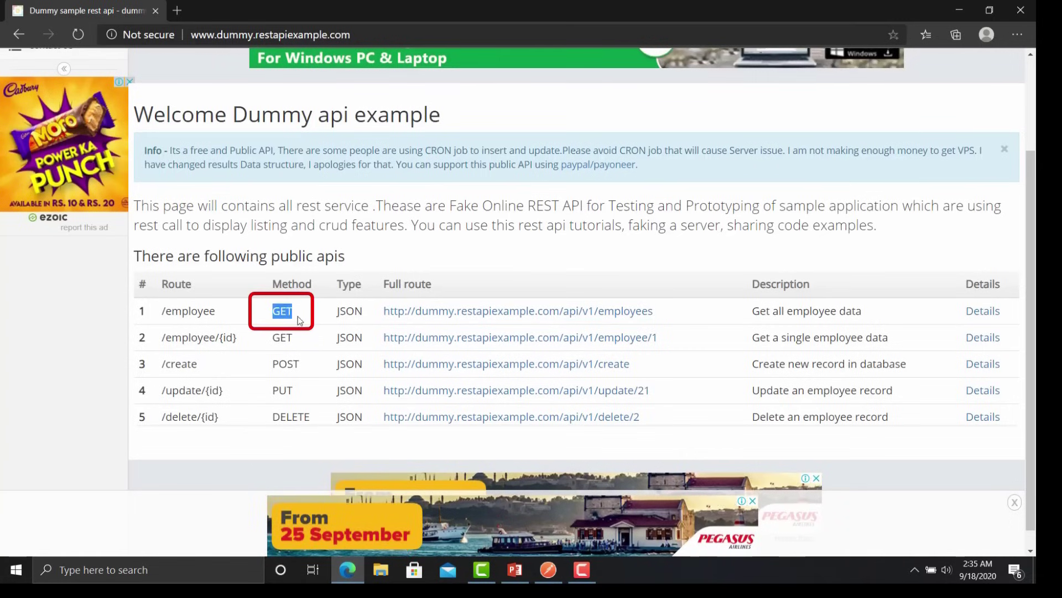
pyautogui.click(549, 576)
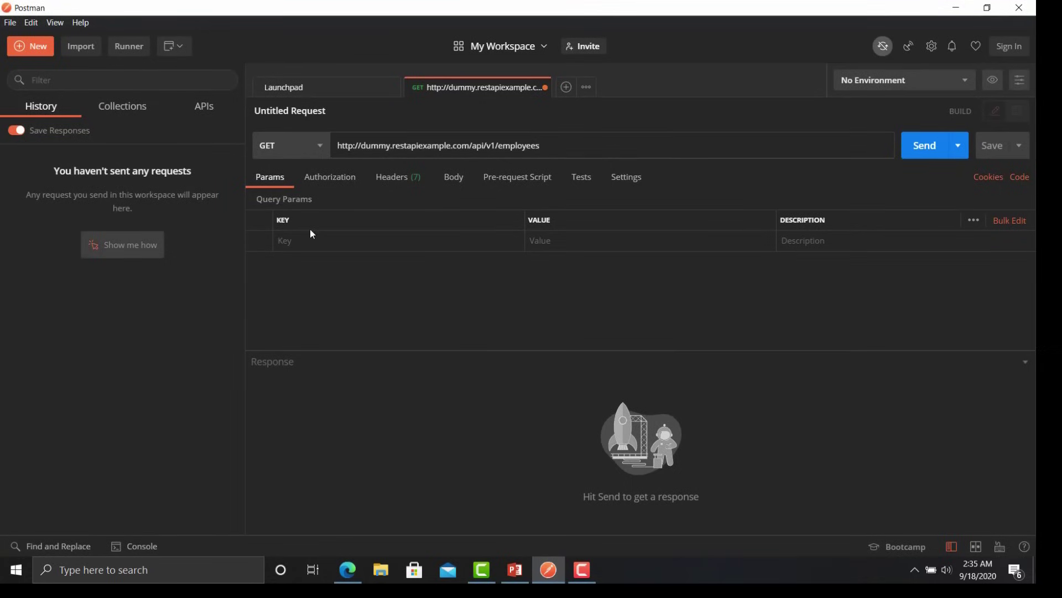
# Review the available HTTP methods, keep GET selected and send the employees request
pyautogui.click(321, 147)
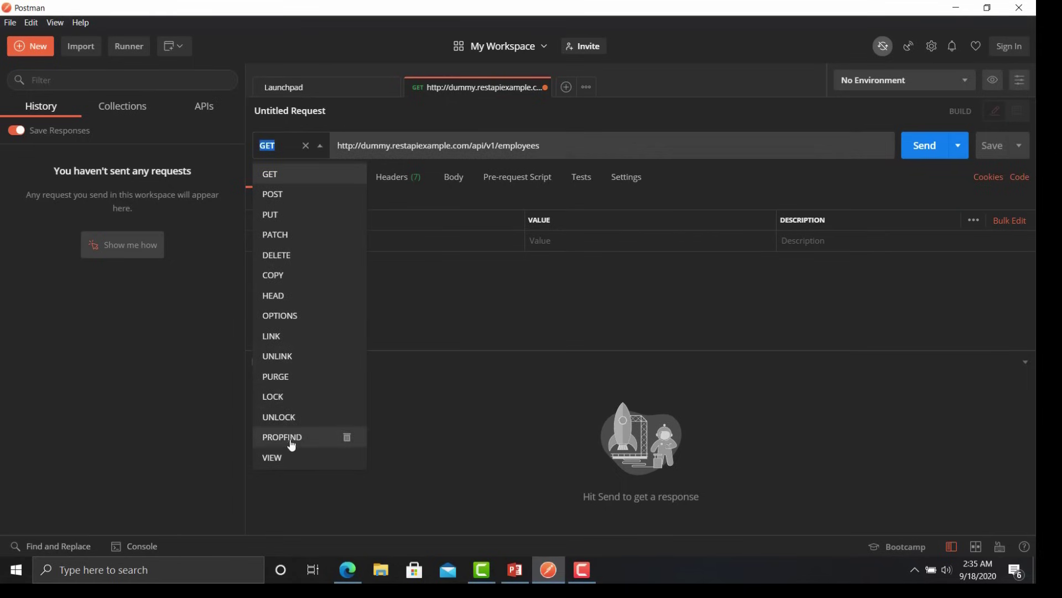
pyautogui.click(462, 281)
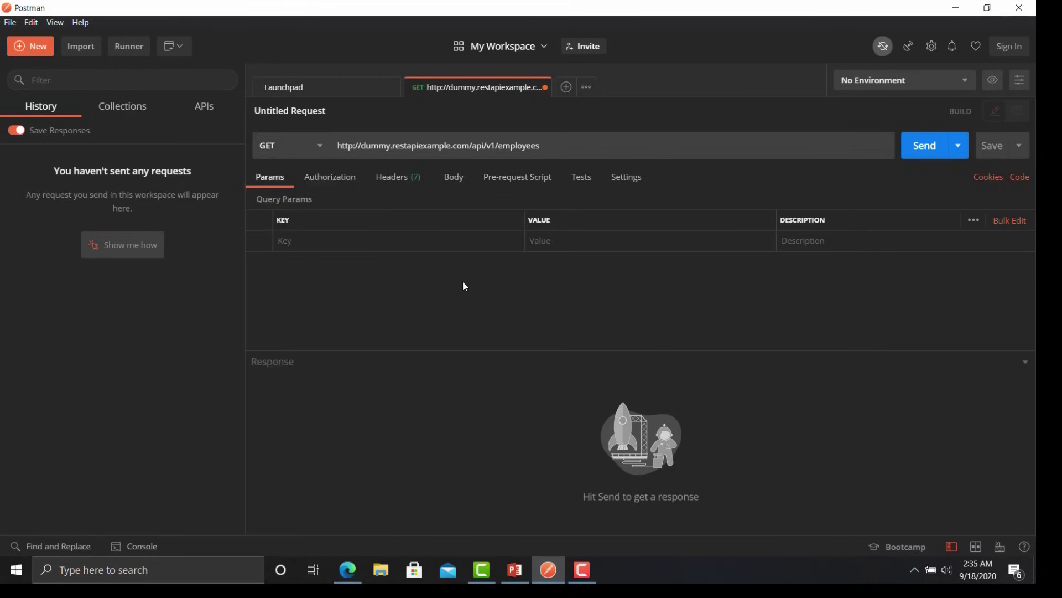
pyautogui.click(932, 147)
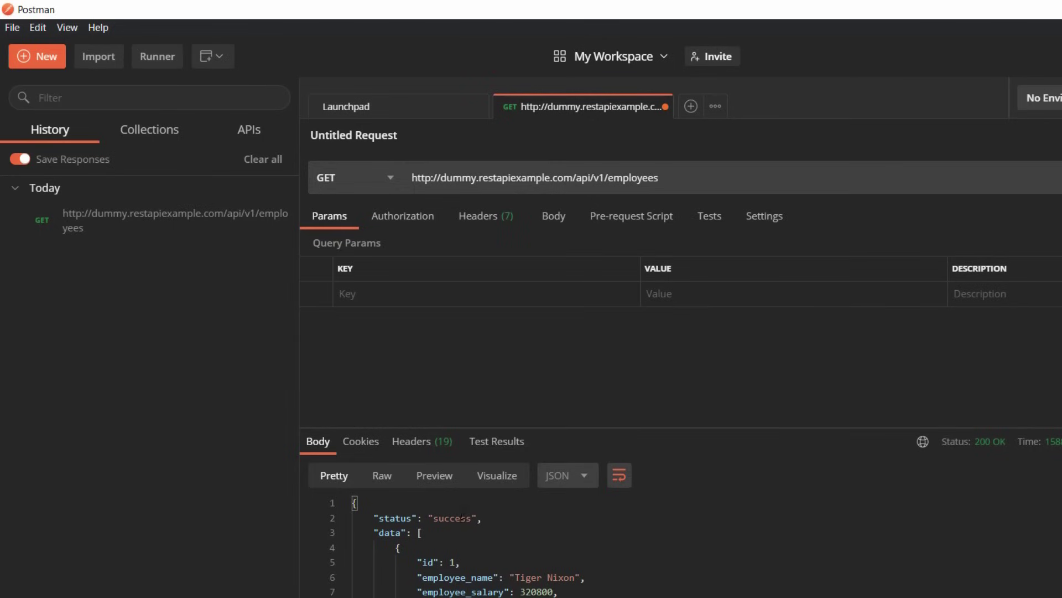
# Examine the response body in the Pretty, Raw and Preview views, and read the explanation of its status code
pyautogui.doubleClick(394, 518)
pyautogui.scroll(-3, 586, 529)
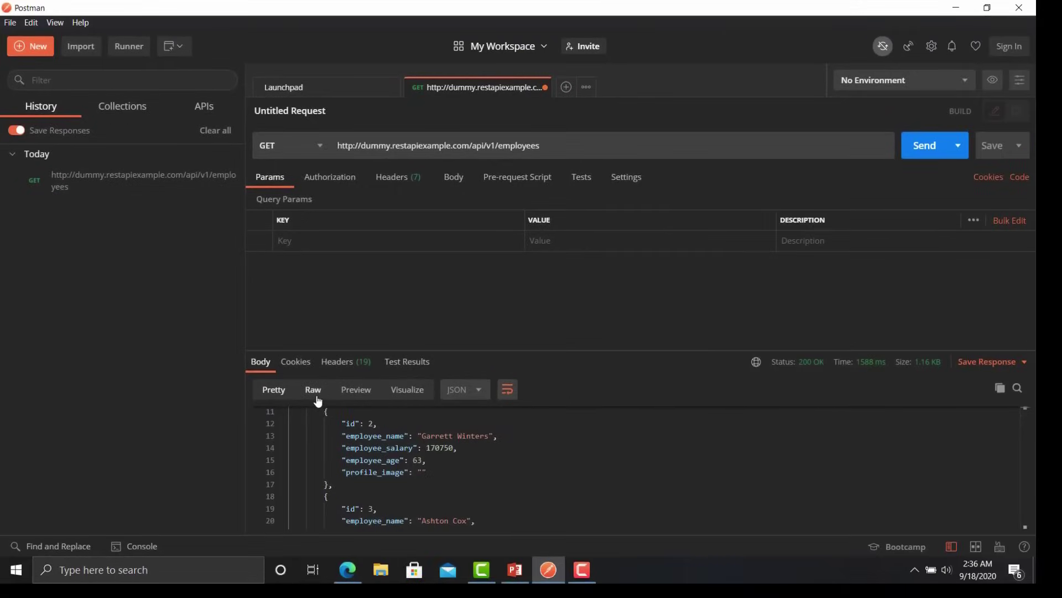
pyautogui.click(315, 392)
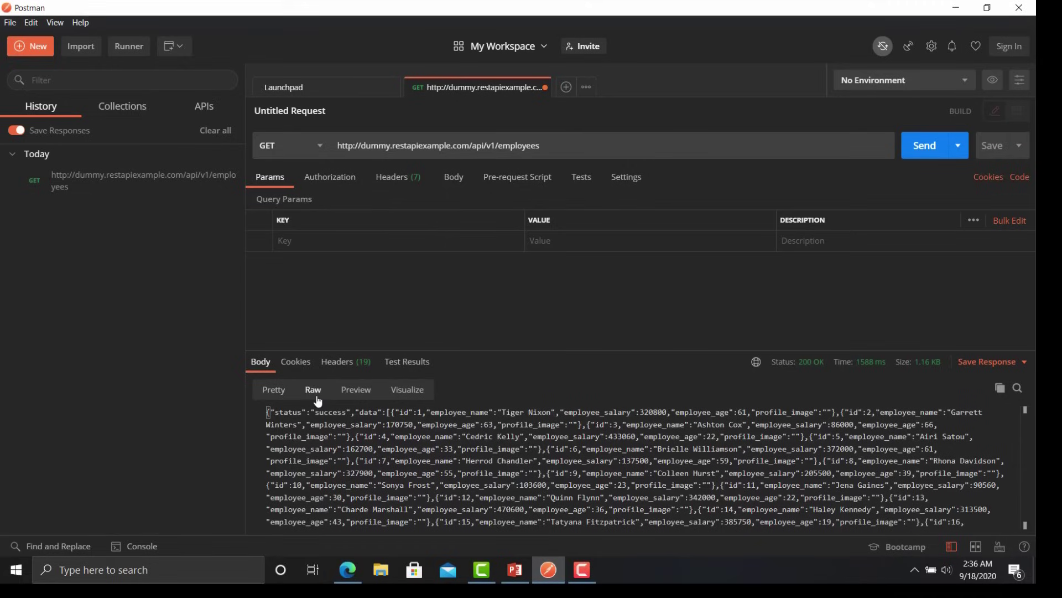
pyautogui.click(355, 394)
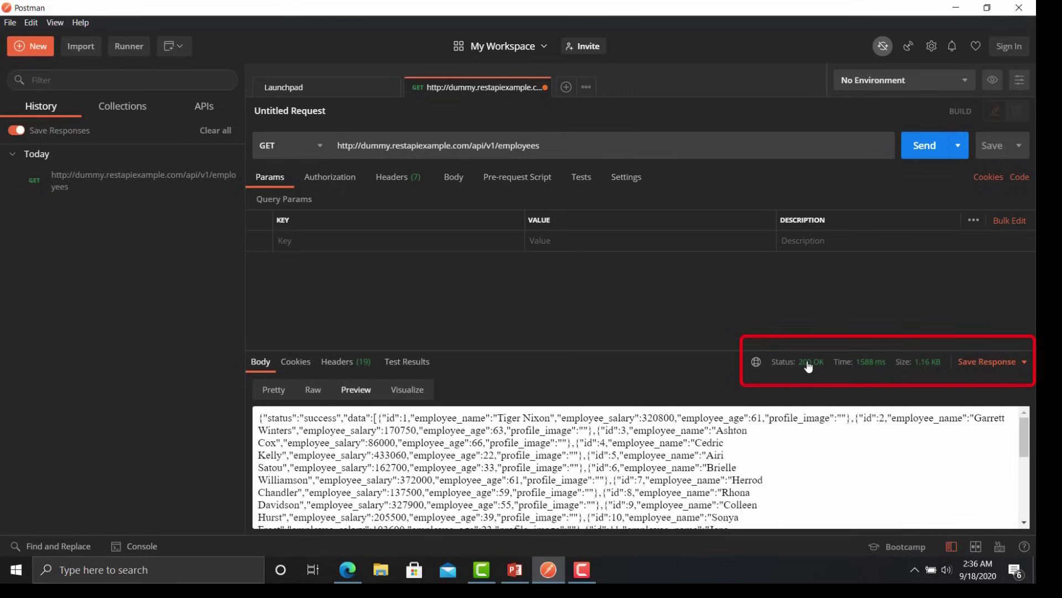
pyautogui.moveTo(809, 367)
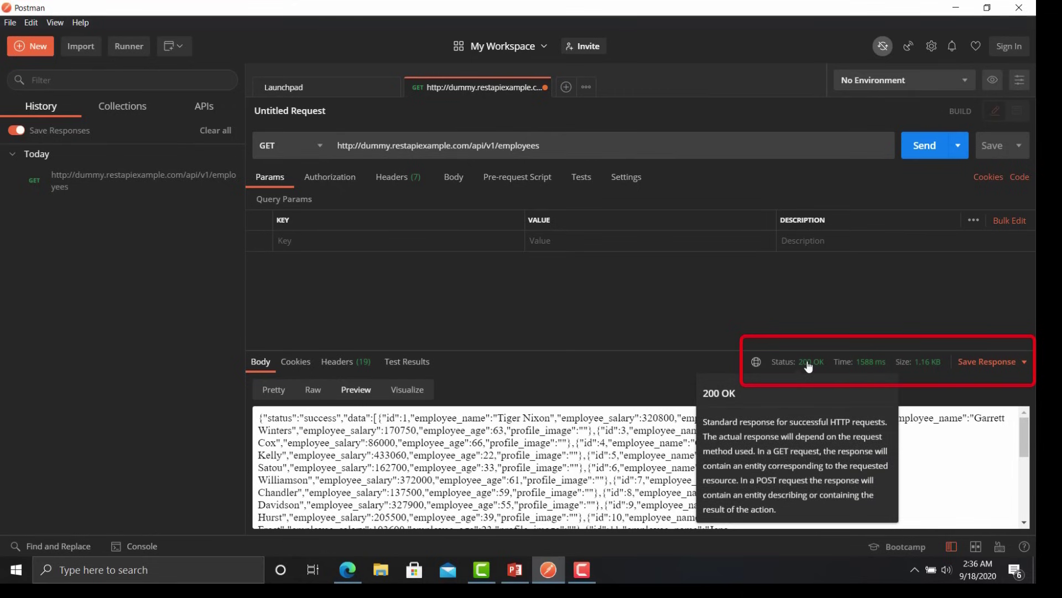
# Review the employees response's time and size, its cookies and headers, and its test results
pyautogui.moveTo(848, 367)
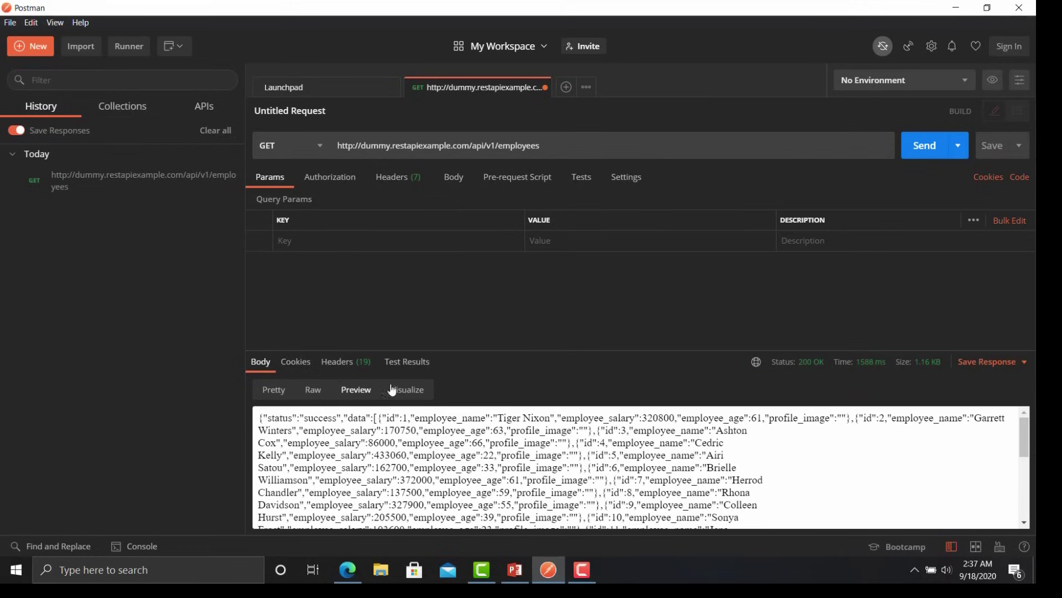
pyautogui.click(294, 368)
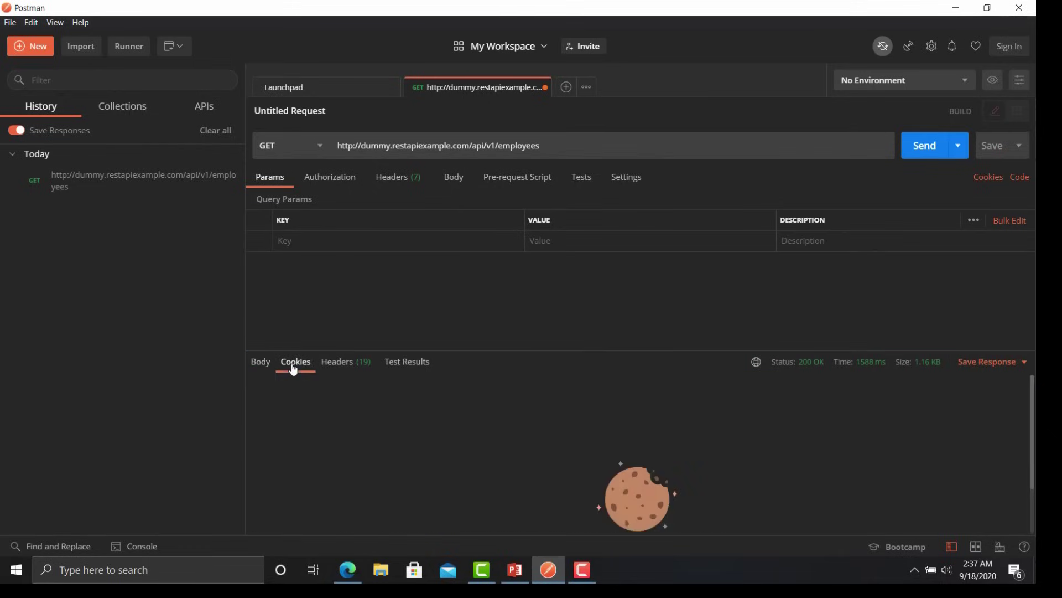
pyautogui.click(329, 364)
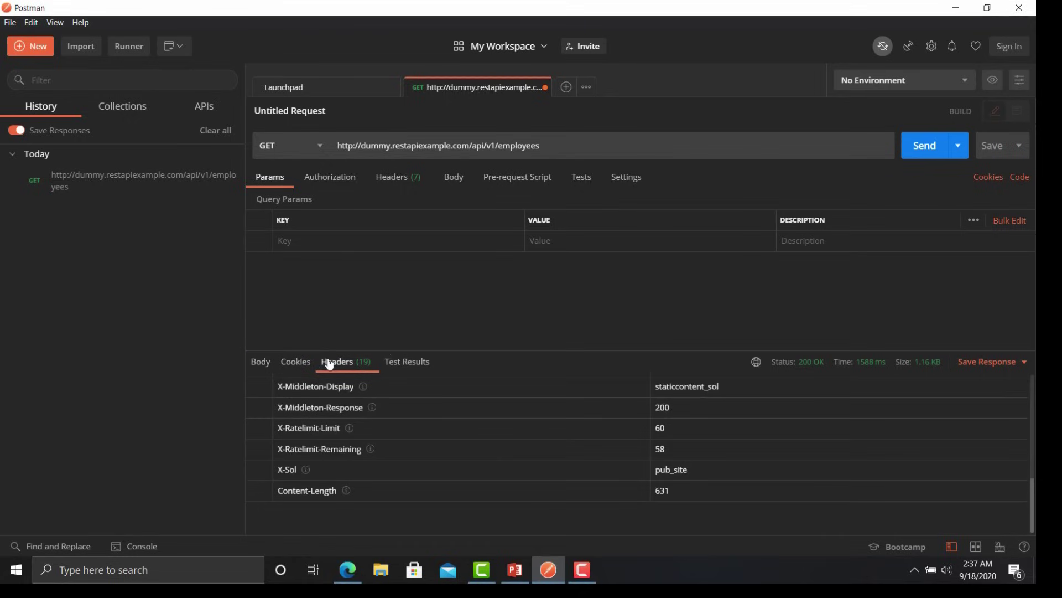
pyautogui.click(408, 370)
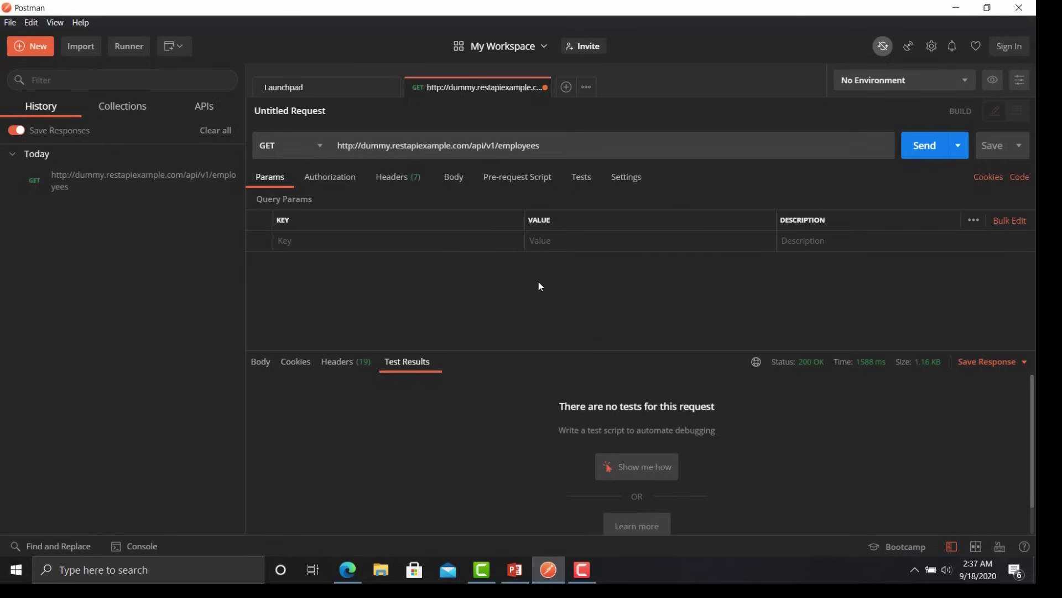
pyautogui.click(566, 86)
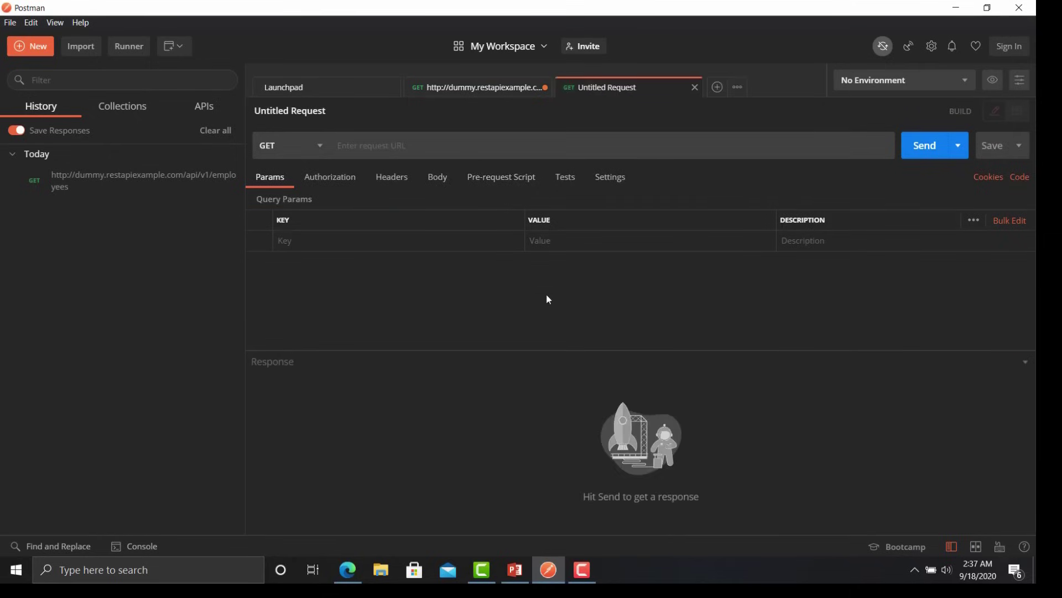
pyautogui.click(348, 572)
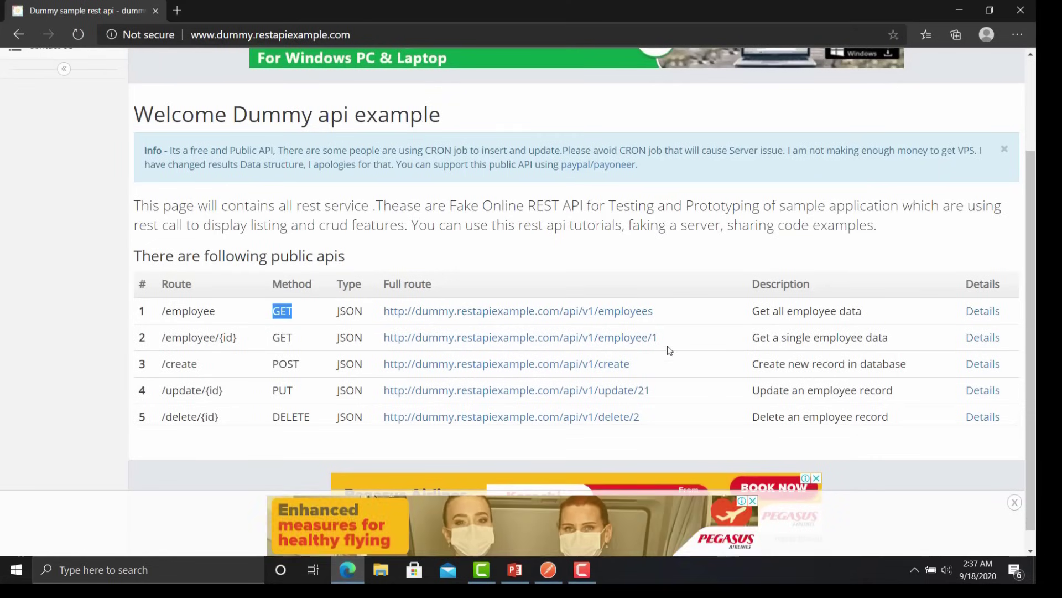
pyautogui.moveTo(657, 337); pyautogui.dragTo(382, 337)
pyautogui.hotkey('ctrl', 'c')
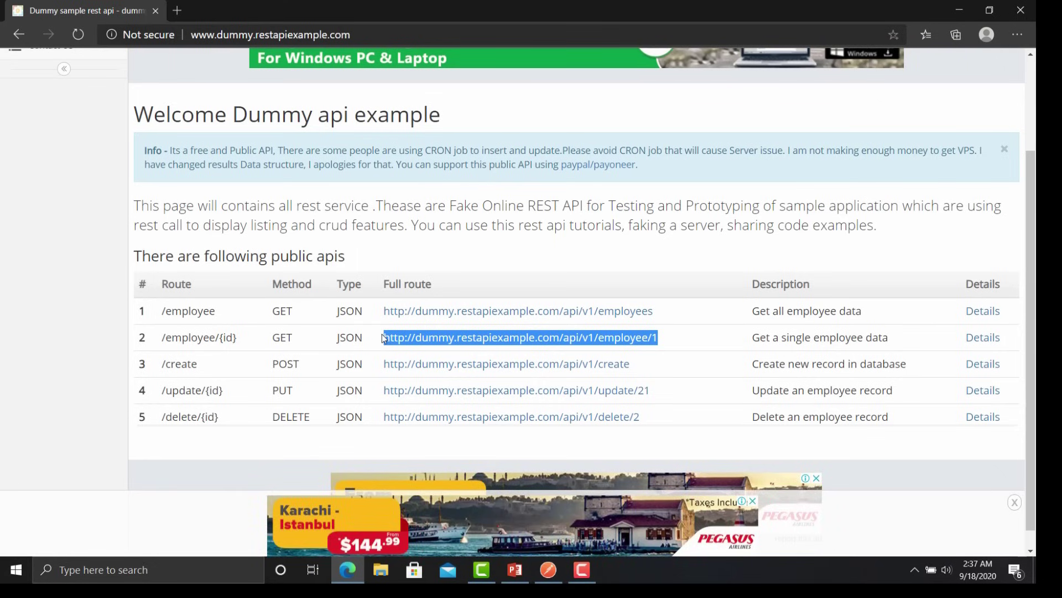
pyautogui.click(555, 573)
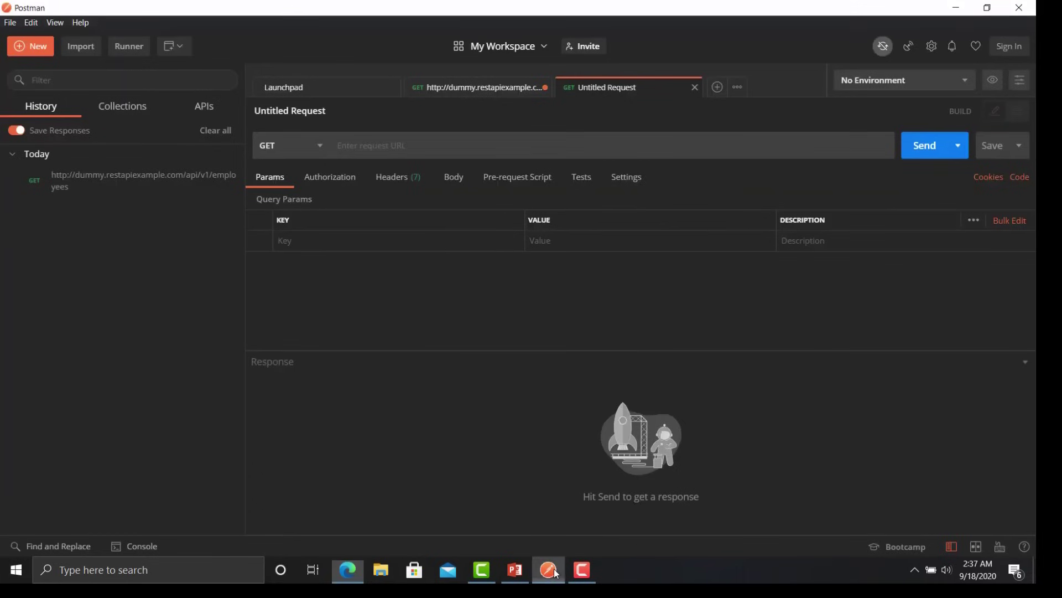
pyautogui.click(461, 148)
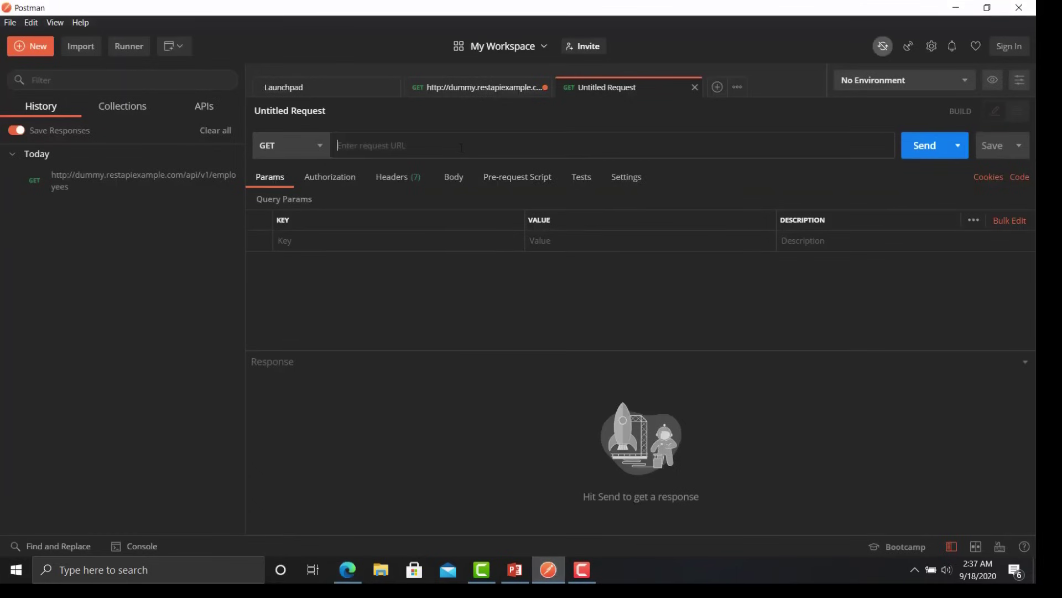
pyautogui.hotkey('ctrl', 'v')
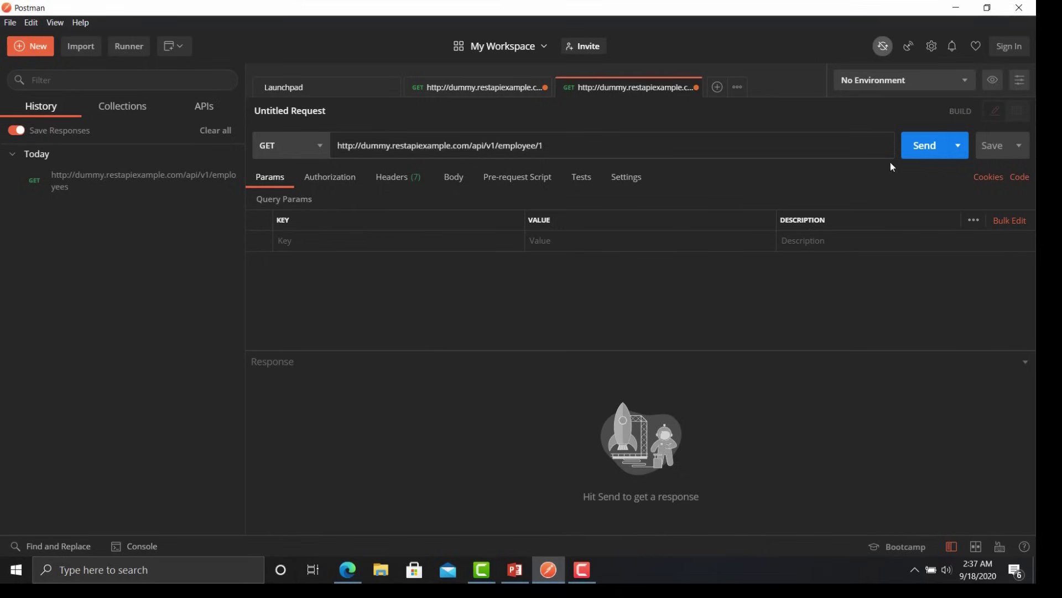
# Send the single-employee GET request and read through the JSON body of its response
pyautogui.click(919, 150)
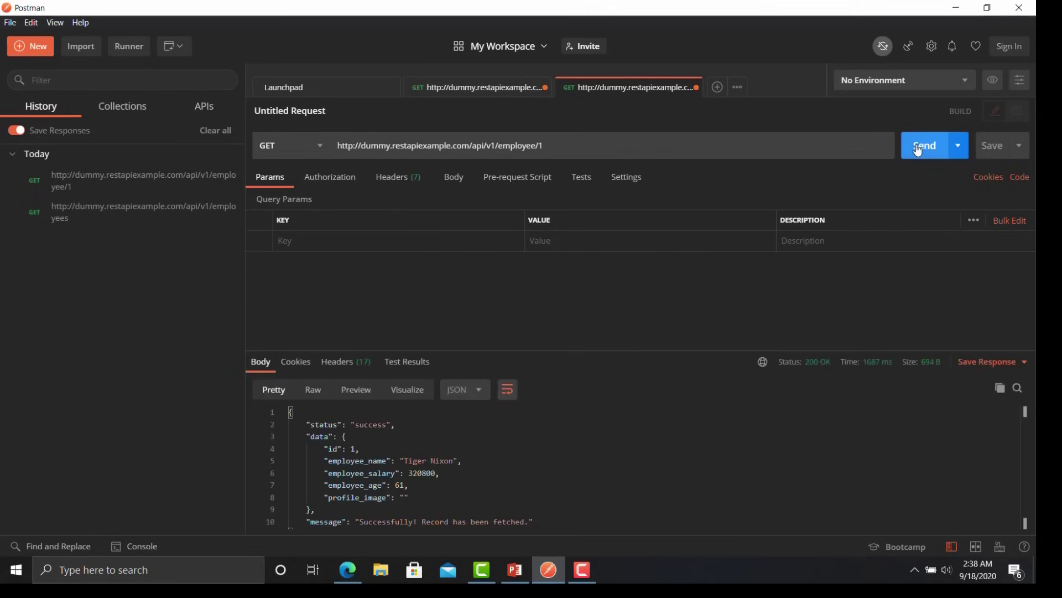
pyautogui.scroll(-1, 713, 422)
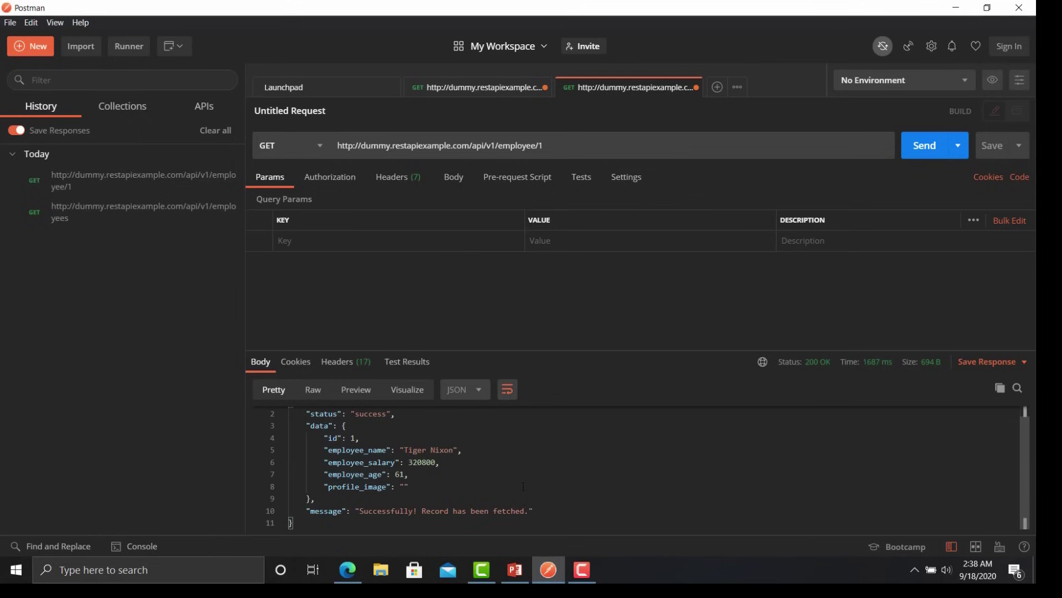
pyautogui.moveTo(310, 413); pyautogui.dragTo(588, 521)
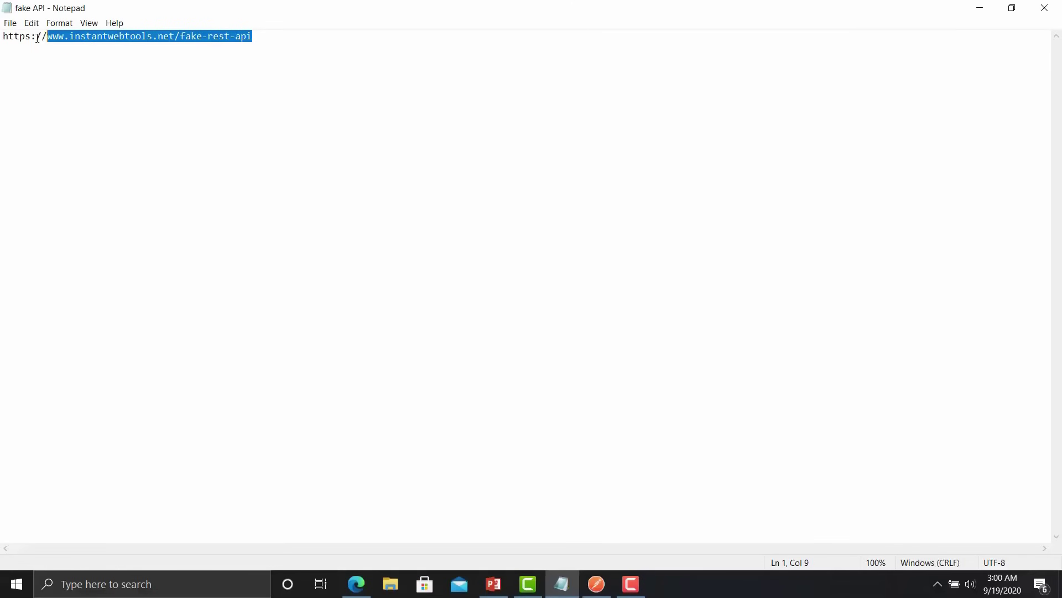
pyautogui.moveTo(48, 37); pyautogui.dragTo(5, 43)
pyautogui.hotkey('ctrl', 'c')
pyautogui.click(356, 583)
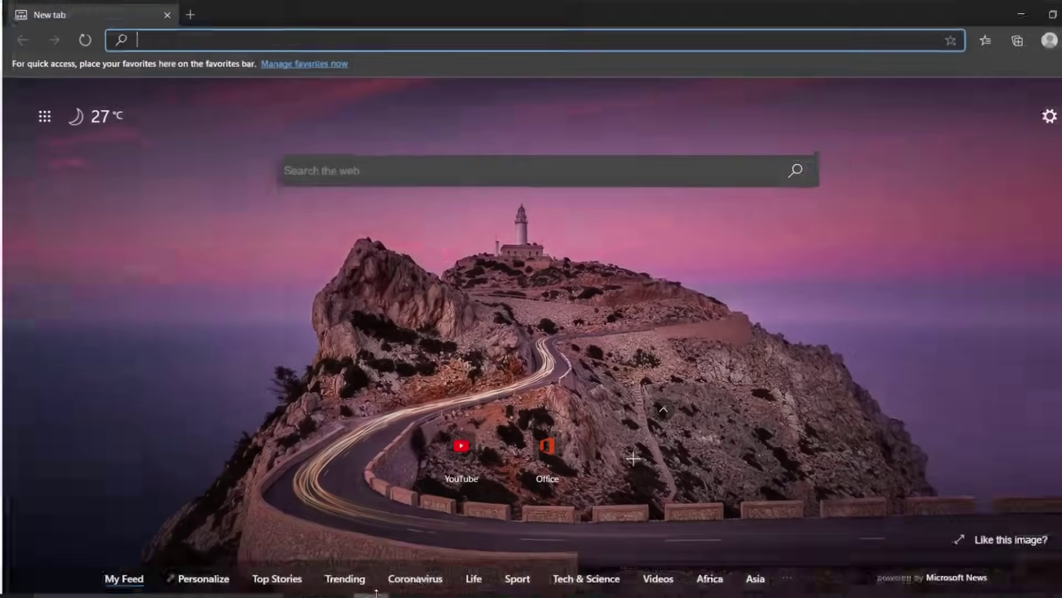
pyautogui.hotkey('ctrl', 'v')
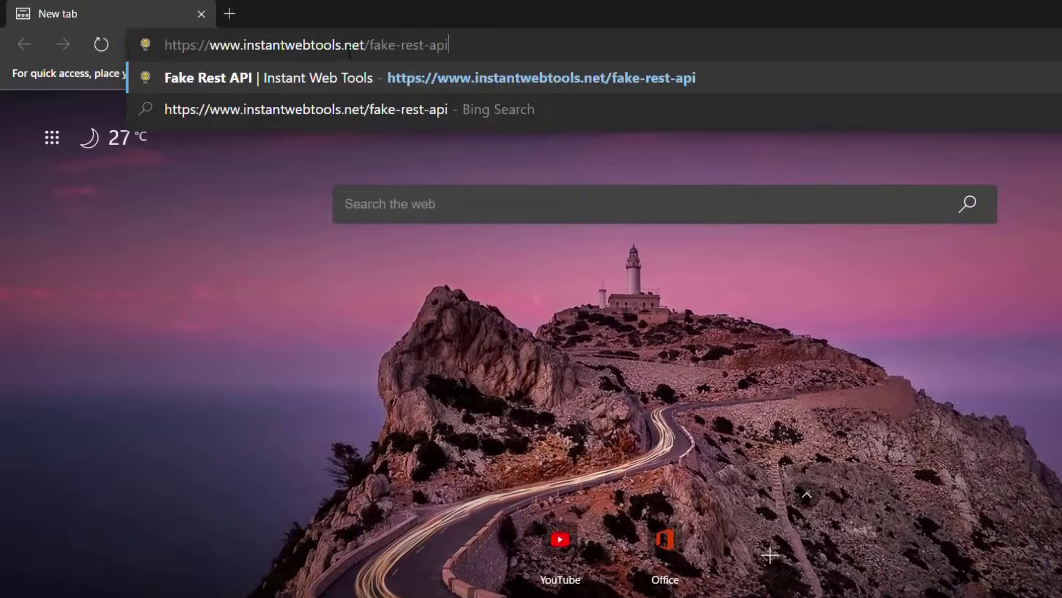
pyautogui.press('Return')
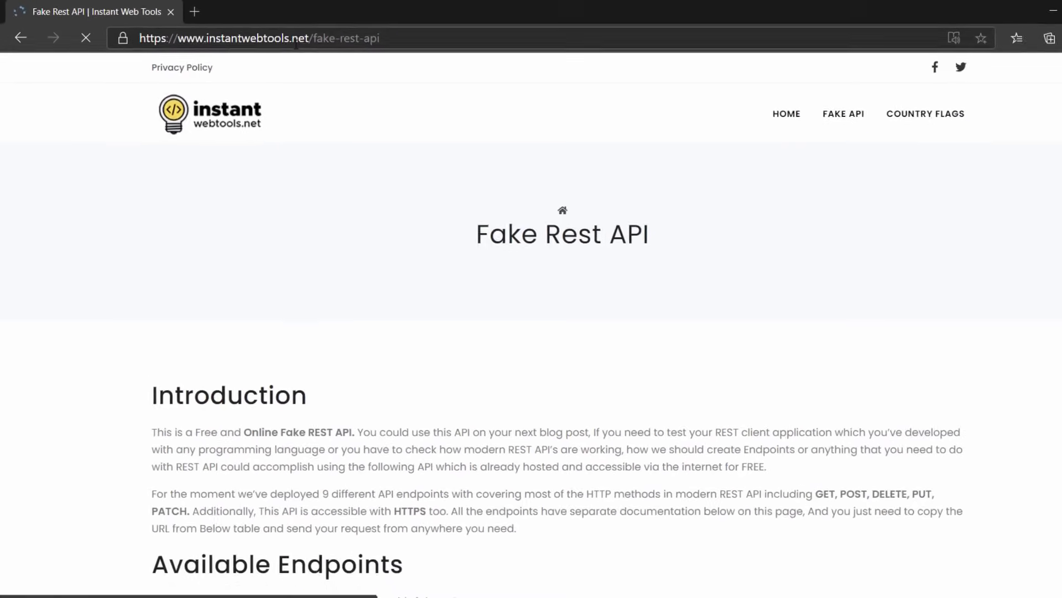
# Review the available endpoints of the fake REST API and copy the URL of the POST endpoint that creates a passenger
pyautogui.scroll(-4, 291, 168)
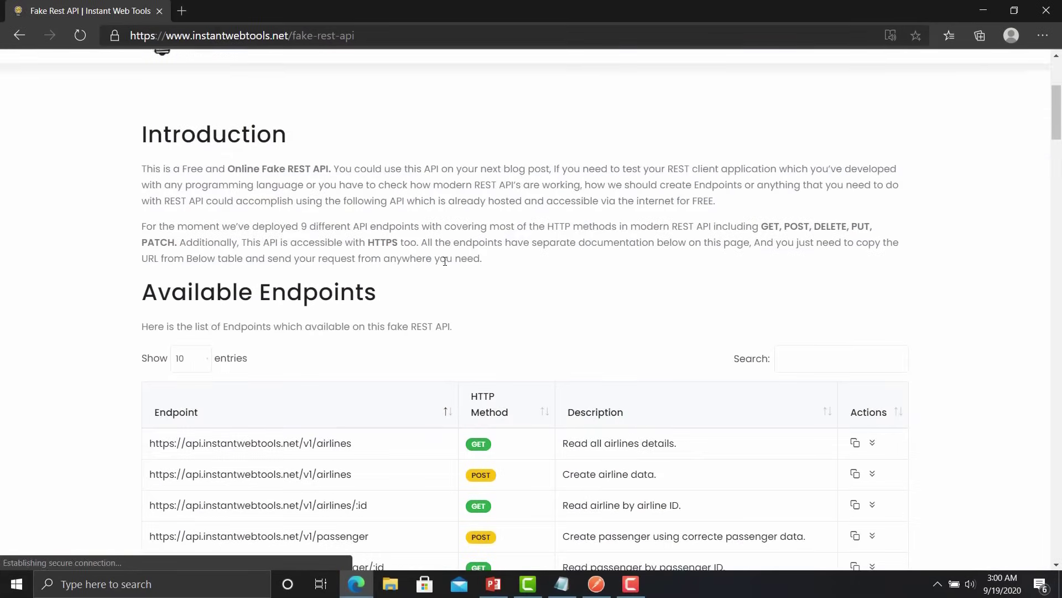
pyautogui.scroll(-4, 294, 325)
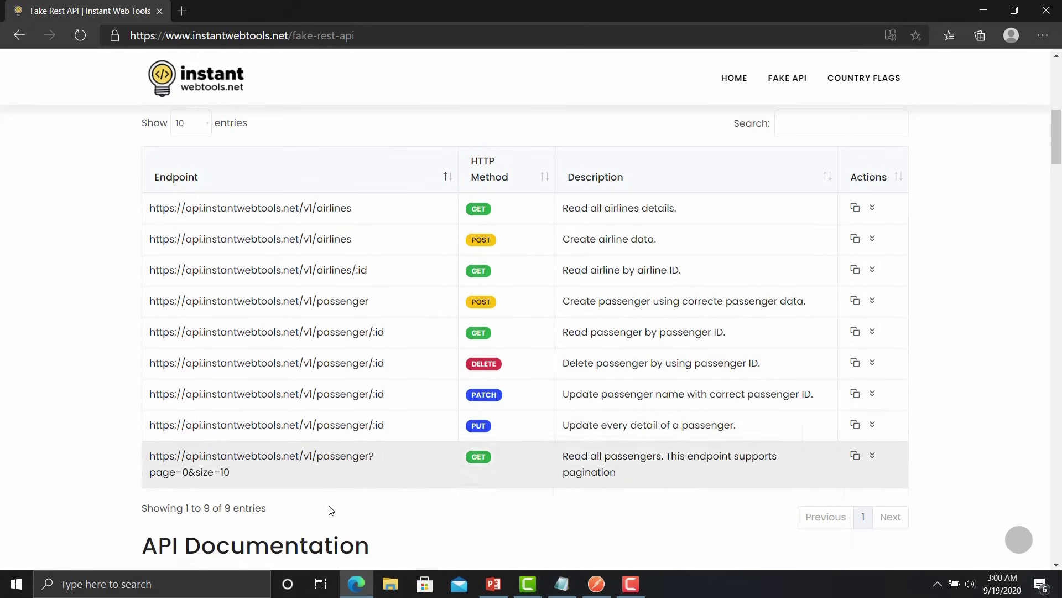
pyautogui.scroll(-1, 329, 510)
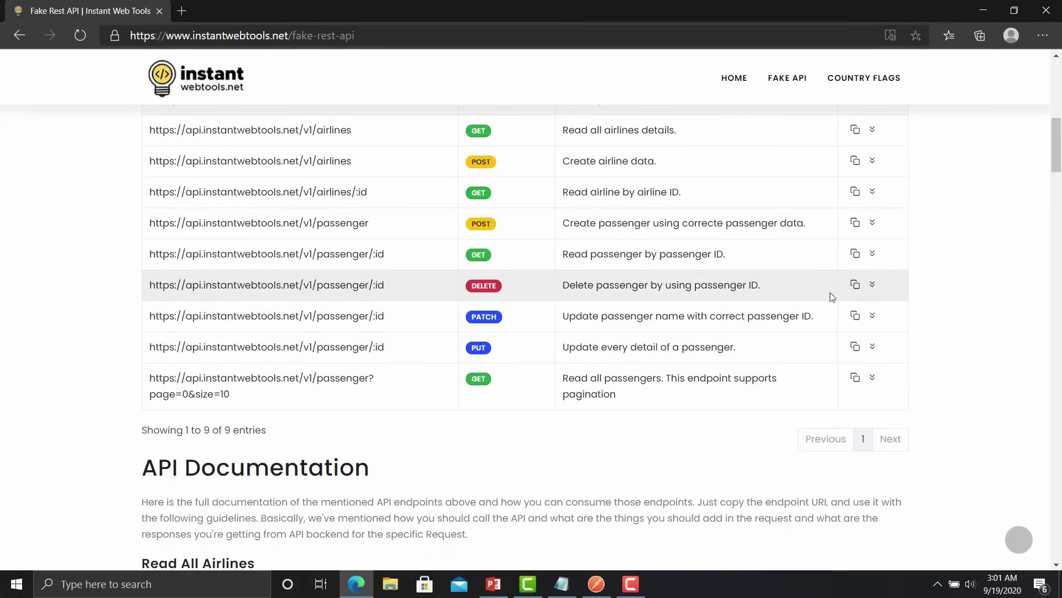
pyautogui.click(855, 223)
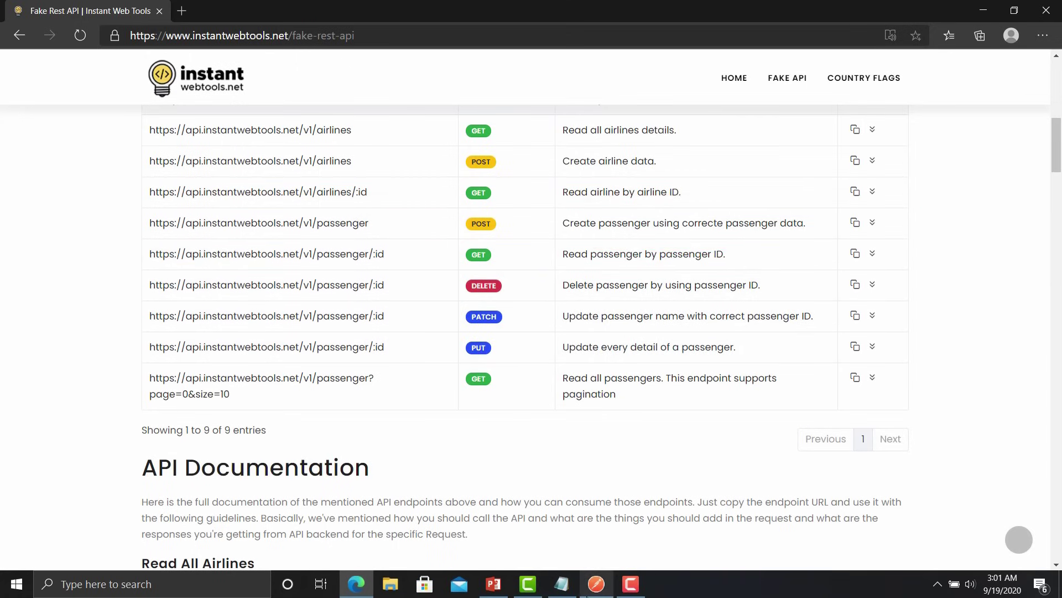
pyautogui.click(596, 584)
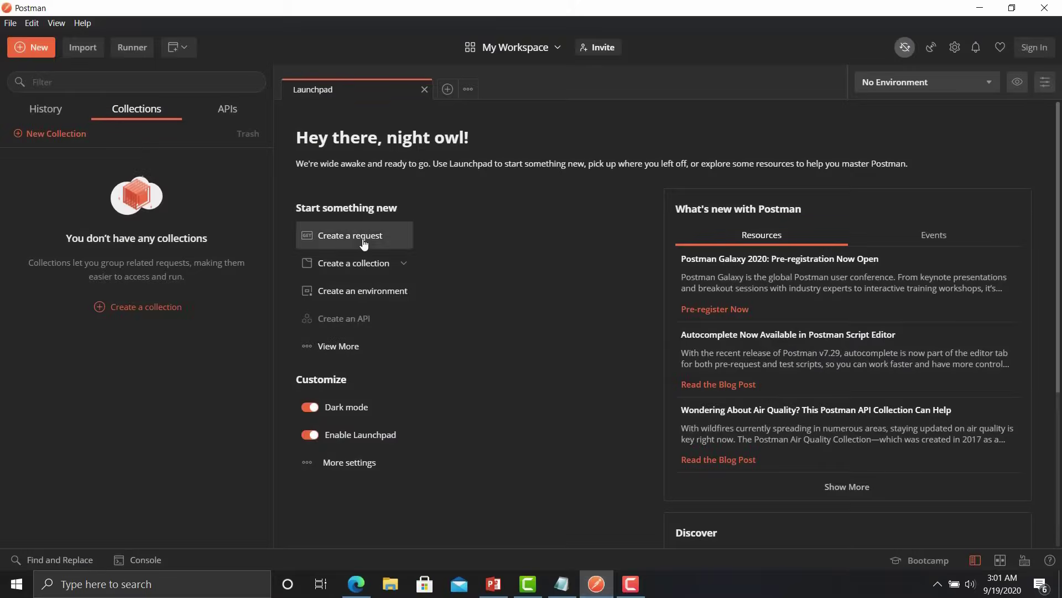
pyautogui.click(354, 249)
pyautogui.click(436, 149)
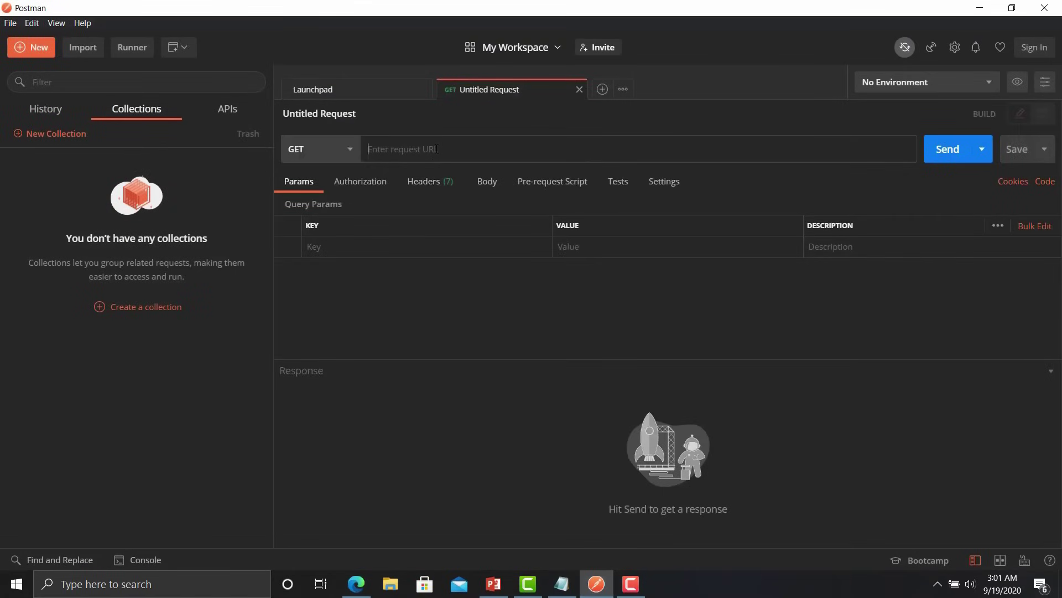
pyautogui.hotkey('ctrl', 'v')
pyautogui.click(354, 149)
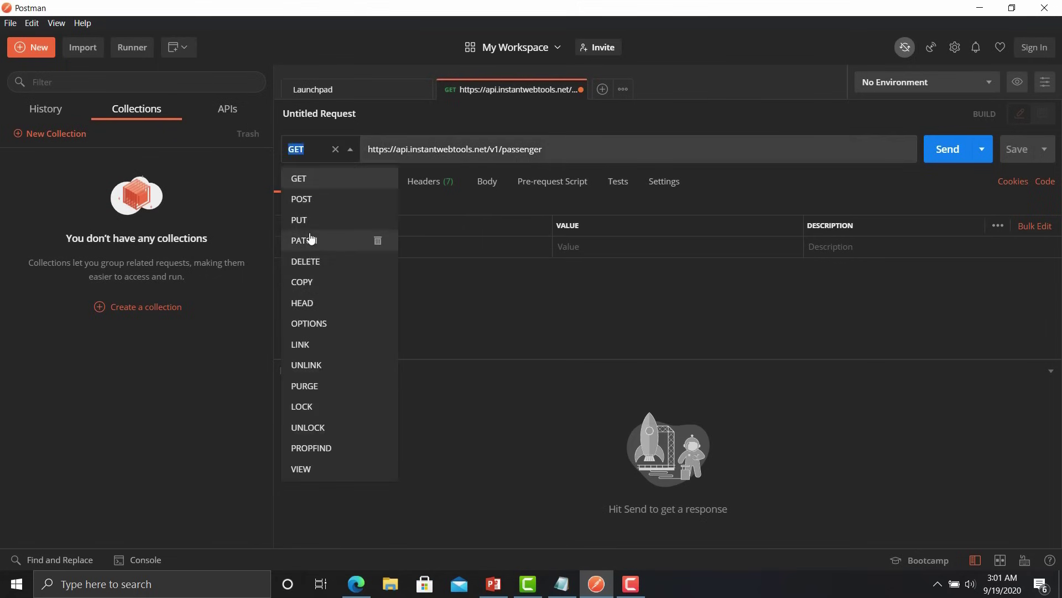
pyautogui.click(302, 199)
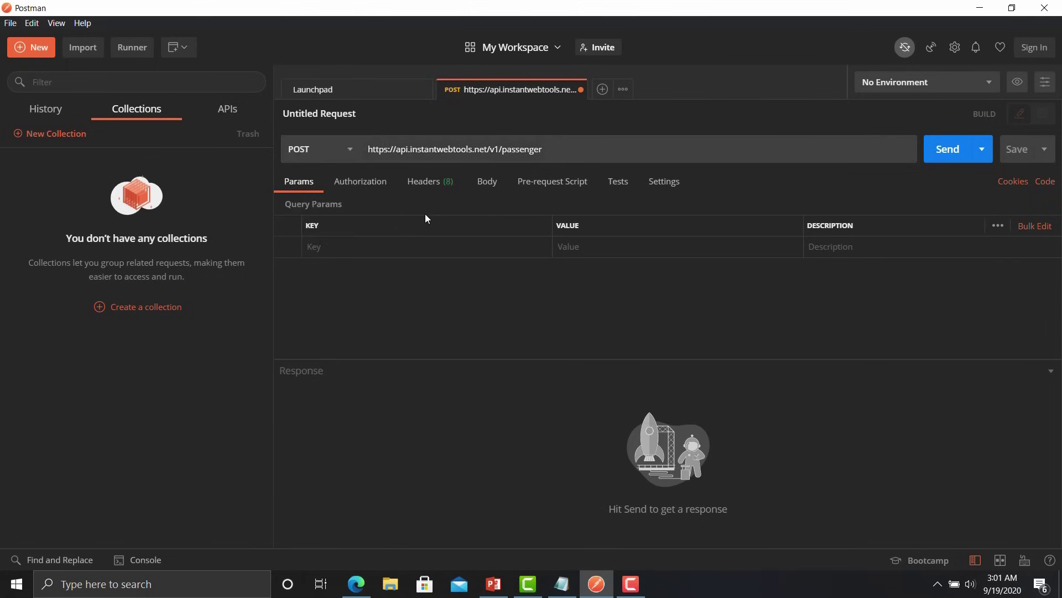
# Set the body of the passenger request to raw with the JSON format
pyautogui.click(494, 191)
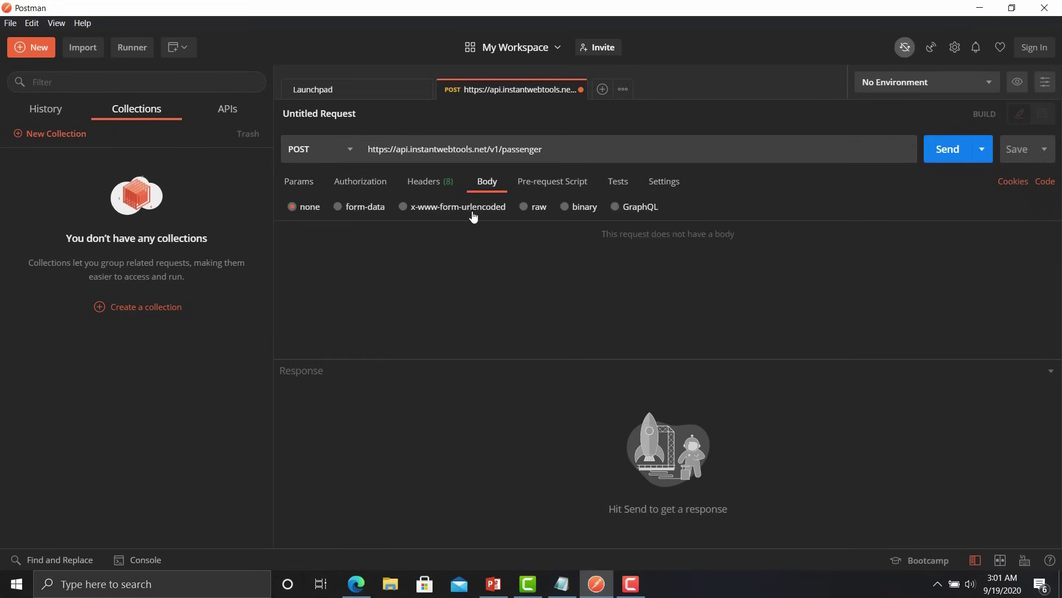
pyautogui.click(529, 207)
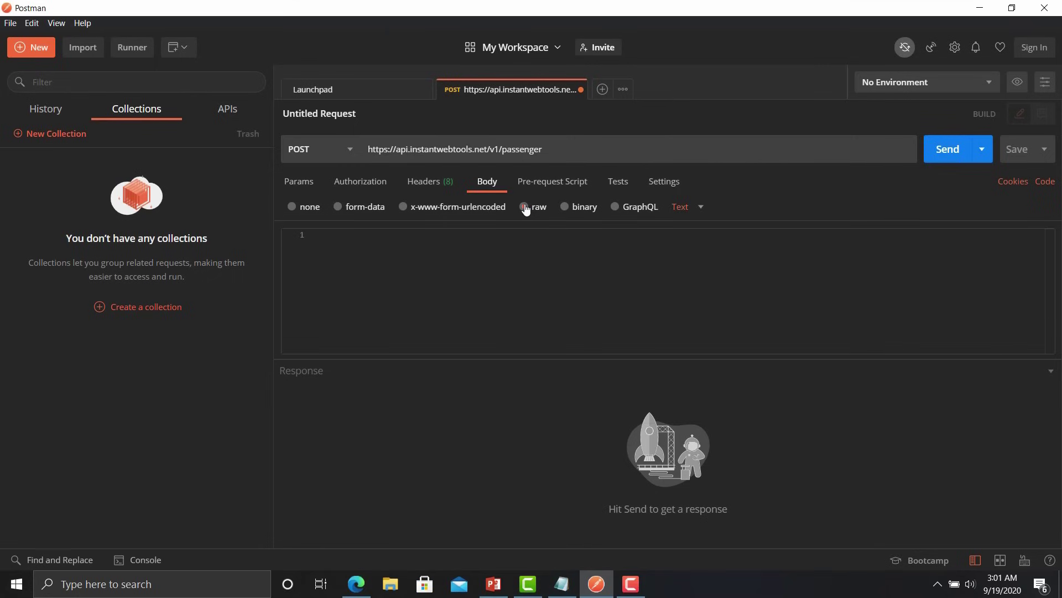
pyautogui.click(685, 207)
pyautogui.click(700, 268)
# Copy the Create Passenger Data sample request from the API documentation in Edge into the request body in Postman
pyautogui.click(356, 584)
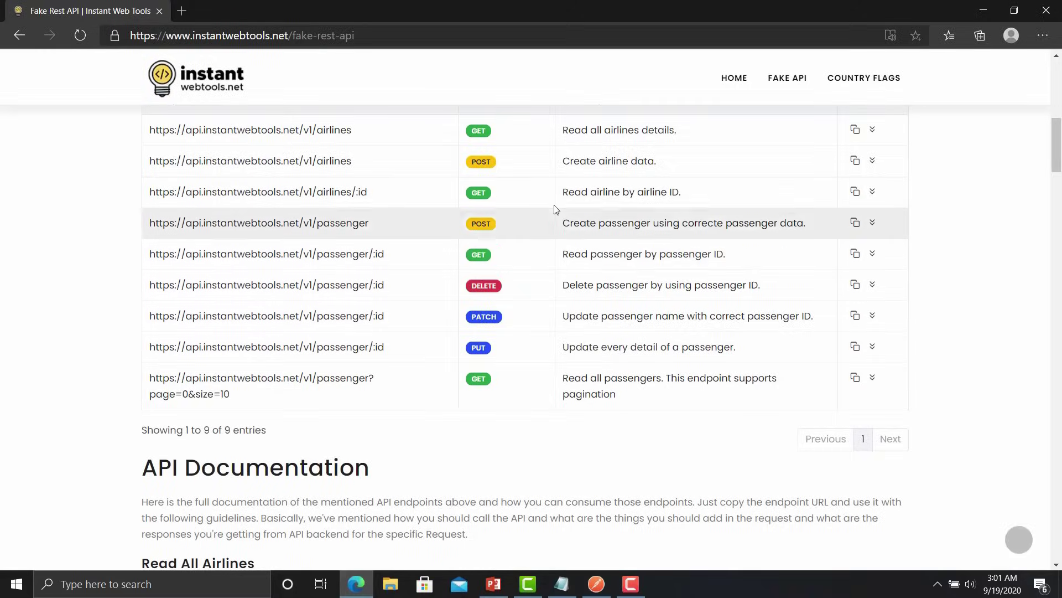
pyautogui.scroll(-15, 556, 210)
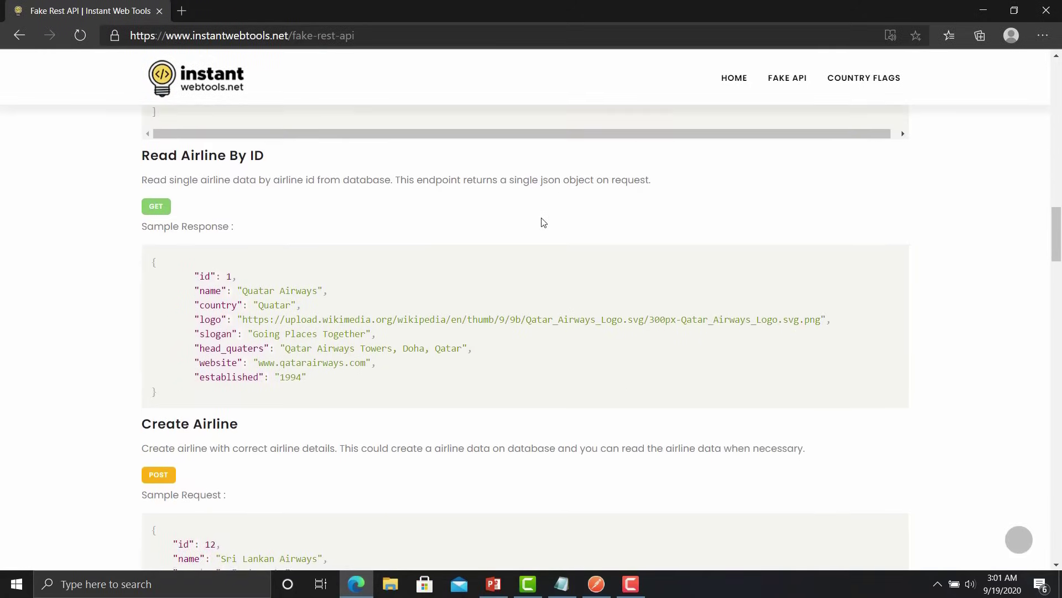
pyautogui.scroll(-15, 544, 222)
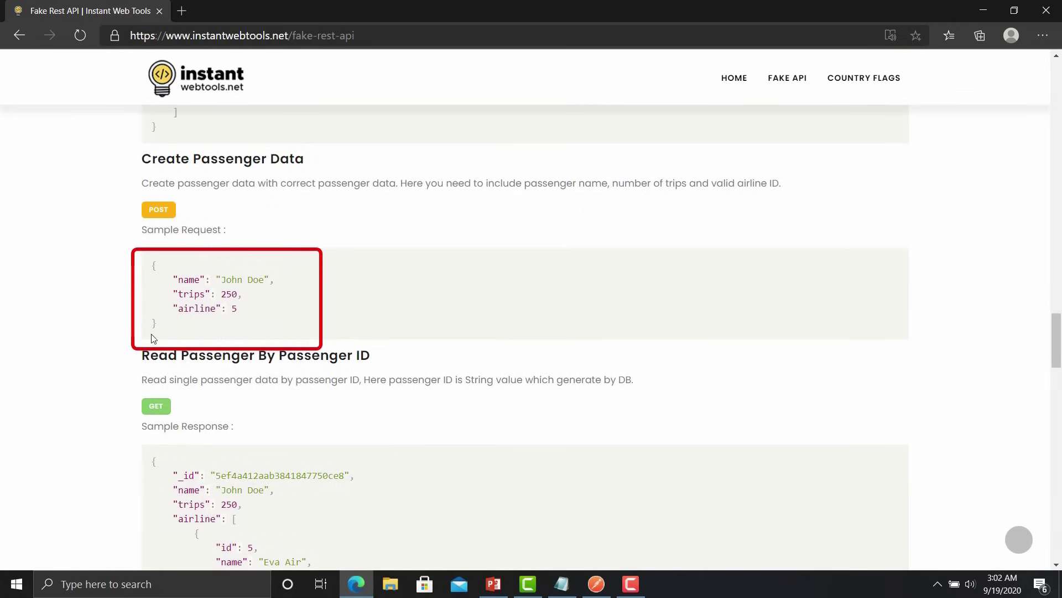
pyautogui.moveTo(170, 337); pyautogui.dragTo(154, 264)
pyautogui.hotkey('ctrl', 'c')
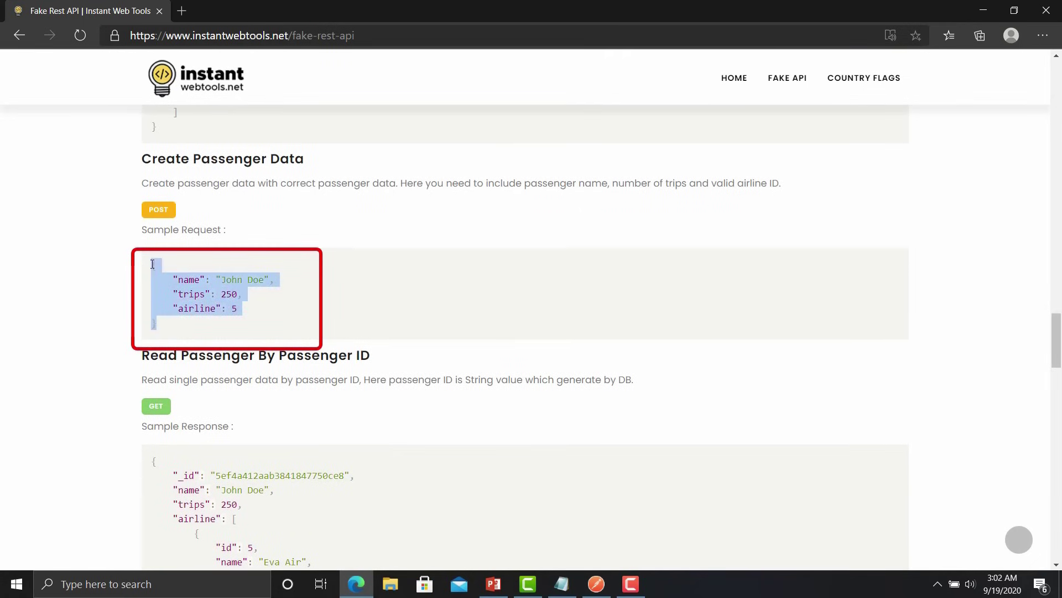
pyautogui.click(596, 584)
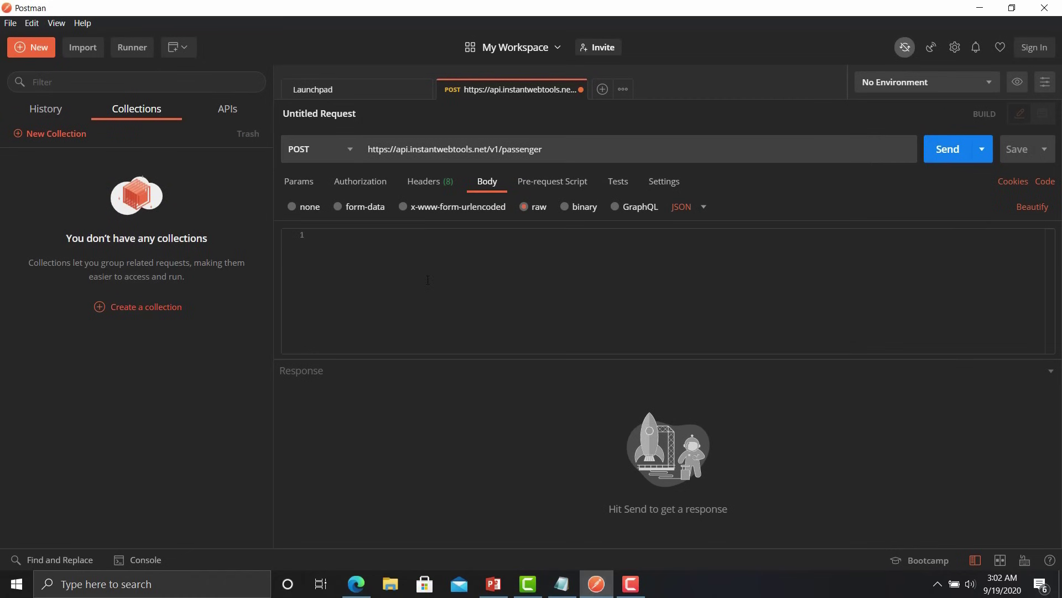
pyautogui.hotkey('ctrl', 'v')
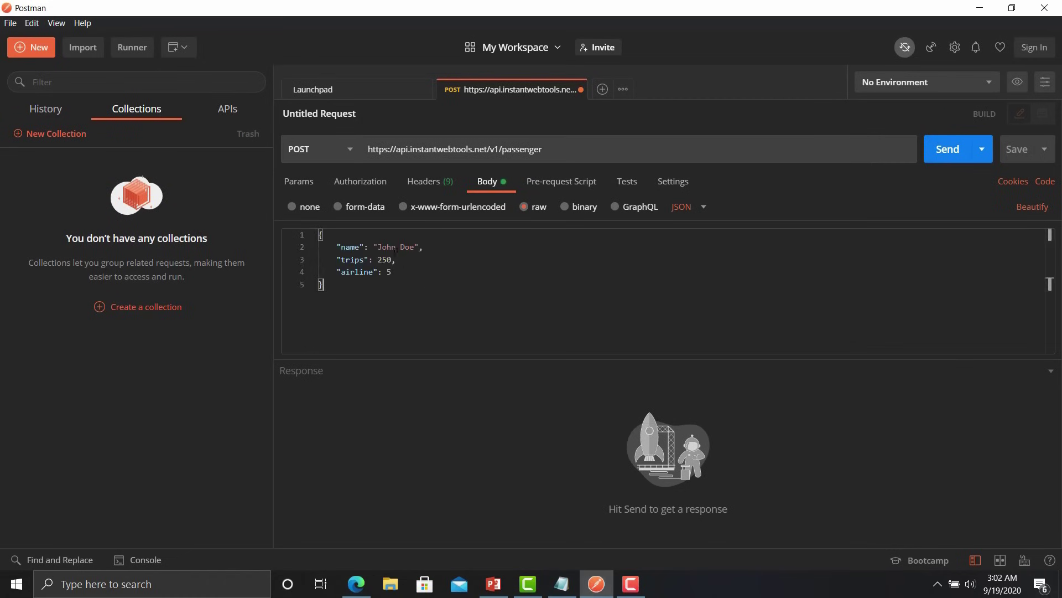
# Replace the passenger's name value in the JSON body with "testing funda"
pyautogui.moveTo(377, 247); pyautogui.dragTo(414, 246)
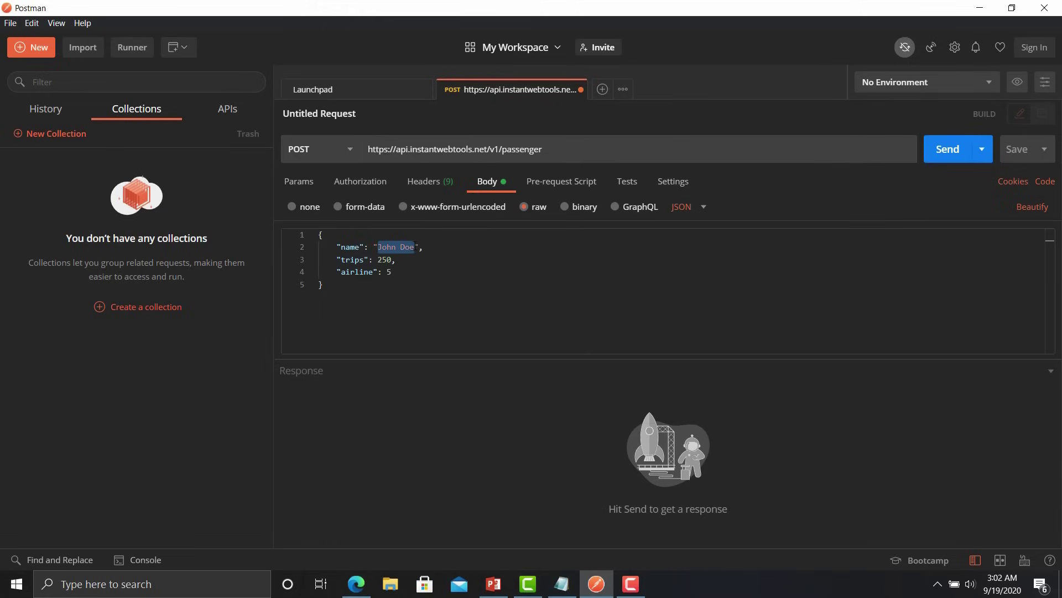
pyautogui.press('BackSpace')
pyautogui.write('tes')
pyautogui.write('ting fu')
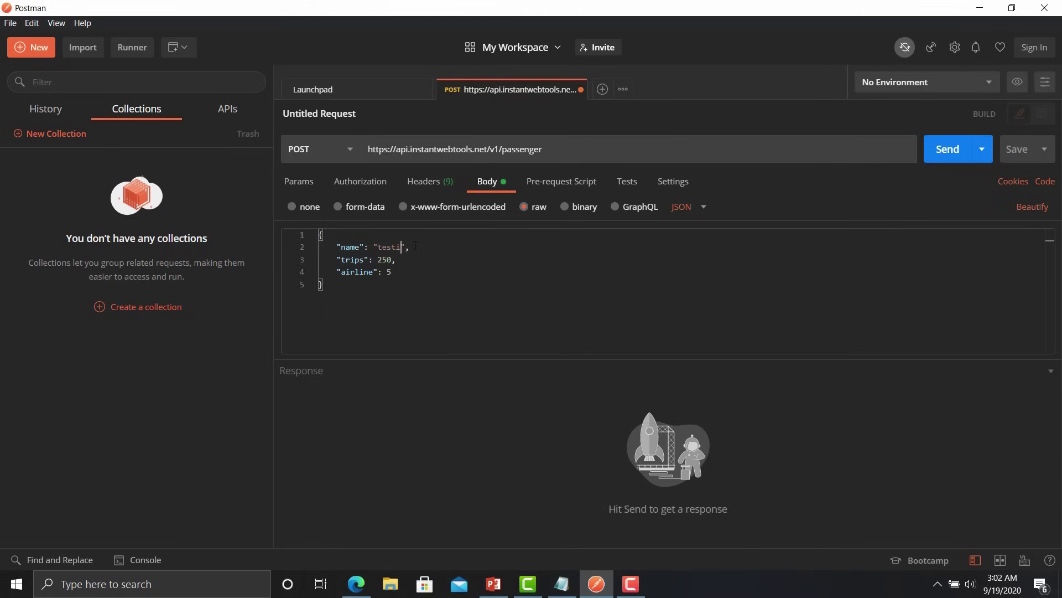
pyautogui.write('nda')
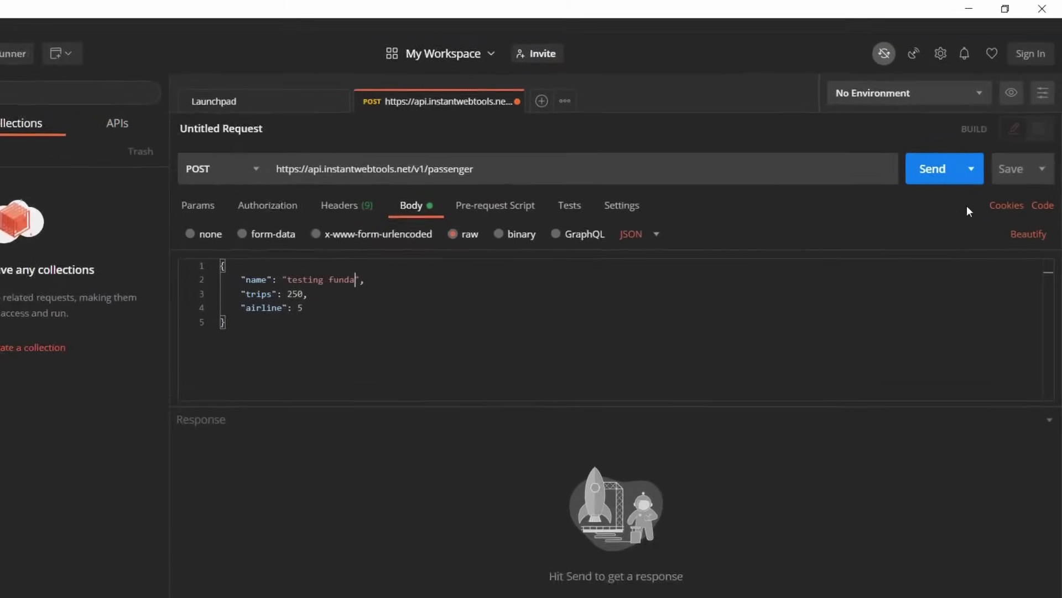
# Send the POST request that creates the passenger and look through the JSON response
pyautogui.click(918, 190)
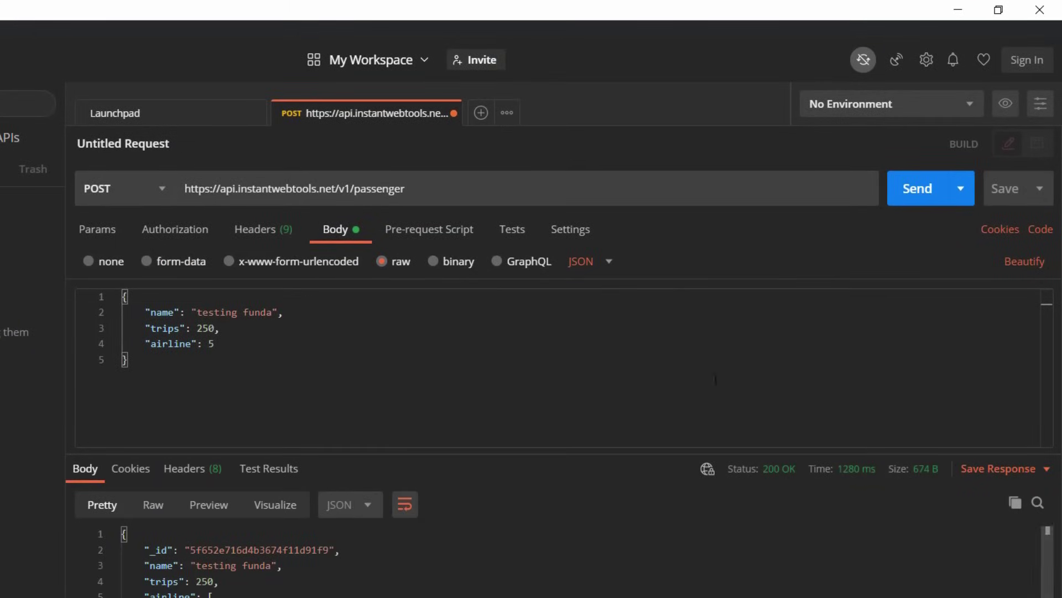
pyautogui.scroll(-1, 496, 535)
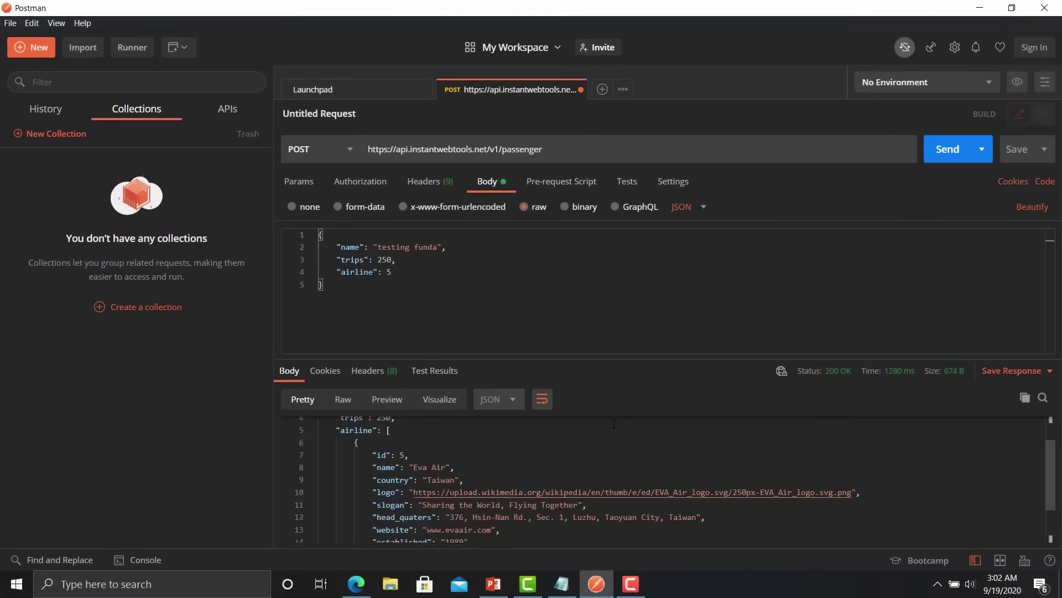
pyautogui.scroll(1, 614, 424)
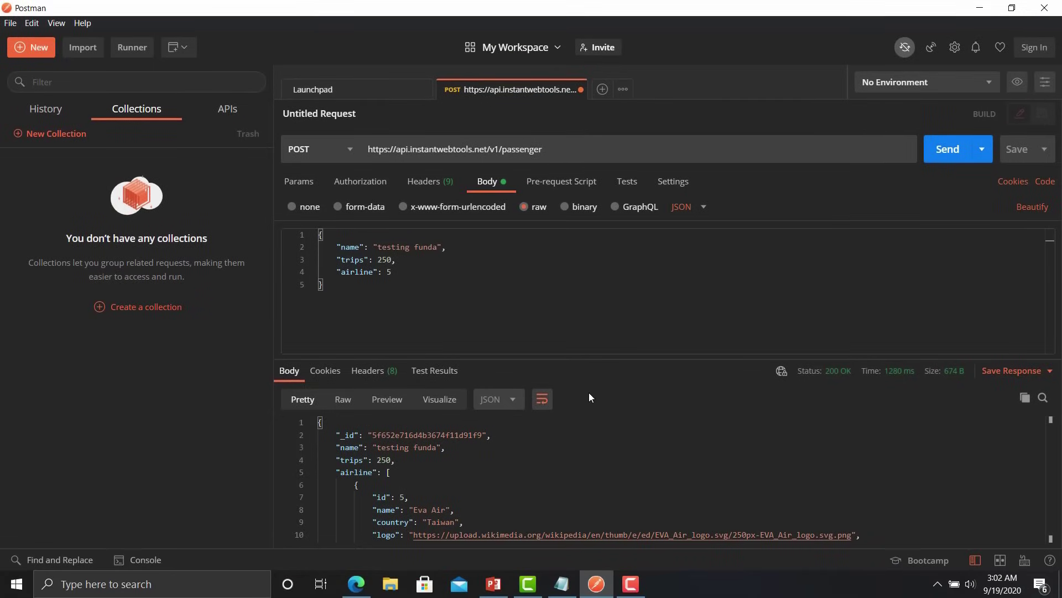
pyautogui.click(653, 324)
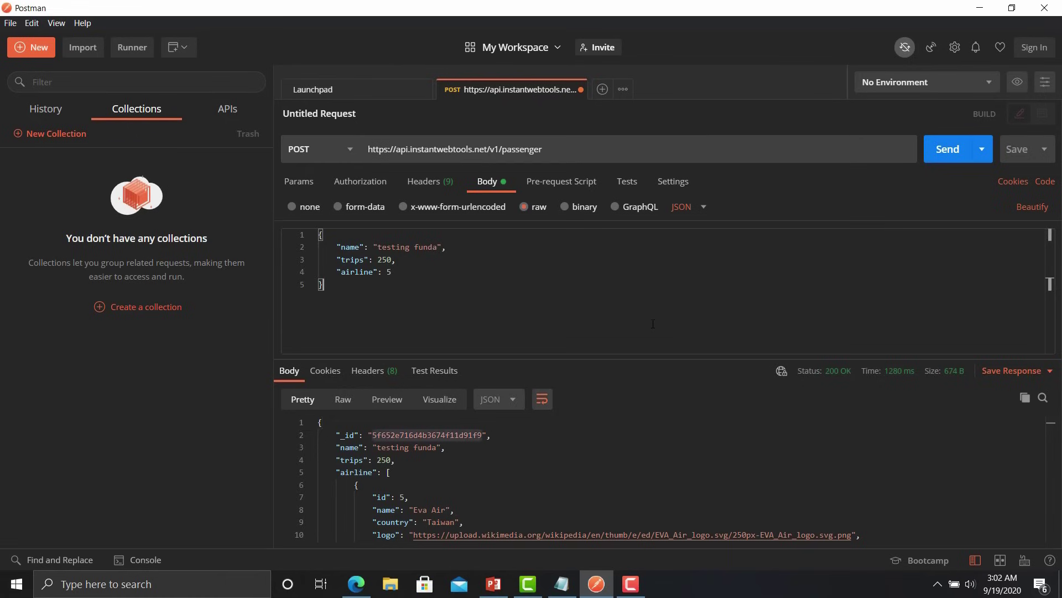
# Copy the new passenger's _id value from the response into the second line of the fake API note in Notepad, and return to Postman
pyautogui.click(437, 428)
pyautogui.doubleClick(438, 435)
pyautogui.hotkey('ctrl', 'c')
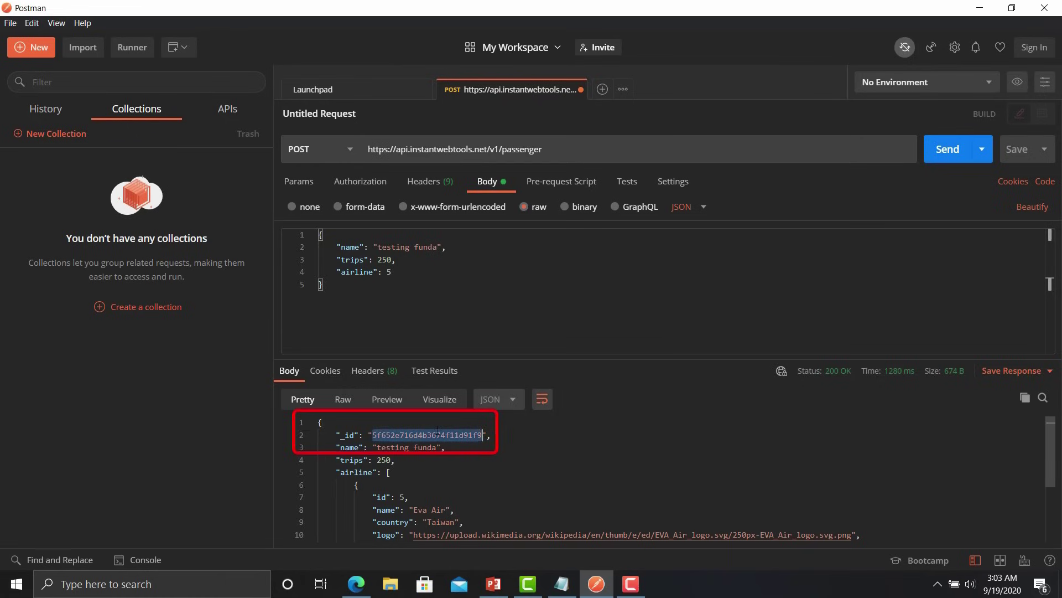
pyautogui.click(561, 583)
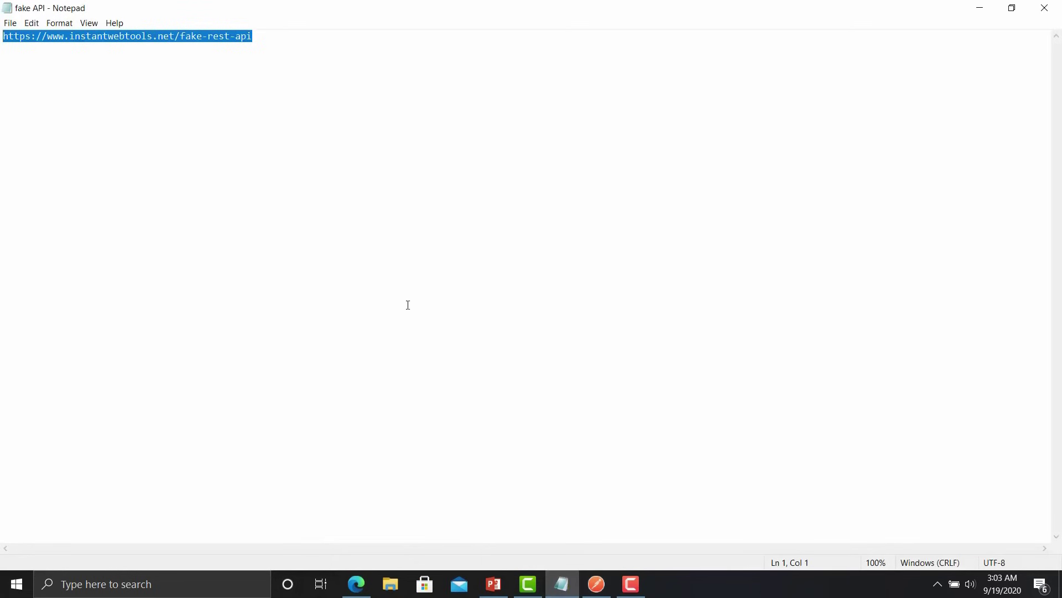
pyautogui.click(384, 221)
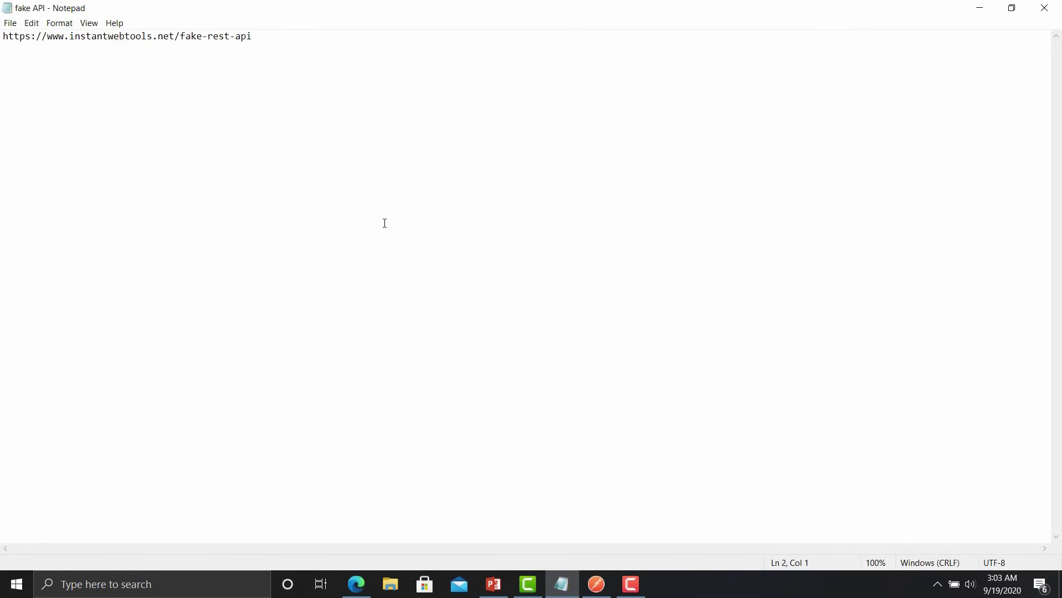
pyautogui.hotkey('ctrl', 'v')
pyautogui.hotkey('alt', 'Tab')
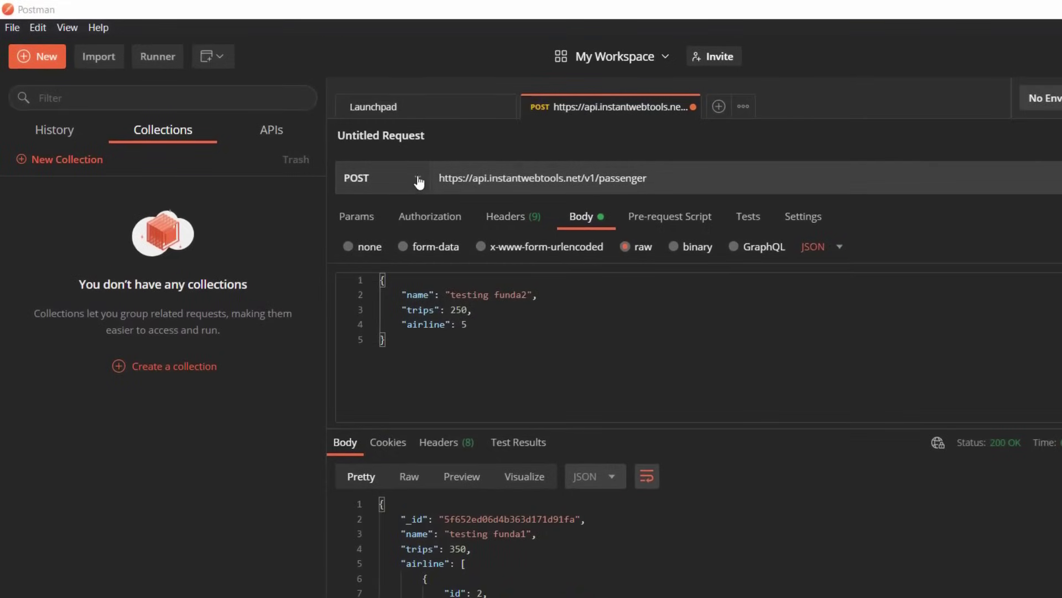
# Change the request method to PUT and append a slash and the passenger ID saved in Notepad to the request URL
pyautogui.click(419, 180)
pyautogui.click(388, 260)
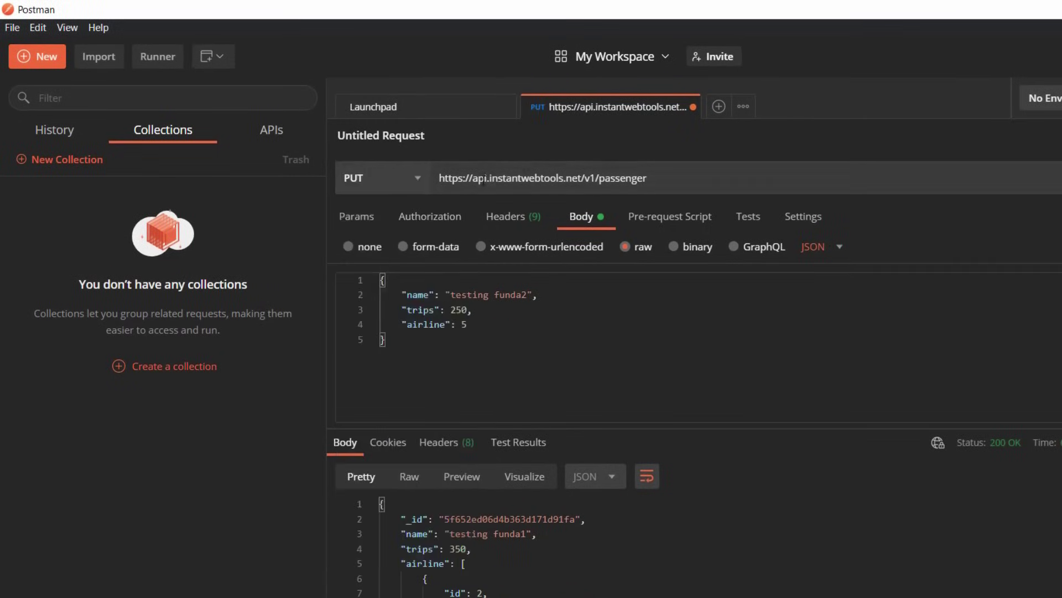
pyautogui.click(655, 178)
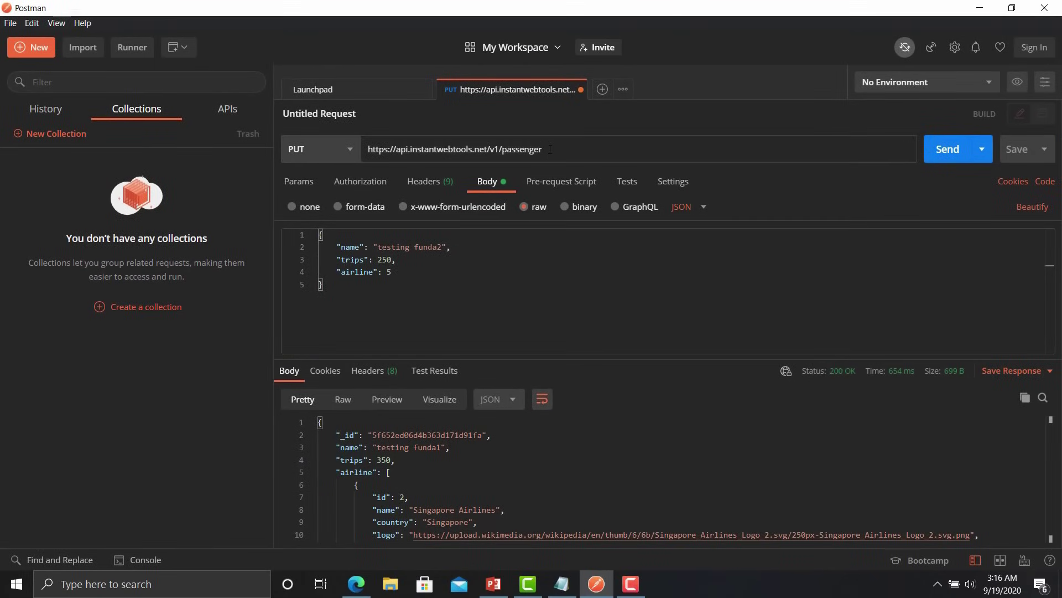
pyautogui.write('/')
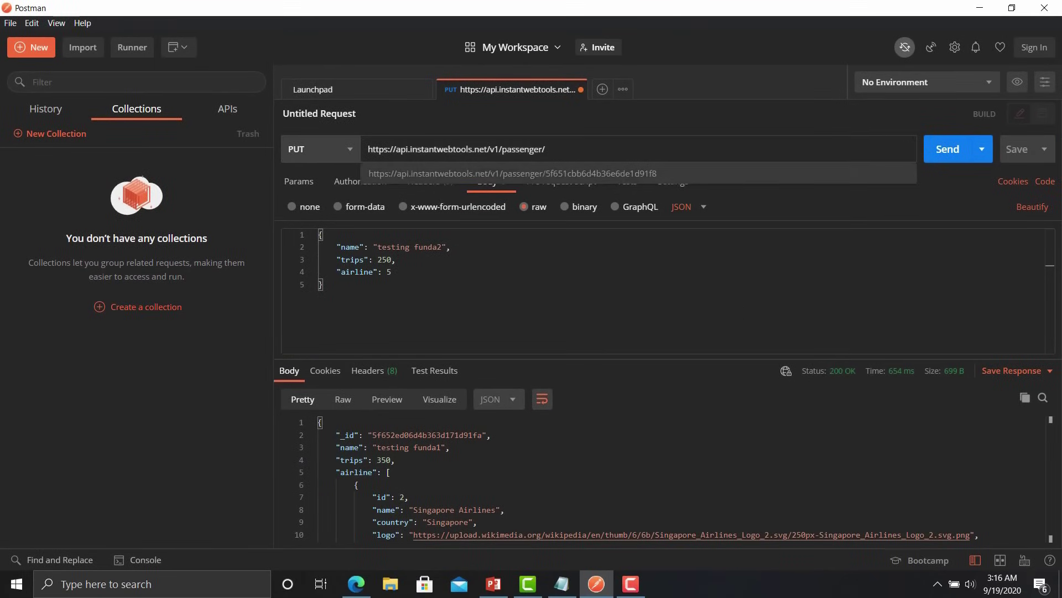
pyautogui.click(562, 591)
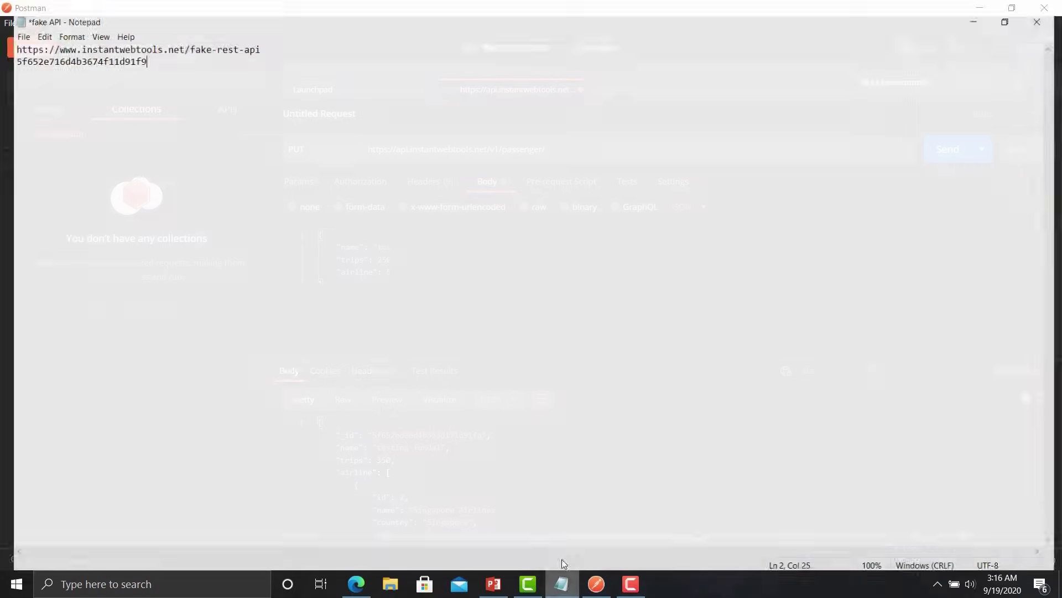
pyautogui.doubleClick(64, 49)
pyautogui.hotkey('ctrl', 'c')
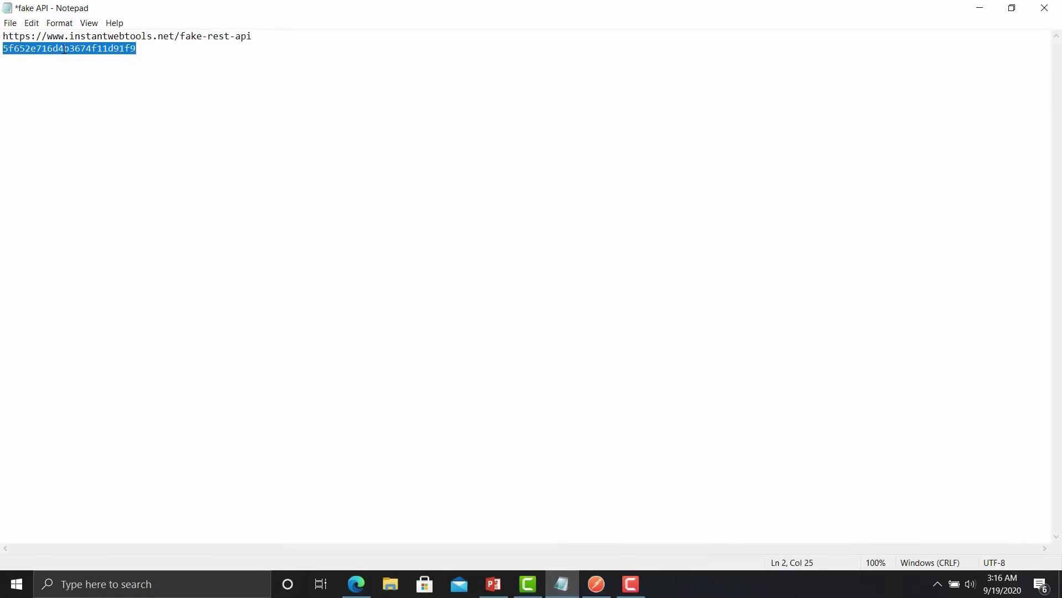
pyautogui.click(597, 583)
pyautogui.hotkey('ctrl', 'v')
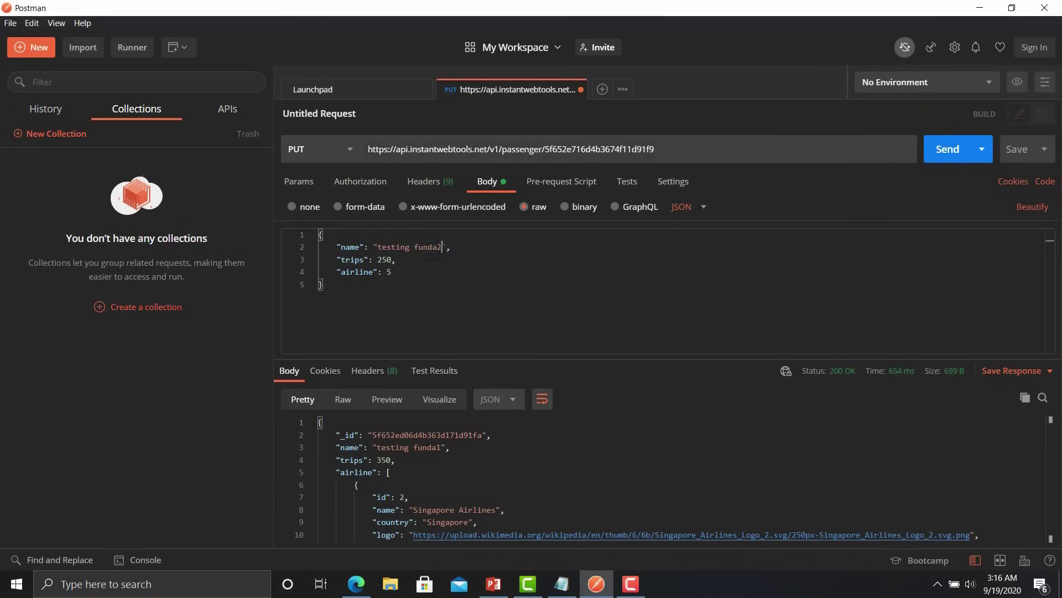
# Set name to "testing funda3", trips to 251 and airline to 2 in the JSON body, and send the PUT request
pyautogui.doubleClick(442, 247)
pyautogui.write('funda3')
pyautogui.press('Left')
pyautogui.press('Left')
pyautogui.press('BackSpace')
pyautogui.write('1')
pyautogui.press('Down')
pyautogui.press('BackSpace')
pyautogui.write('2')
pyautogui.click(947, 148)
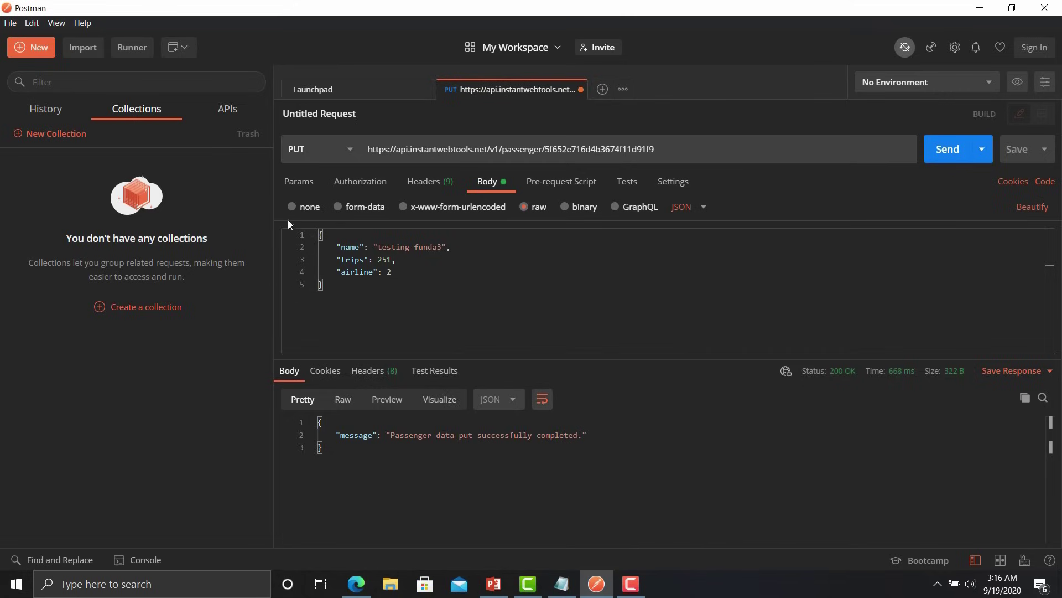
# Send a GET request without a body to the same passenger URL and check the airline id in the response
pyautogui.click(349, 149)
pyautogui.click(331, 178)
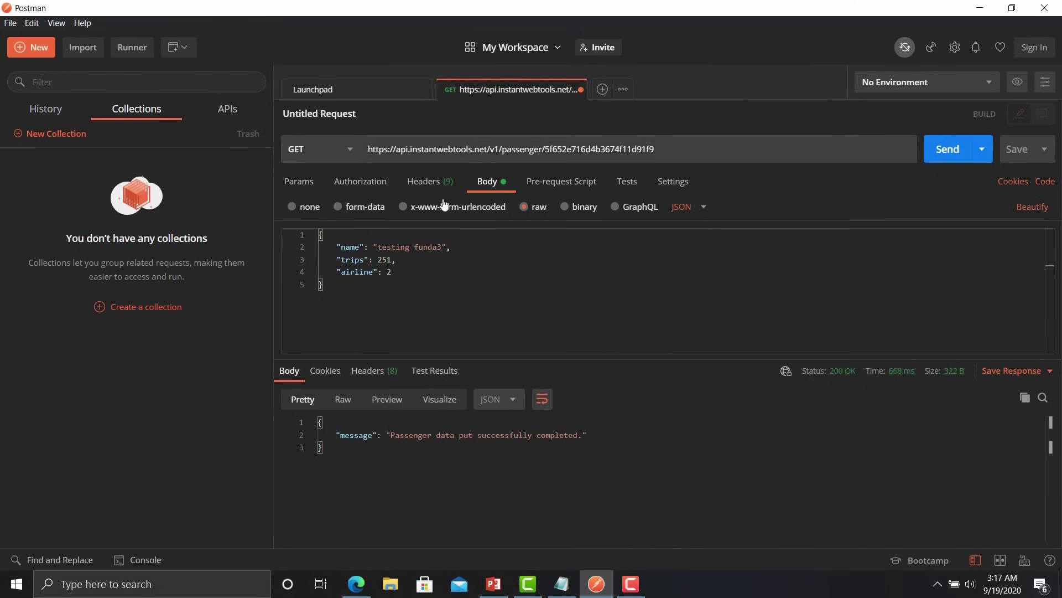
pyautogui.click(292, 206)
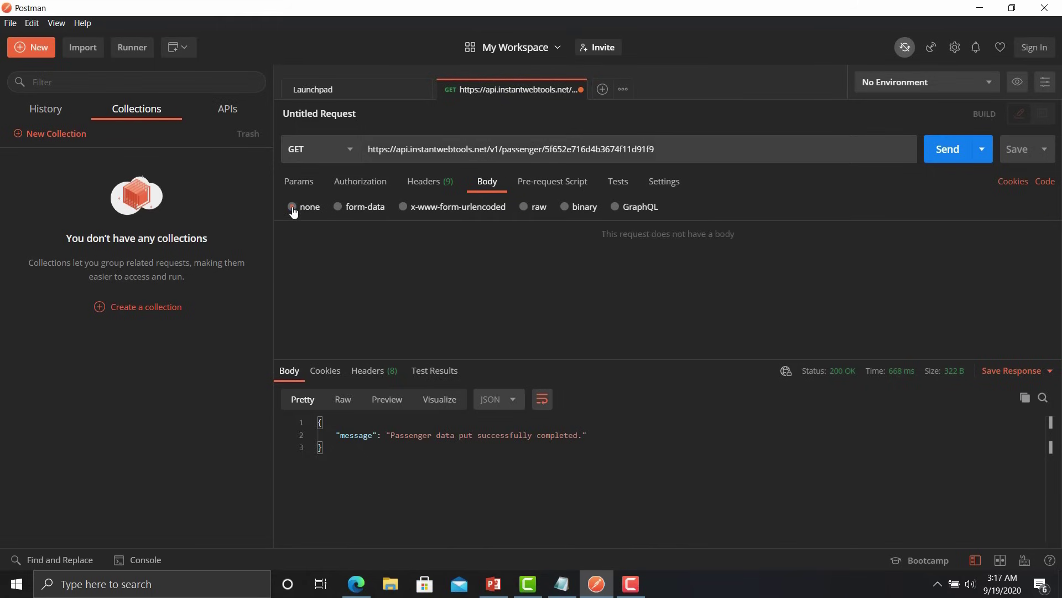
pyautogui.click(940, 157)
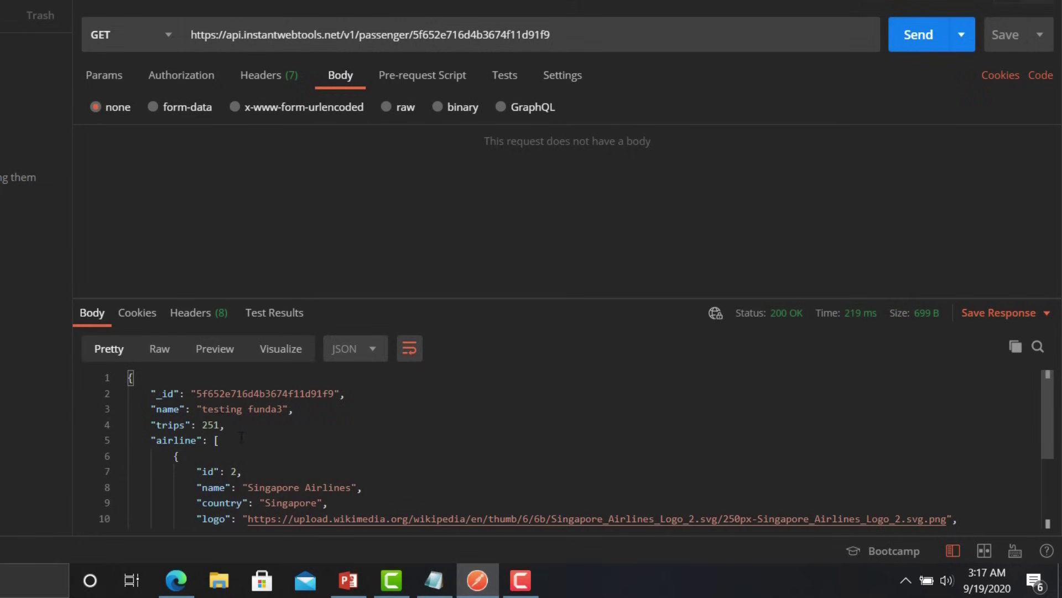
pyautogui.moveTo(258, 471); pyautogui.dragTo(198, 472)
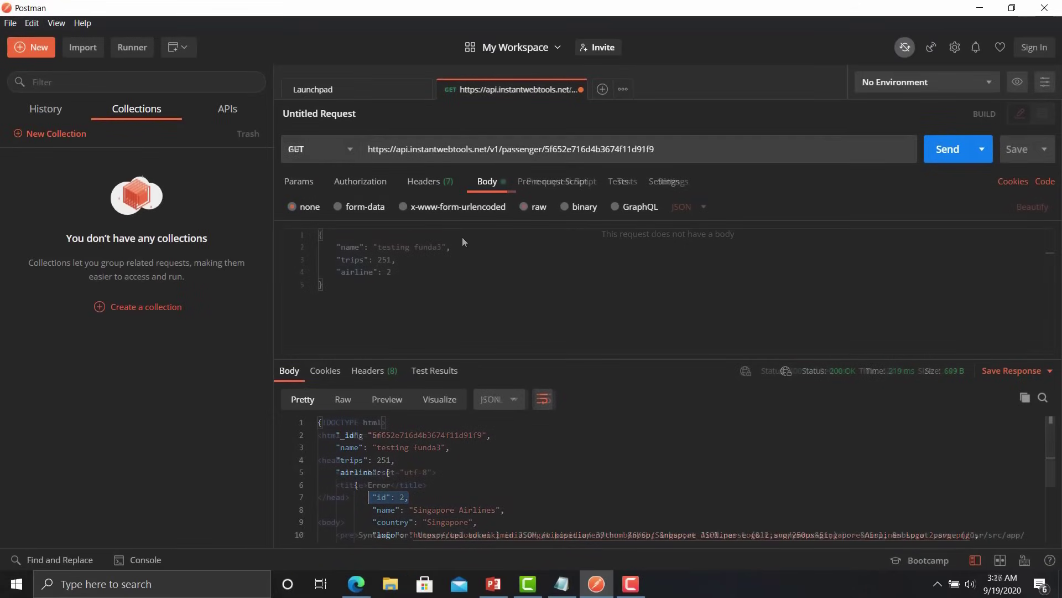
# Change the request method to PATCH and delete the trips and airline fields and the comma after the name from the JSON body
pyautogui.click(346, 158)
pyautogui.click(316, 241)
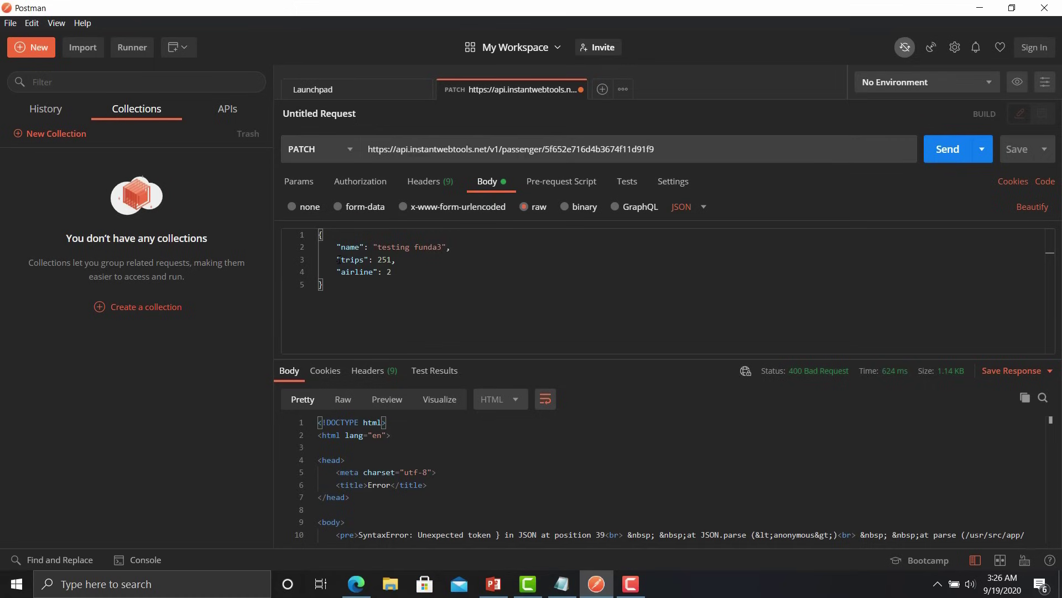
pyautogui.moveTo(401, 269); pyautogui.dragTo(339, 264)
pyautogui.press('BackSpace')
pyautogui.click(464, 245)
pyautogui.press('BackSpace')
# Set the name in the JSON body to "testing funda4" and send the PATCH request
pyautogui.press('Left')
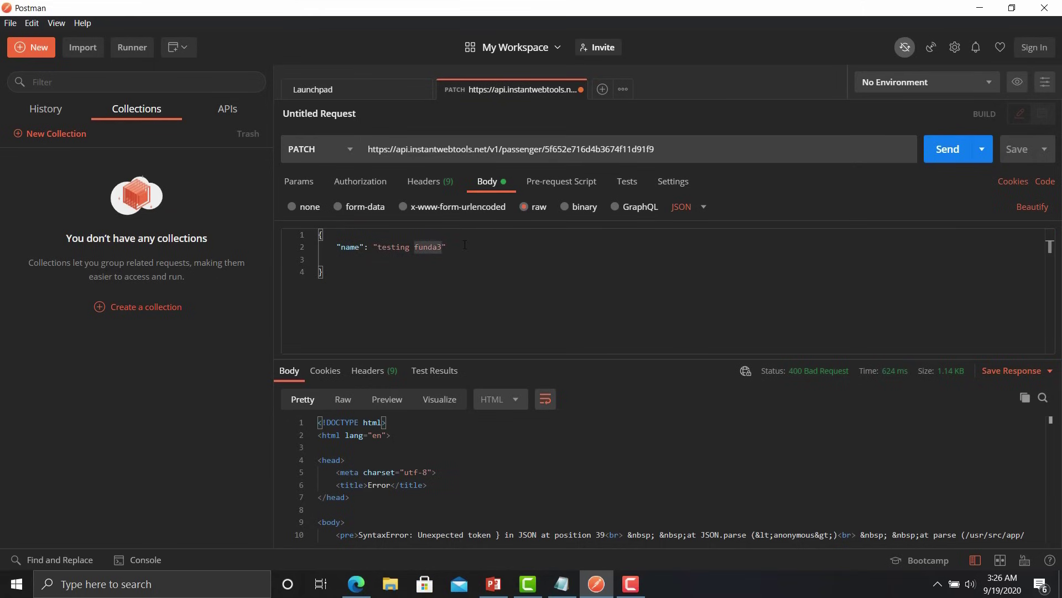
pyautogui.press('BackSpace')
pyautogui.write('4')
pyautogui.click(941, 159)
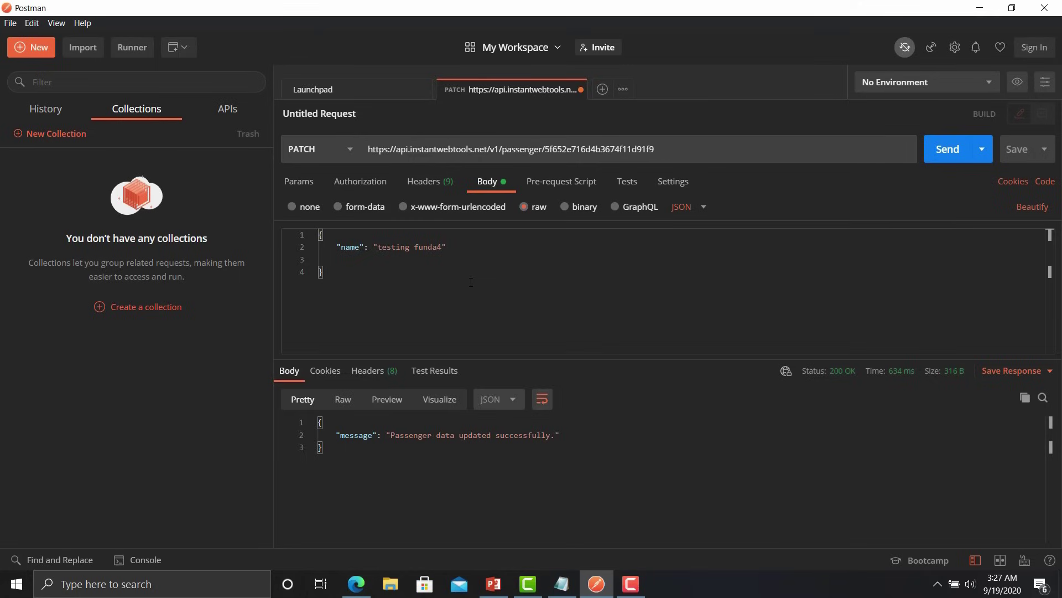
# Retrieve the patched passenger with a GET request that has no body, and check the name in the response
pyautogui.click(348, 150)
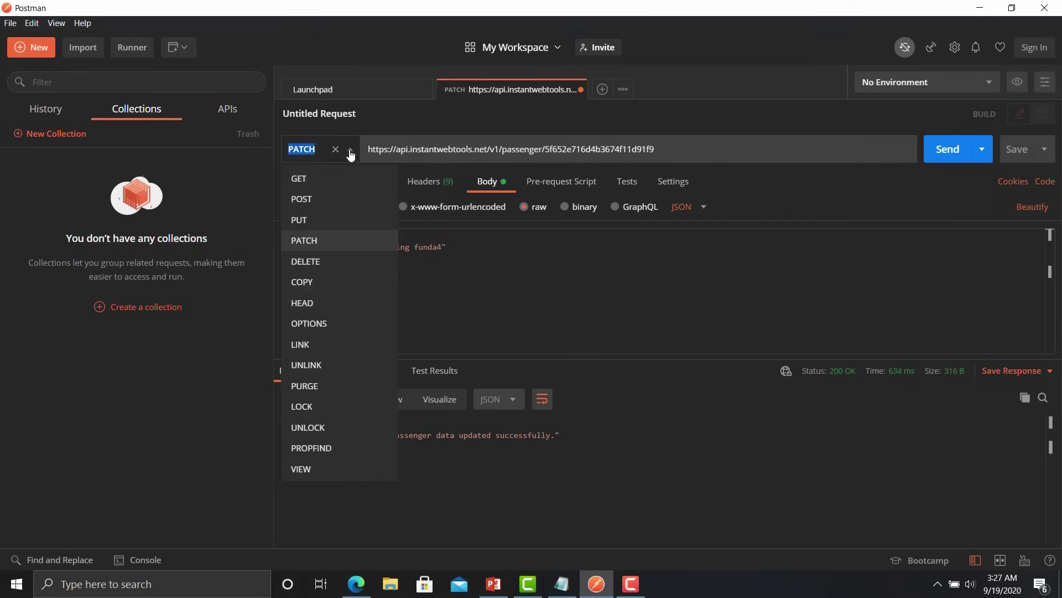
pyautogui.click(326, 182)
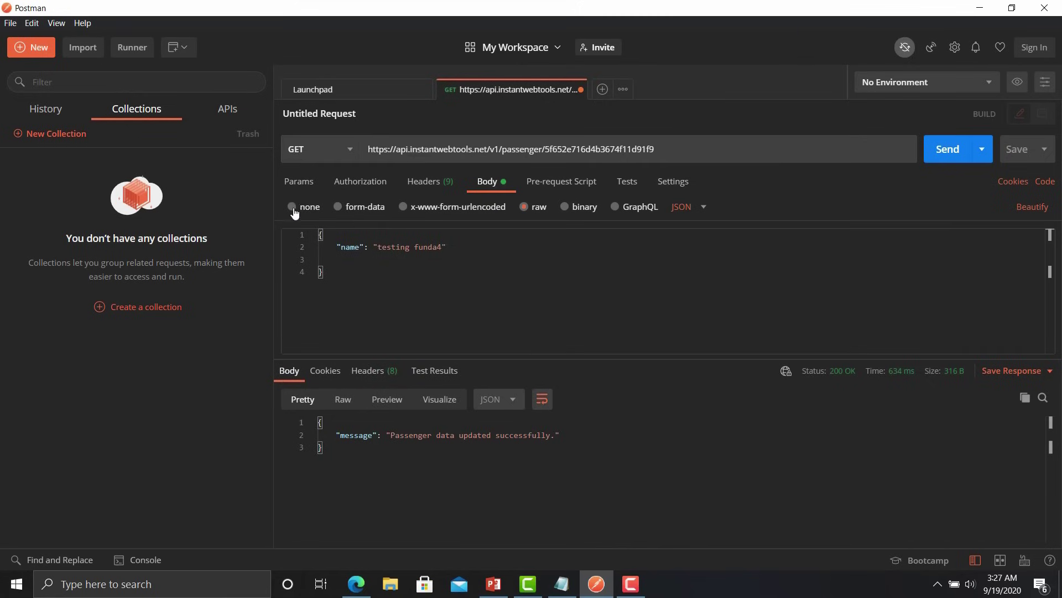
pyautogui.click(292, 207)
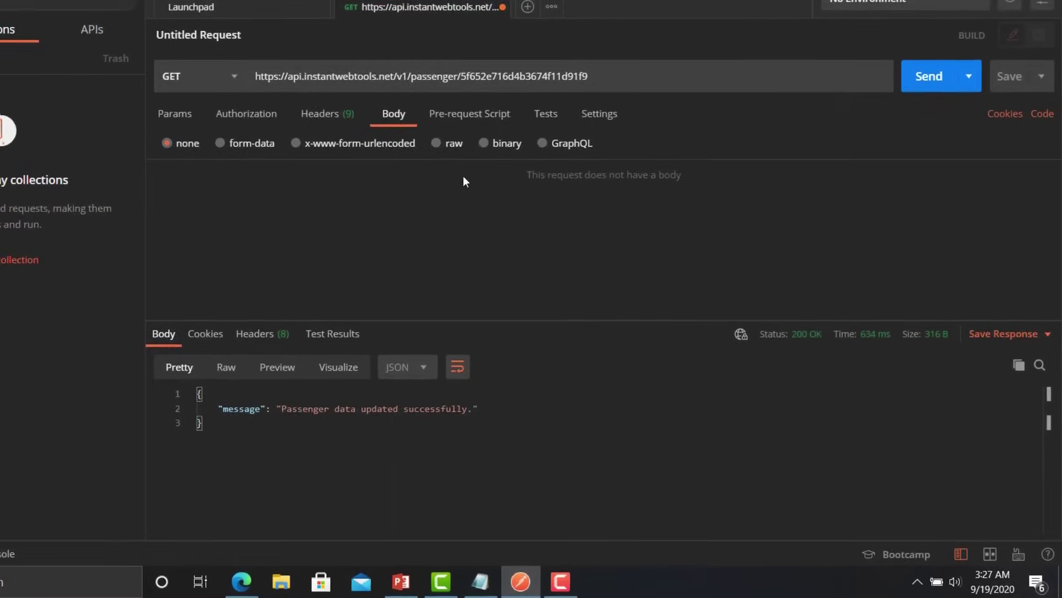
pyautogui.click(928, 71)
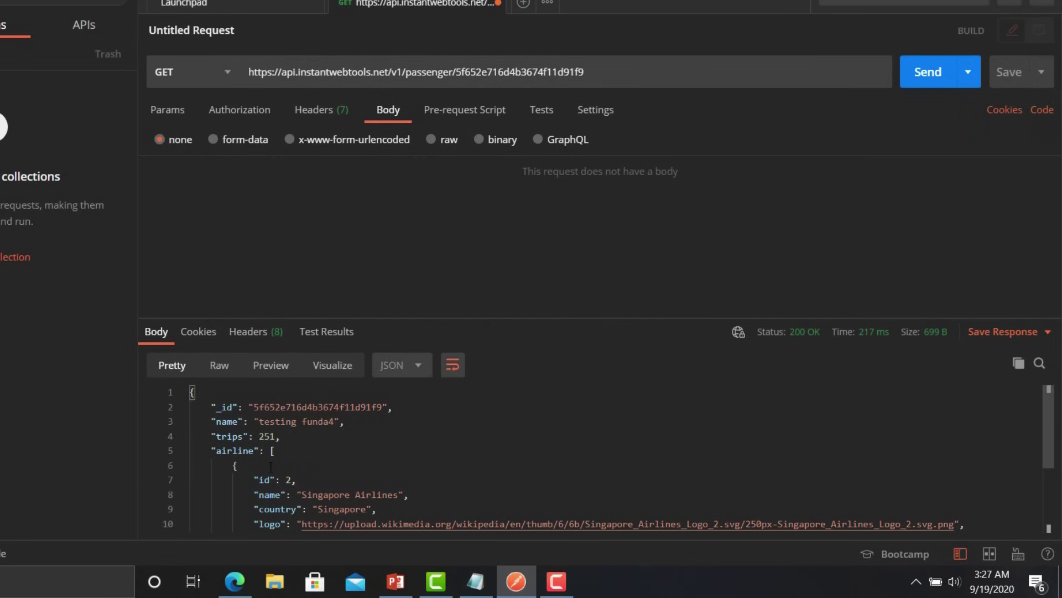
pyautogui.moveTo(359, 423); pyautogui.dragTo(211, 422)
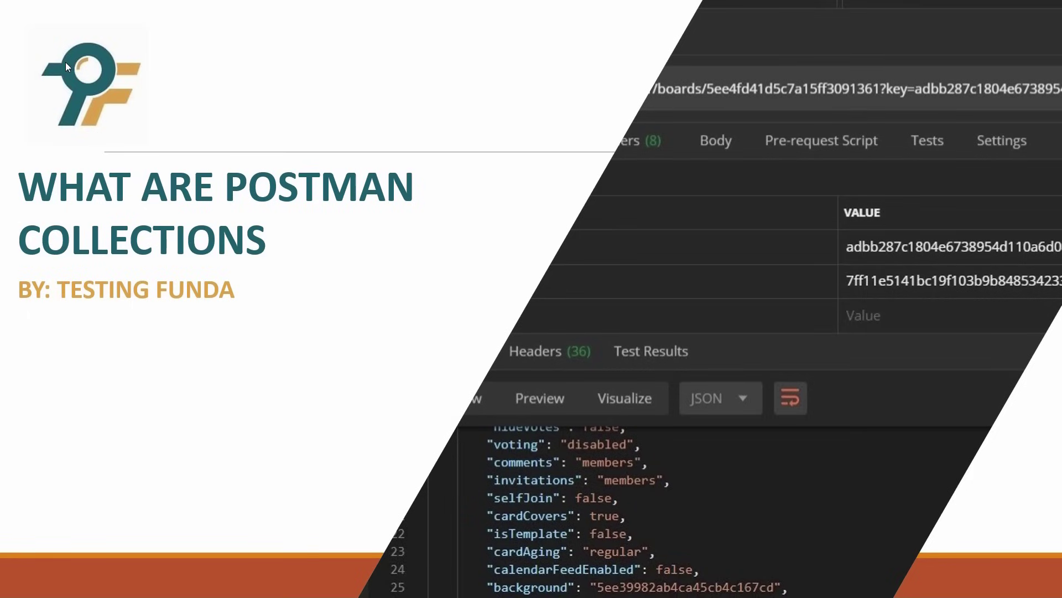
pyautogui.press('Right')
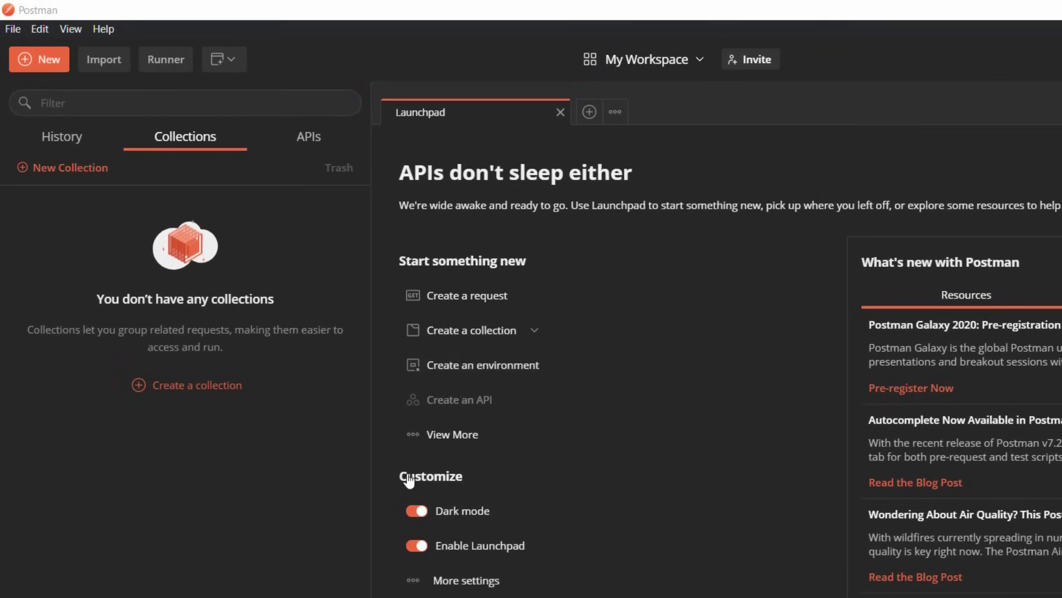
pyautogui.click(472, 339)
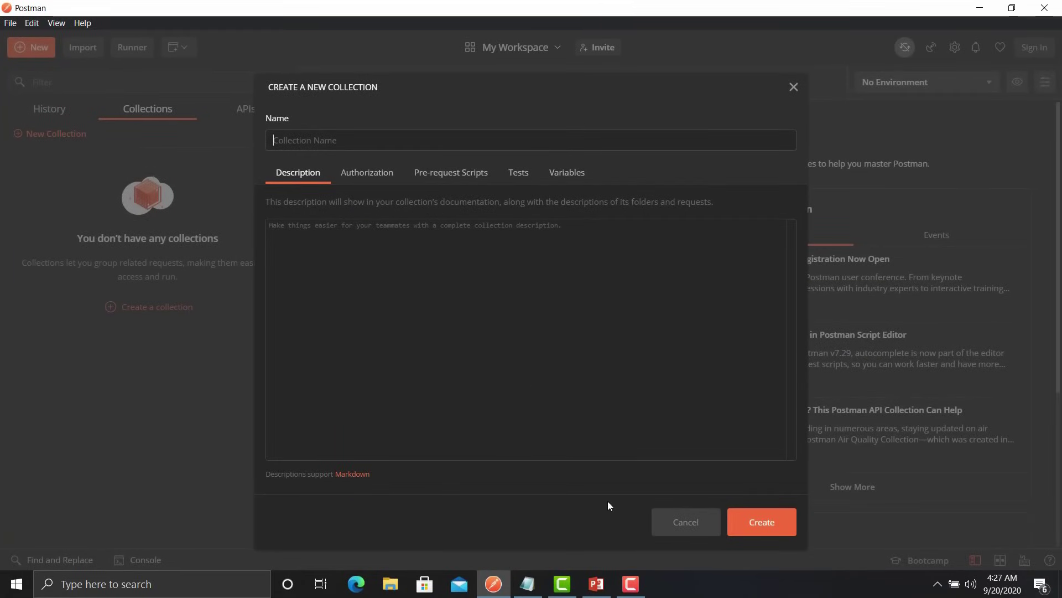
pyautogui.click(669, 523)
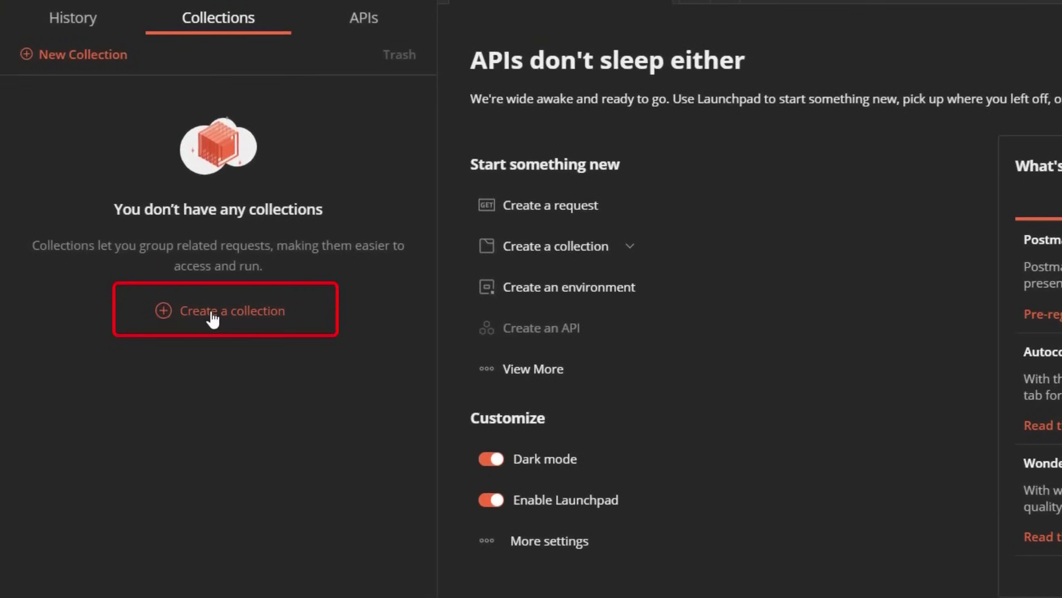
pyautogui.click(212, 314)
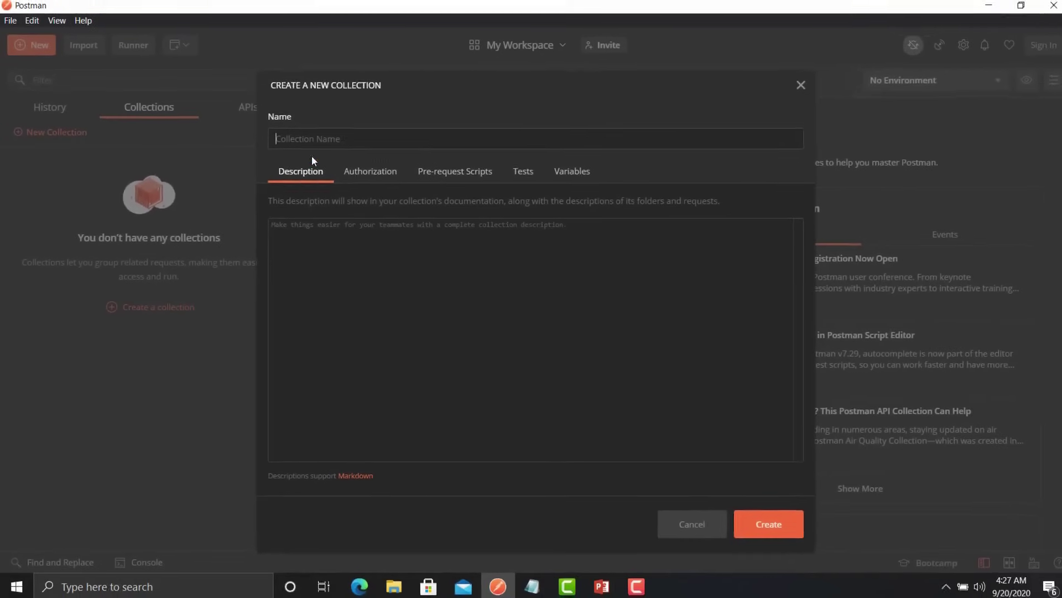
pyautogui.click(686, 523)
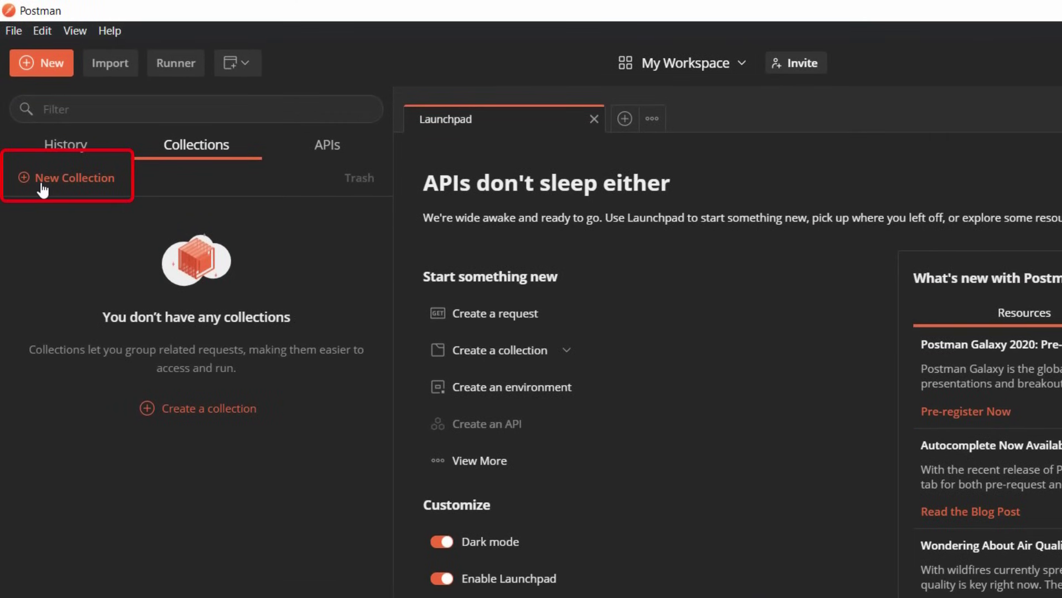
pyautogui.click(37, 178)
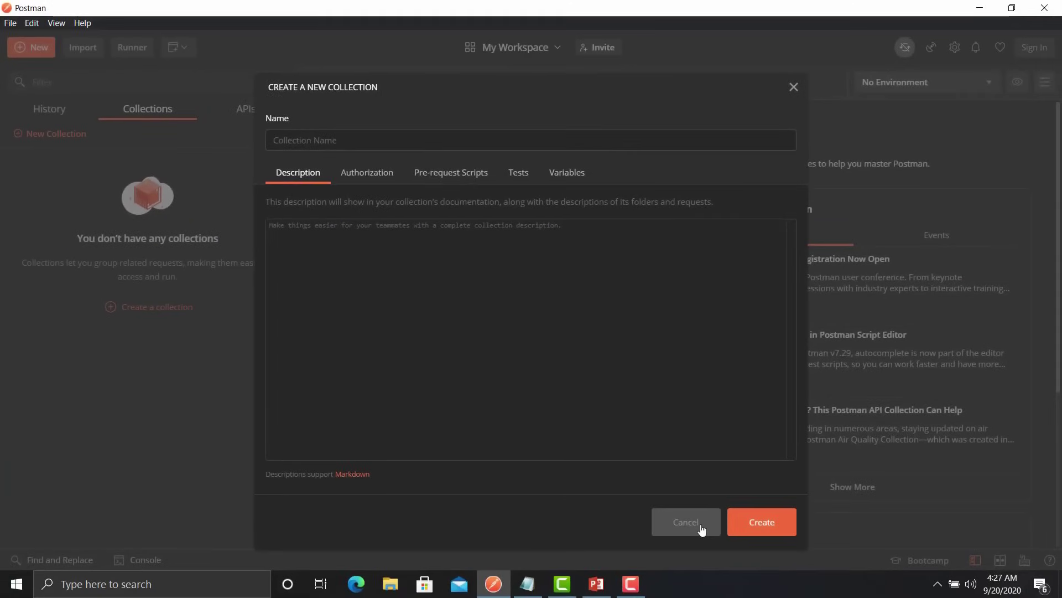
pyautogui.click(701, 529)
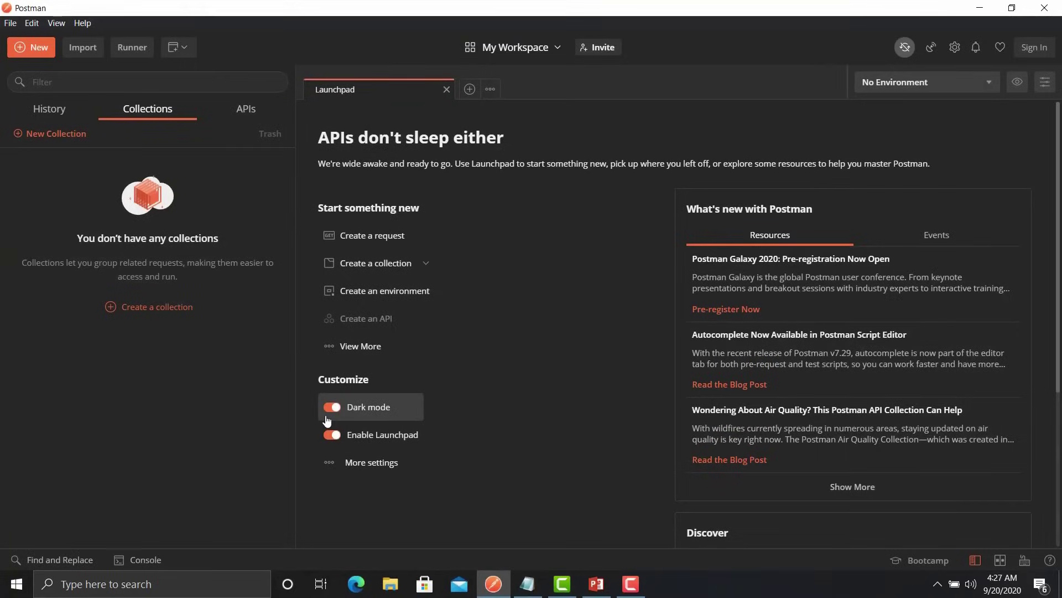
pyautogui.click(35, 54)
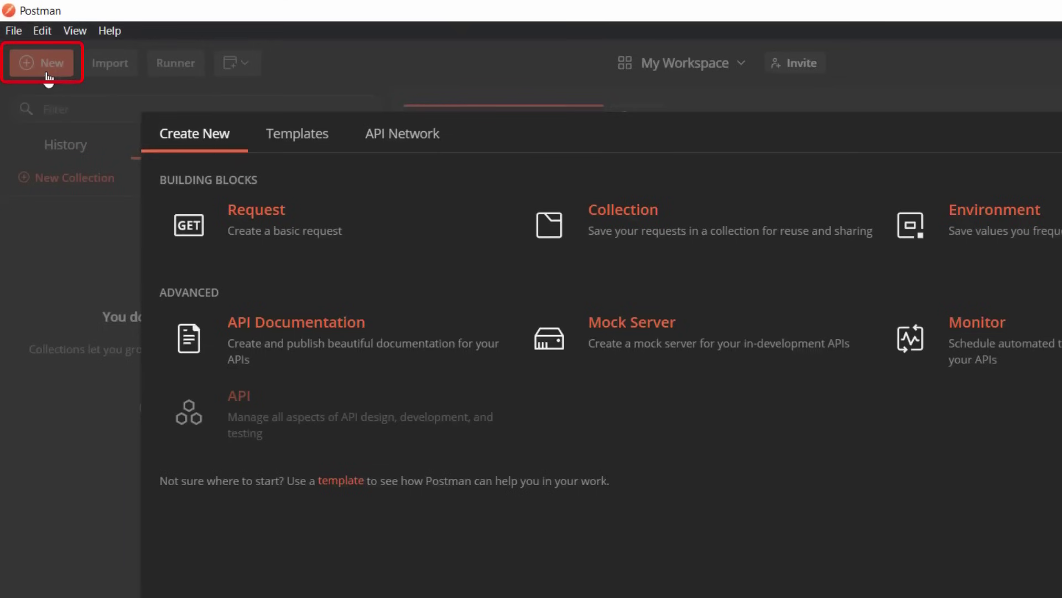
pyautogui.click(584, 228)
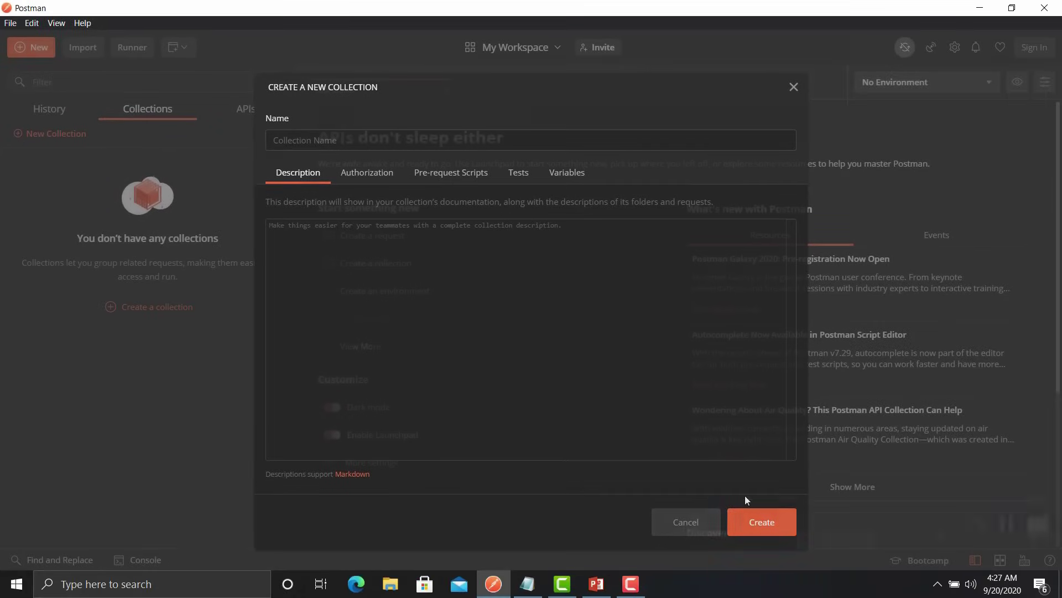
pyautogui.click(686, 520)
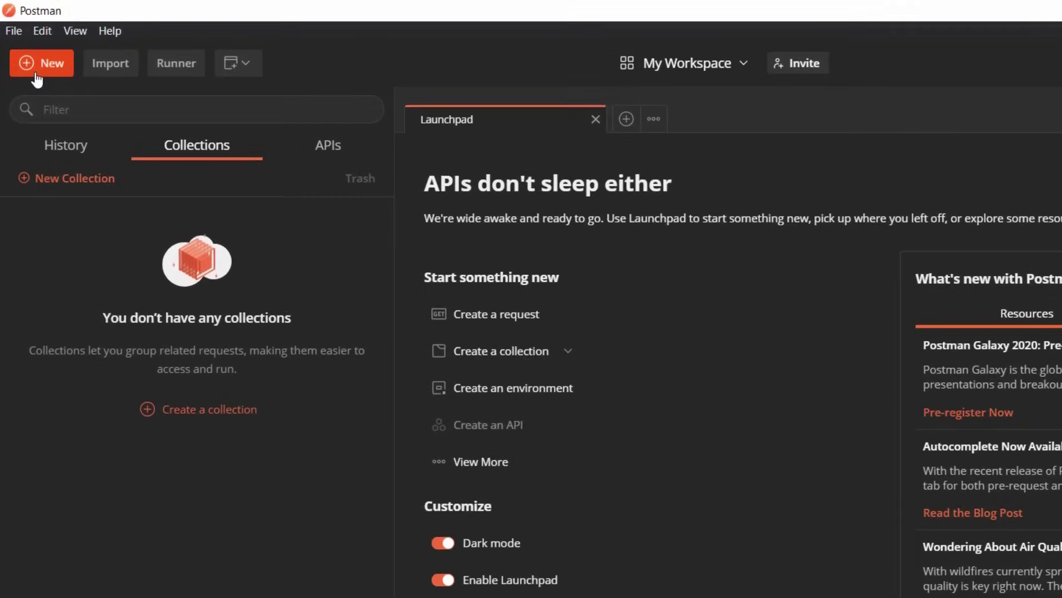
# Create a new basic request and name it "Sample test"
pyautogui.click(38, 72)
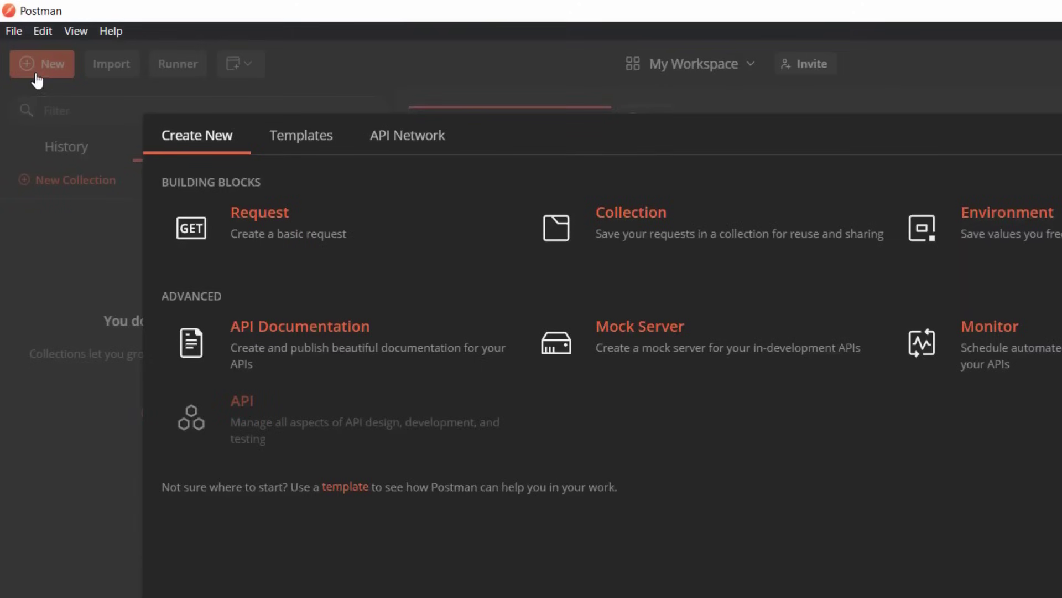
pyautogui.click(238, 224)
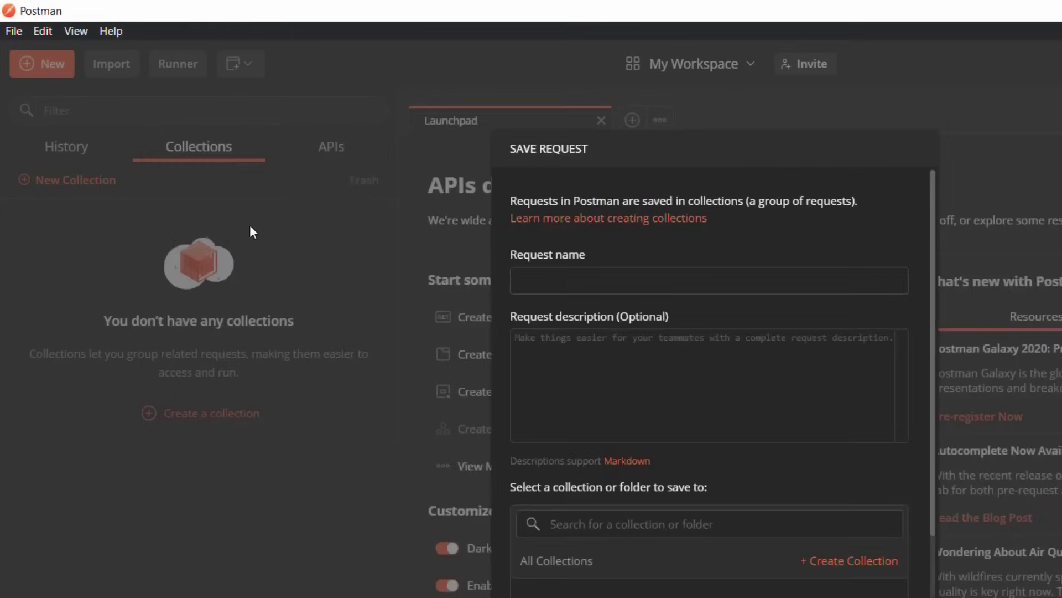
pyautogui.write('dw')
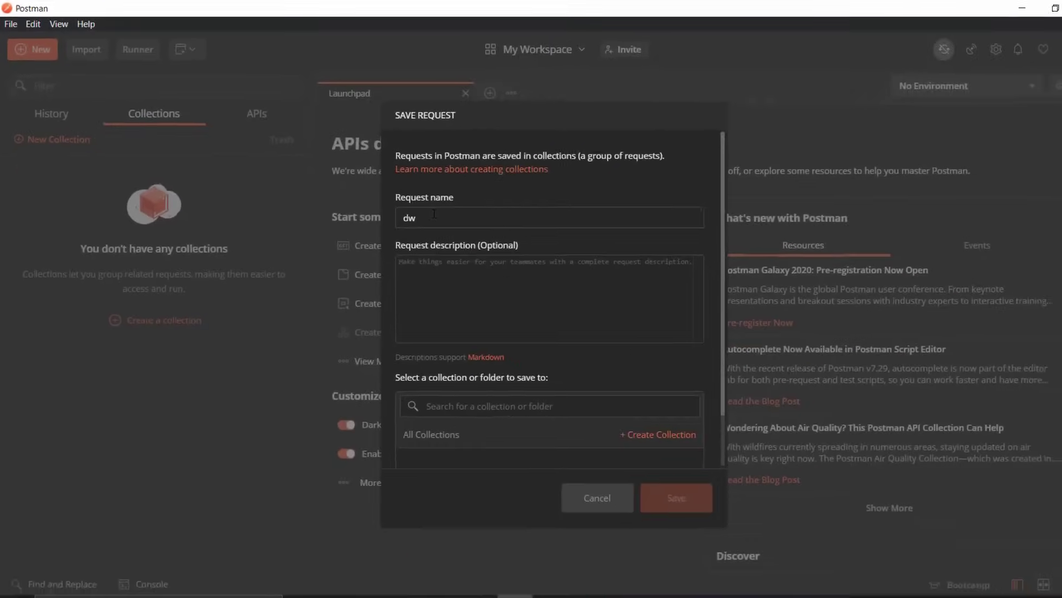
pyautogui.press('BackSpace')
pyautogui.press('BackSpace')
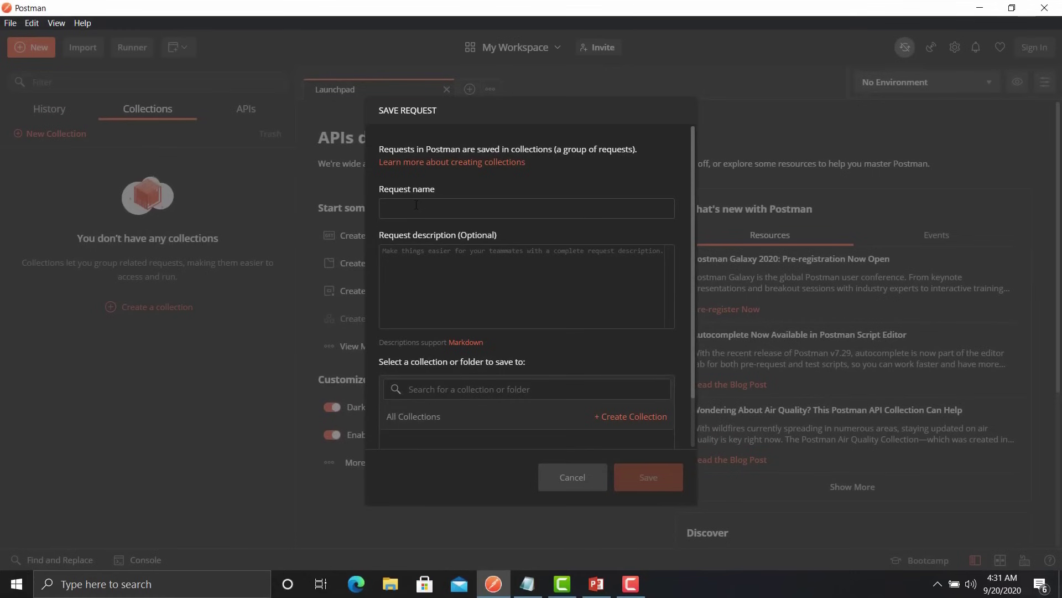
pyautogui.write('Sample test')
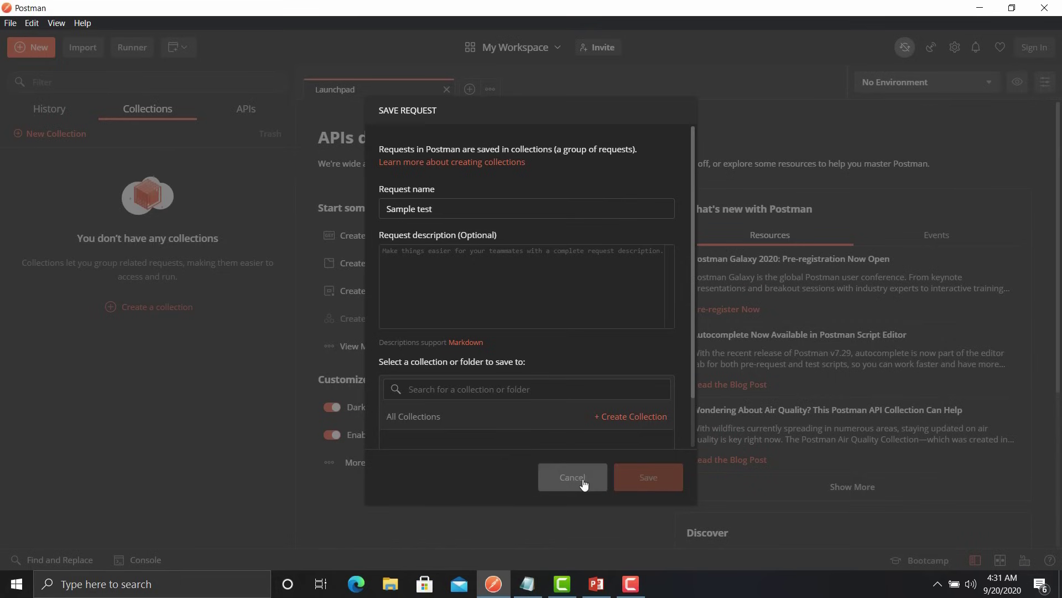
# Create a collection named "Sample collection" for the request, save the request to it and expand the collection
pyautogui.click(627, 417)
pyautogui.scroll(-2, 517, 399)
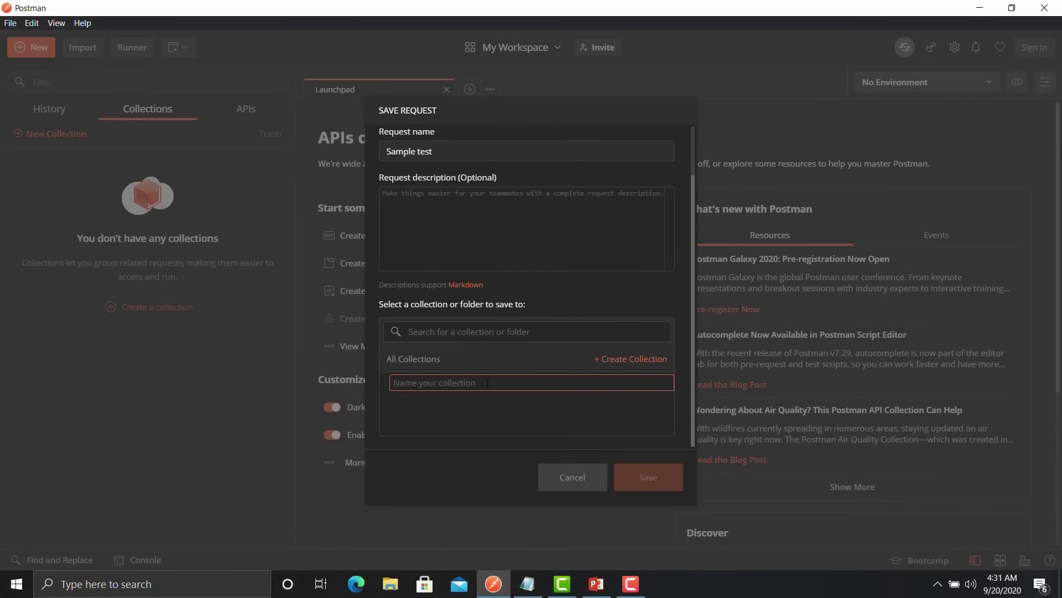
pyautogui.write('Sample')
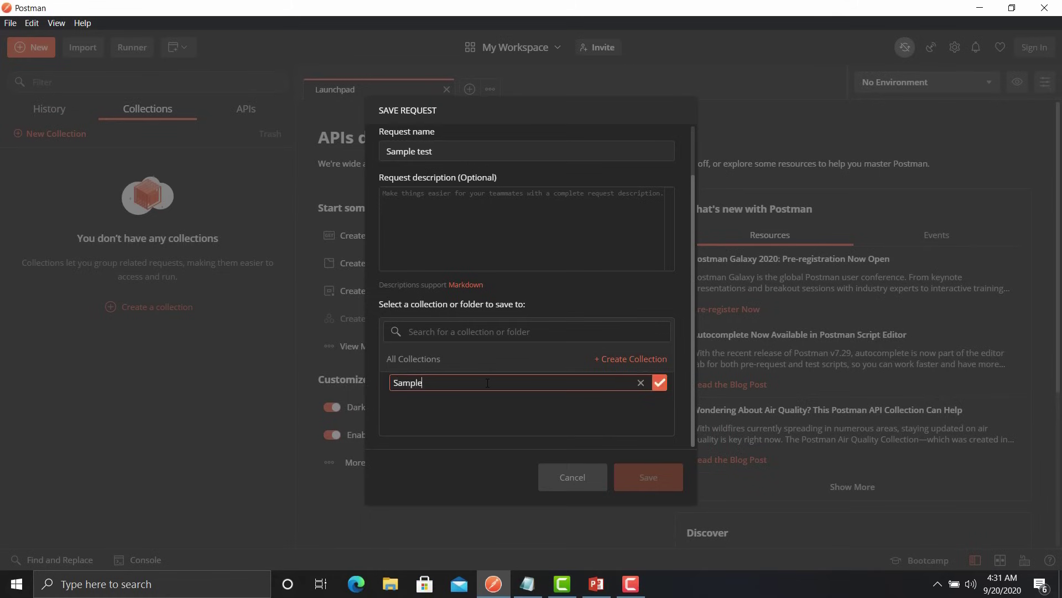
pyautogui.write(' collection')
pyautogui.click(659, 383)
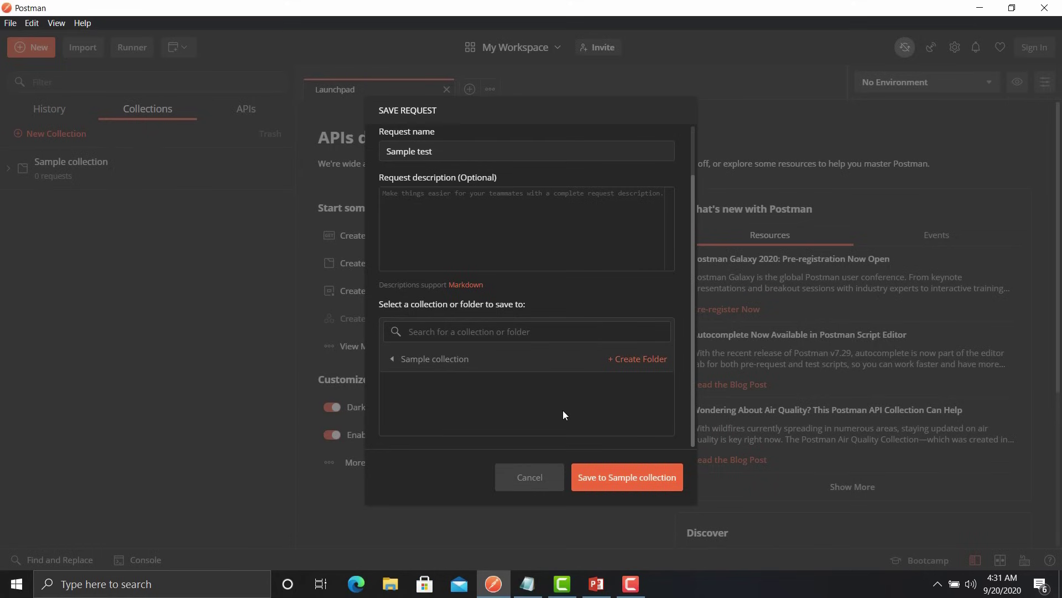
pyautogui.click(614, 480)
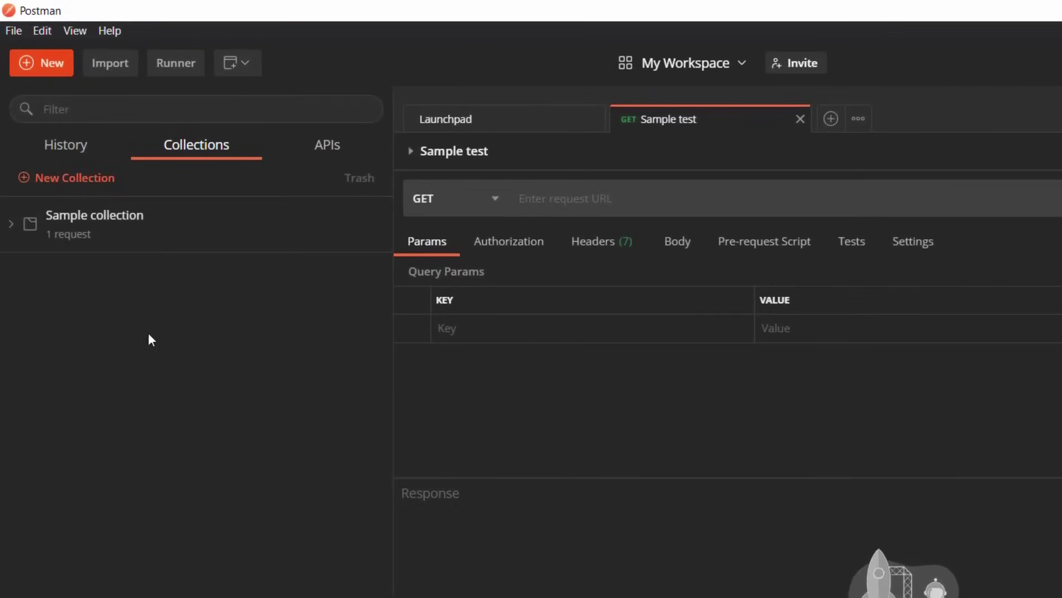
pyautogui.click(13, 228)
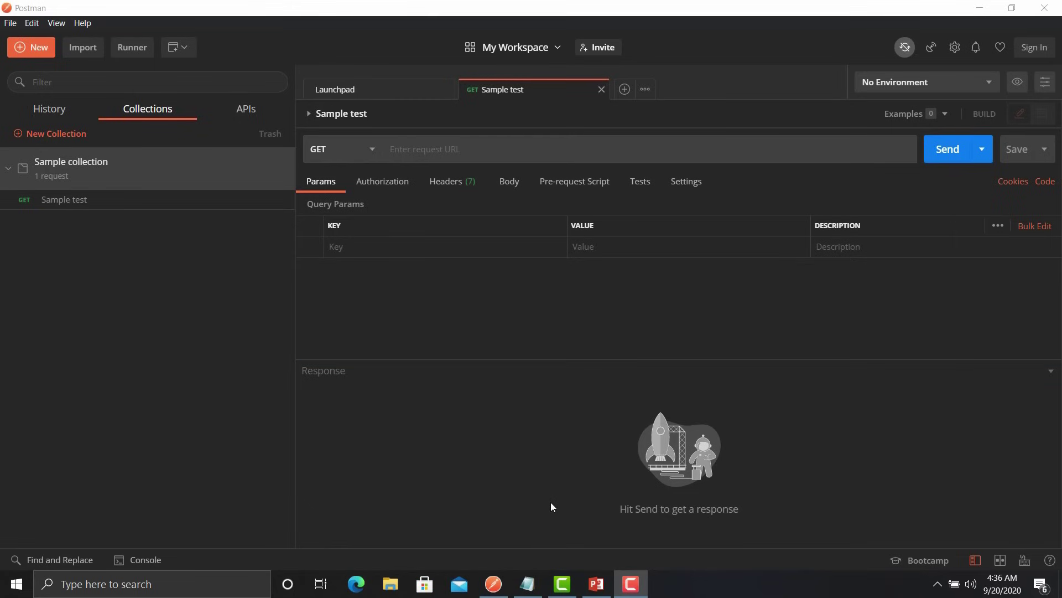
pyautogui.click(533, 586)
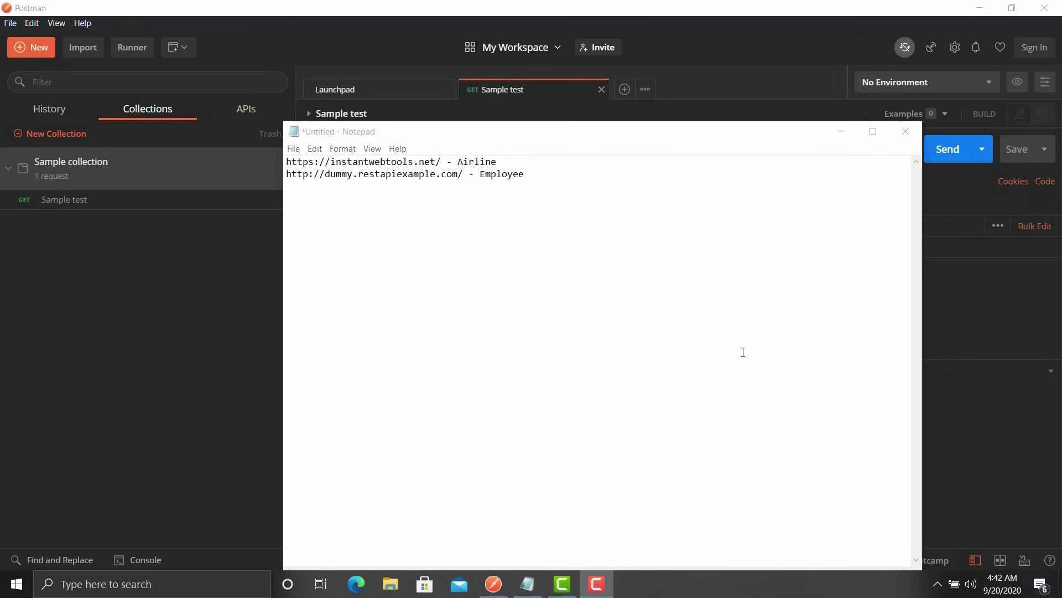
pyautogui.moveTo(464, 174); pyautogui.dragTo(280, 200)
pyautogui.hotkey('ctrl', 'c')
pyautogui.click(357, 585)
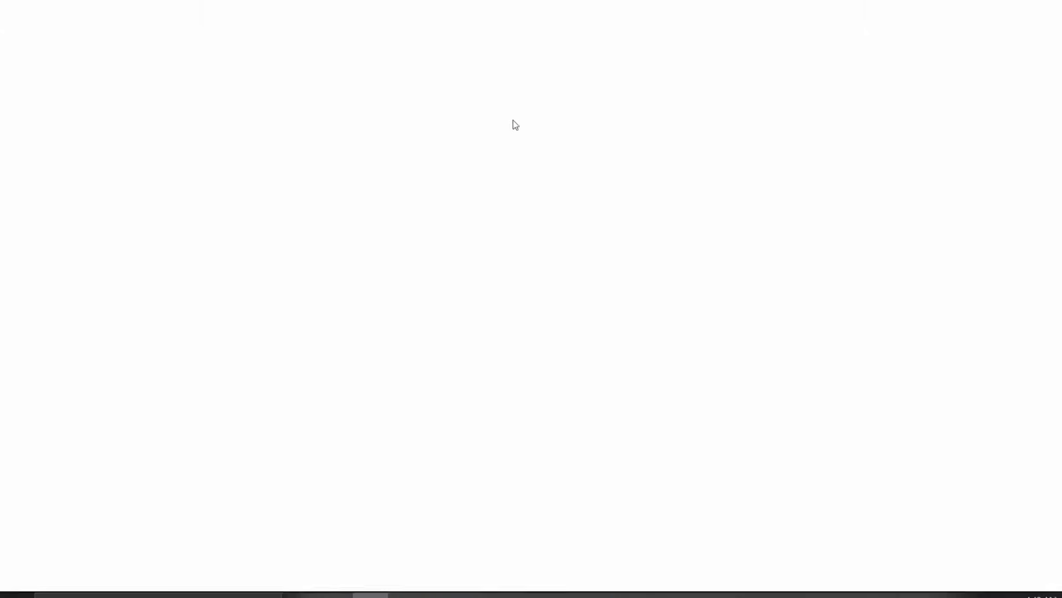
pyautogui.hotkey('ctrl', 'v')
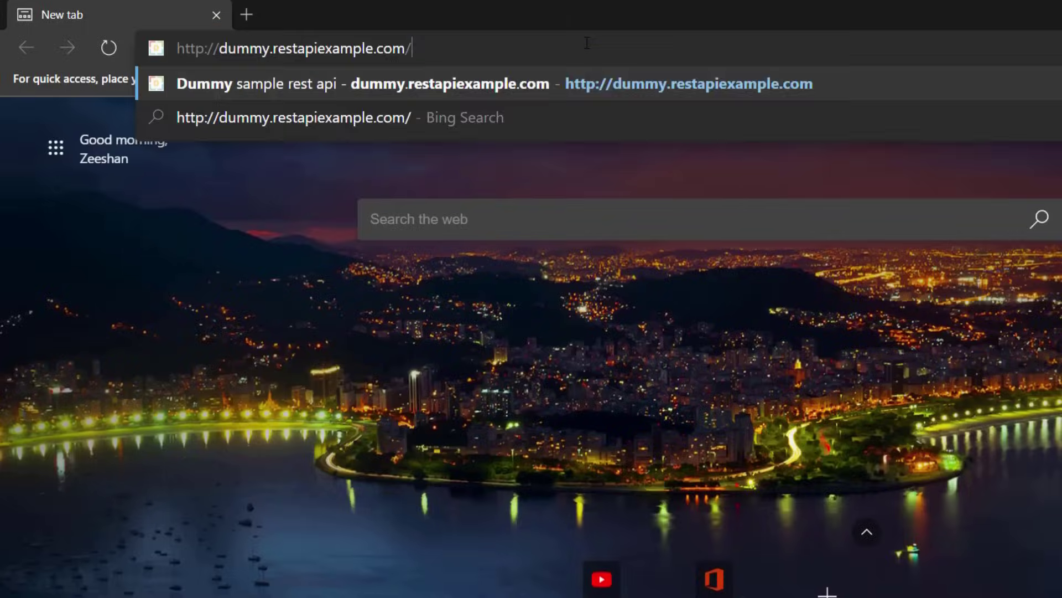
pyautogui.press('Return')
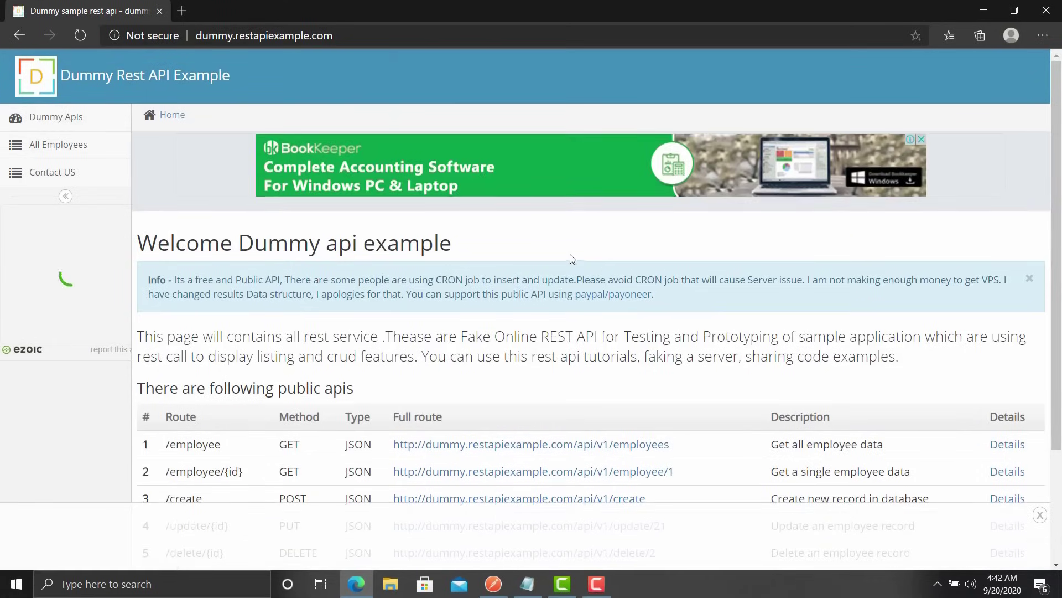
# Copy the full route for getting all employee data and send it as a GET request in a new Postman request tab
pyautogui.scroll(-3, 461, 356)
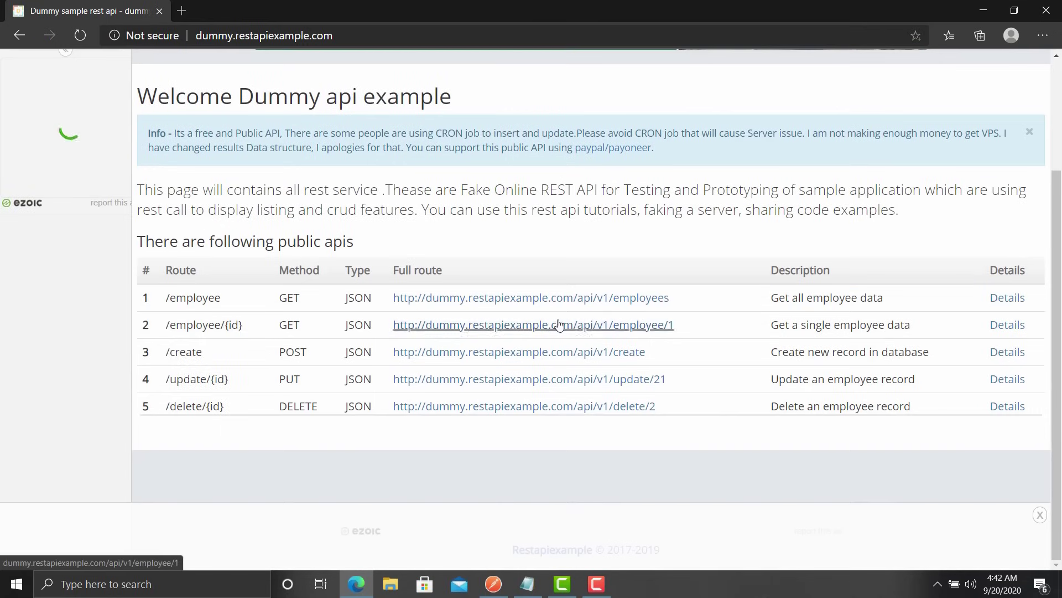
pyautogui.moveTo(673, 299); pyautogui.dragTo(391, 302)
pyautogui.hotkey('ctrl', 'c')
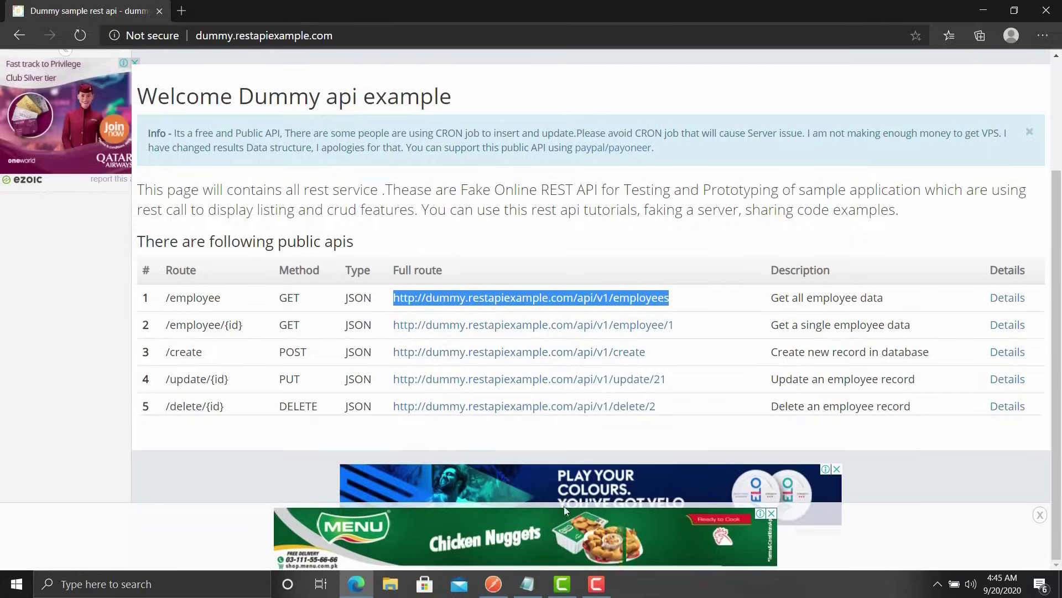
pyautogui.click(483, 590)
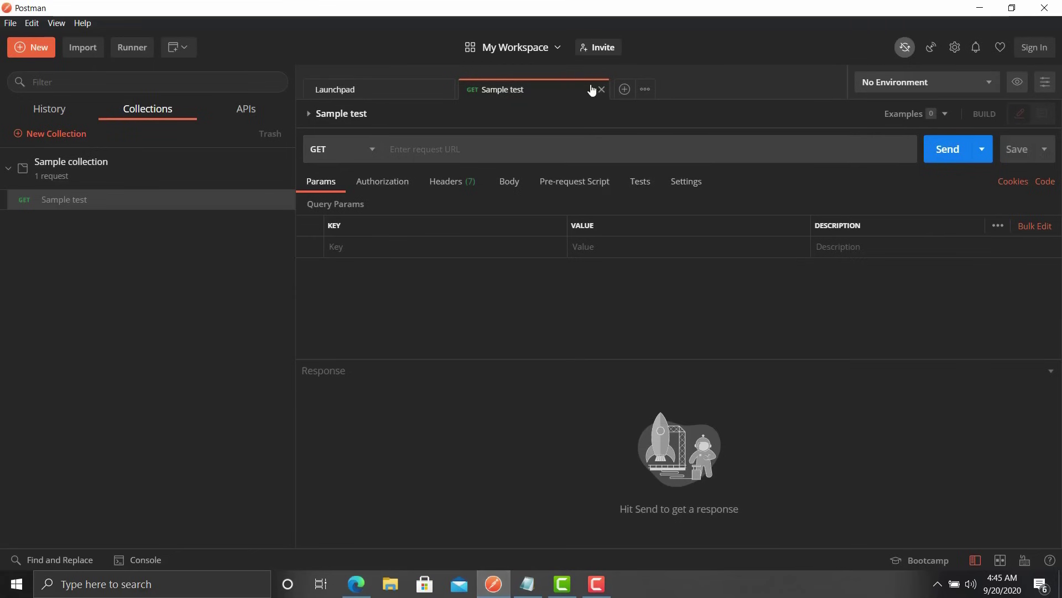
pyautogui.click(623, 91)
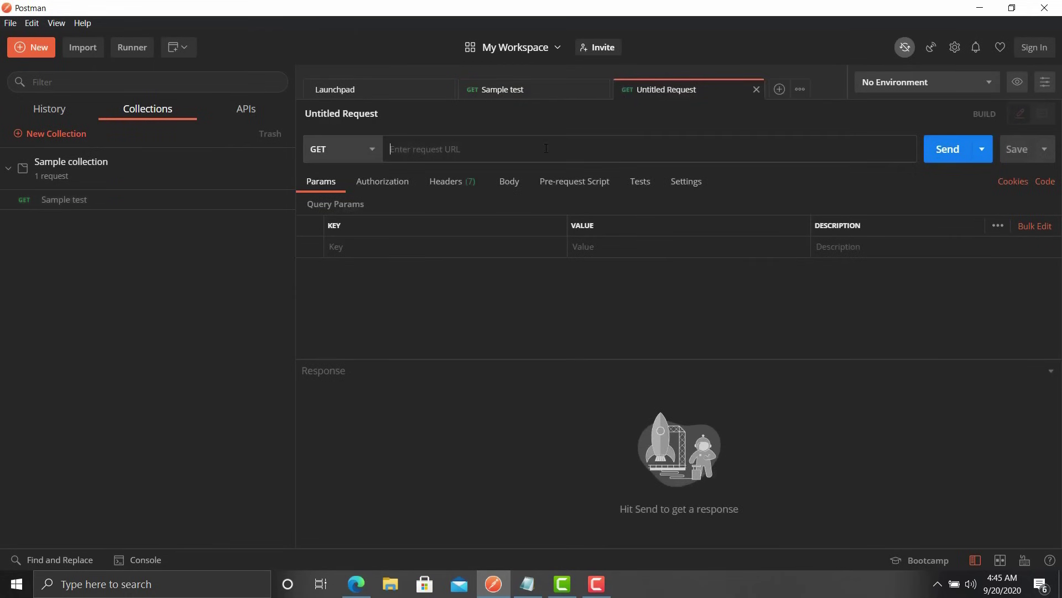
pyautogui.hotkey('ctrl', 'v')
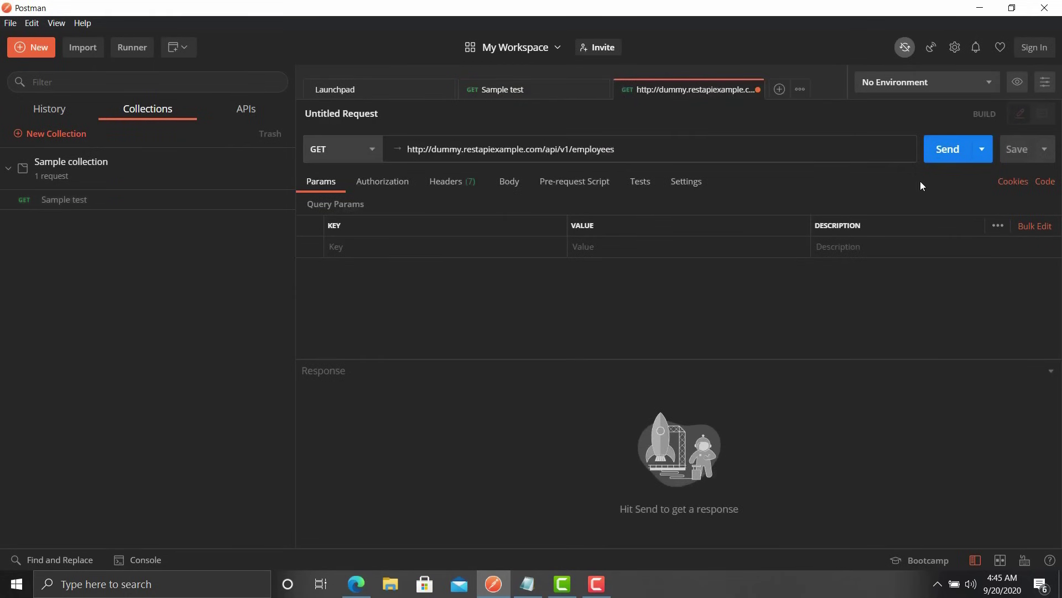
pyautogui.click(948, 156)
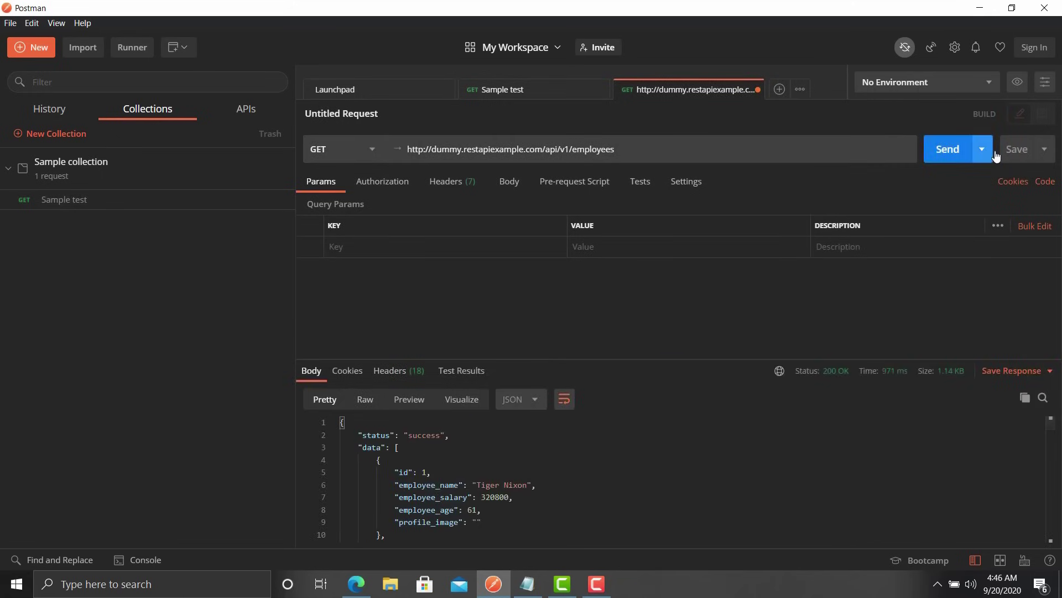
# Start saving the employees request and replace its name with "Employee List"
pyautogui.click(1017, 149)
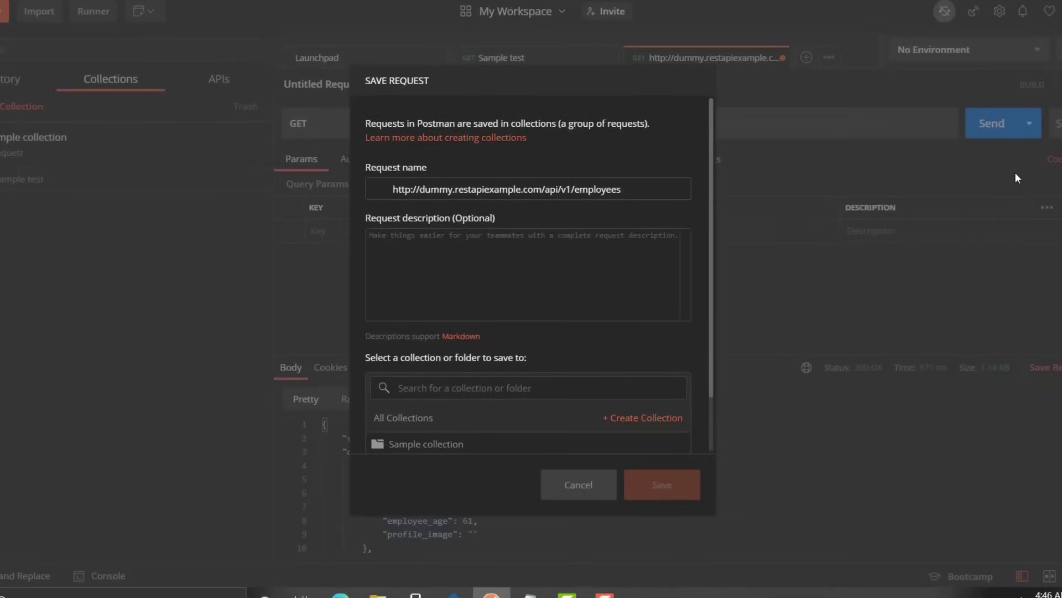
pyautogui.moveTo(639, 189); pyautogui.dragTo(357, 203)
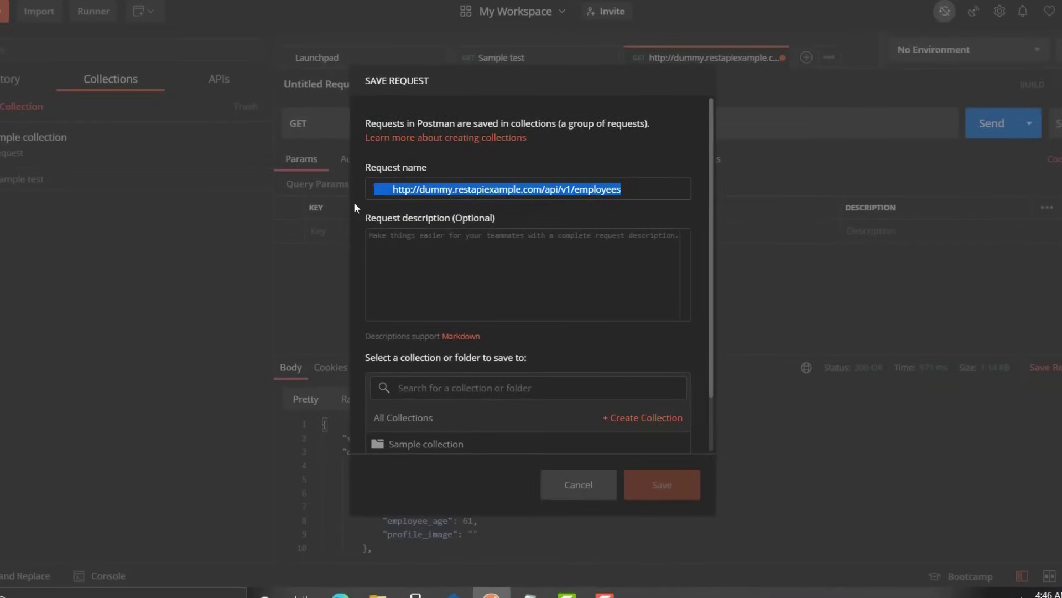
pyautogui.write('Employe')
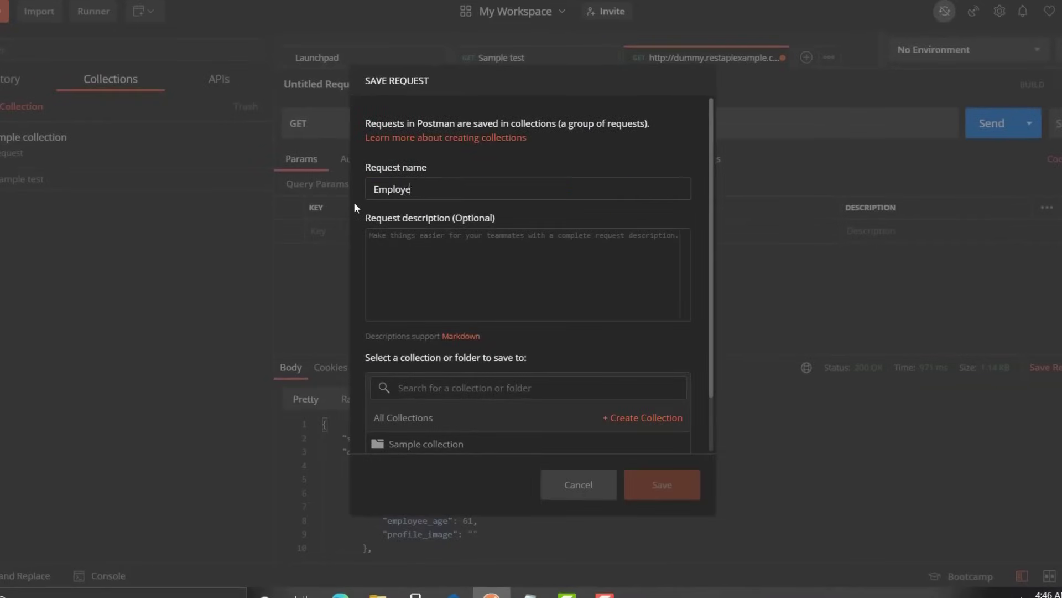
pyautogui.write('e List')
# Create a collection named "Employee Project", save the Employee List request to it and expand the collection
pyautogui.scroll(-1, 500, 296)
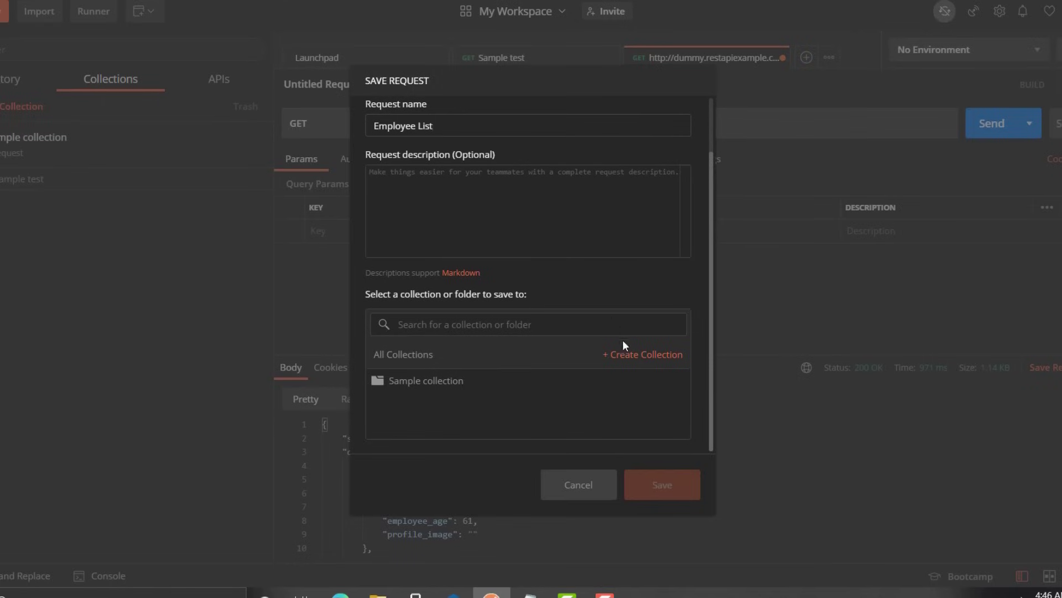
pyautogui.click(632, 358)
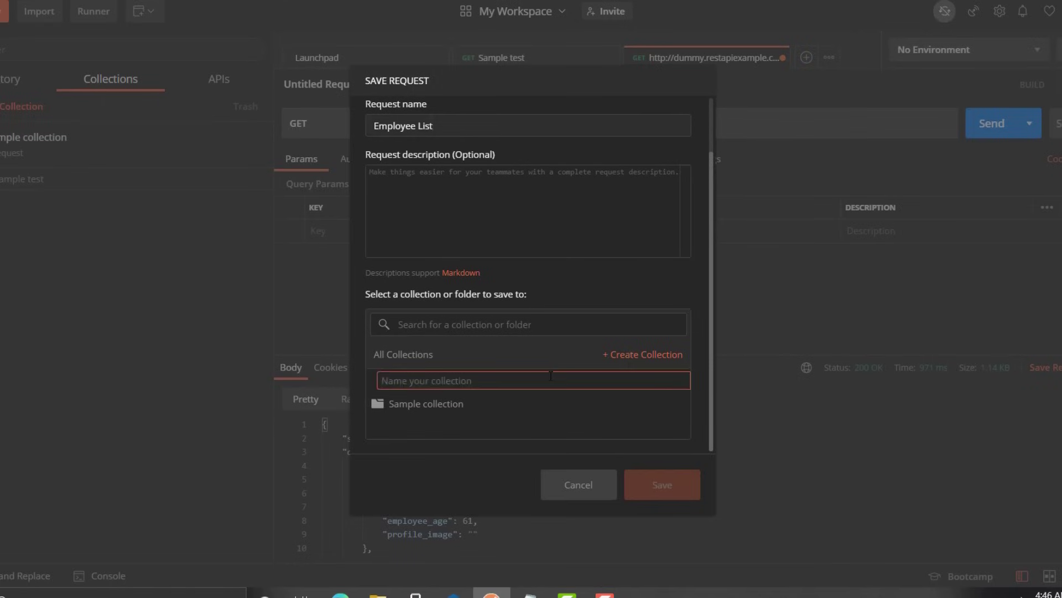
pyautogui.write('Employee Project')
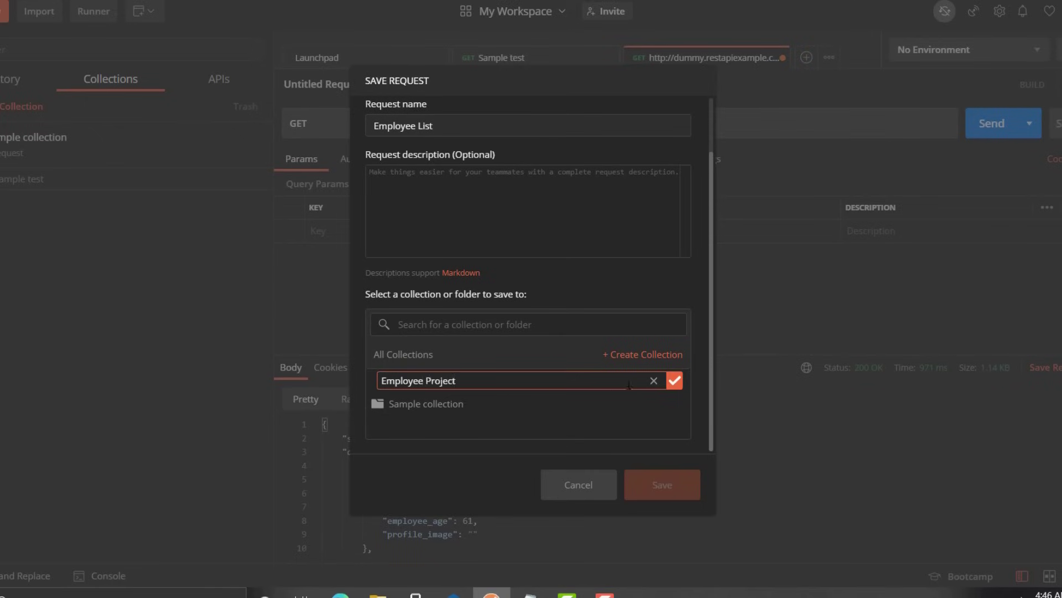
pyautogui.click(676, 381)
pyautogui.click(613, 487)
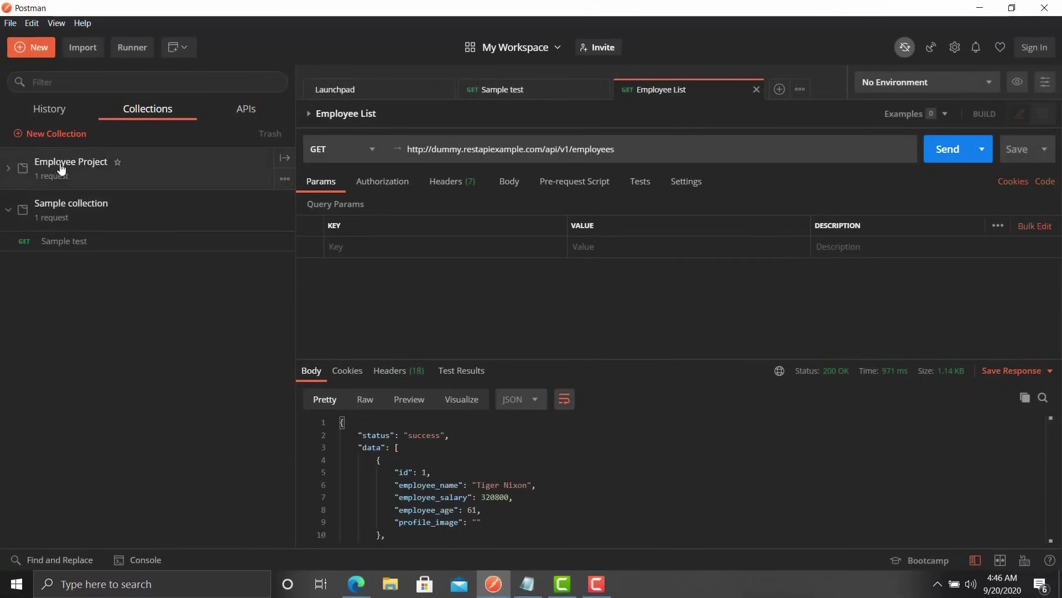
pyautogui.click(10, 172)
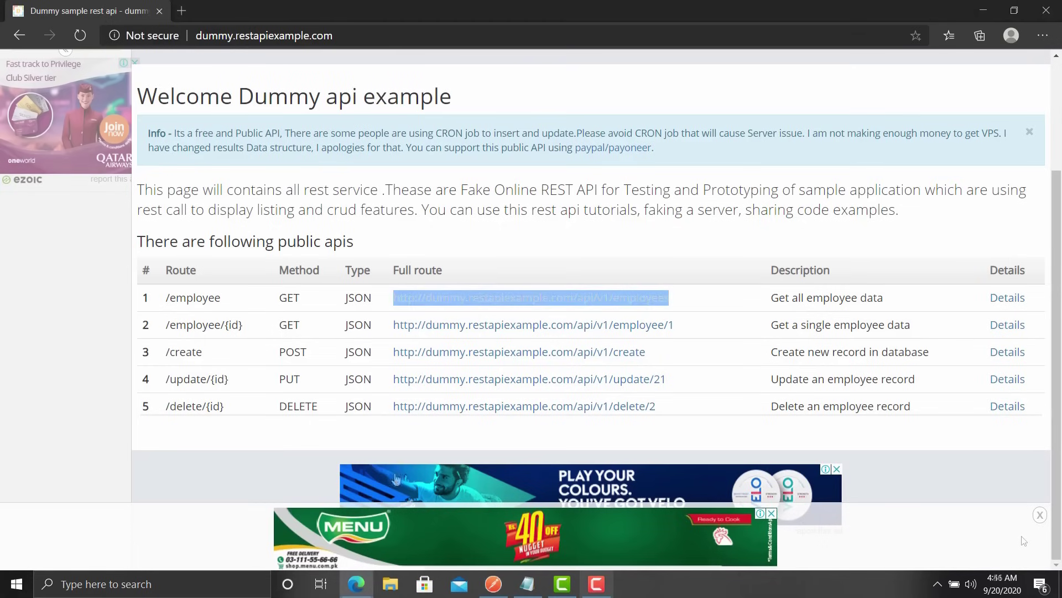
# Copy the full route for a single employee from the browser page and enter it as the URL of a new GET request in Postman
pyautogui.moveTo(681, 333); pyautogui.dragTo(388, 341)
pyautogui.hotkey('ctrl', 'c')
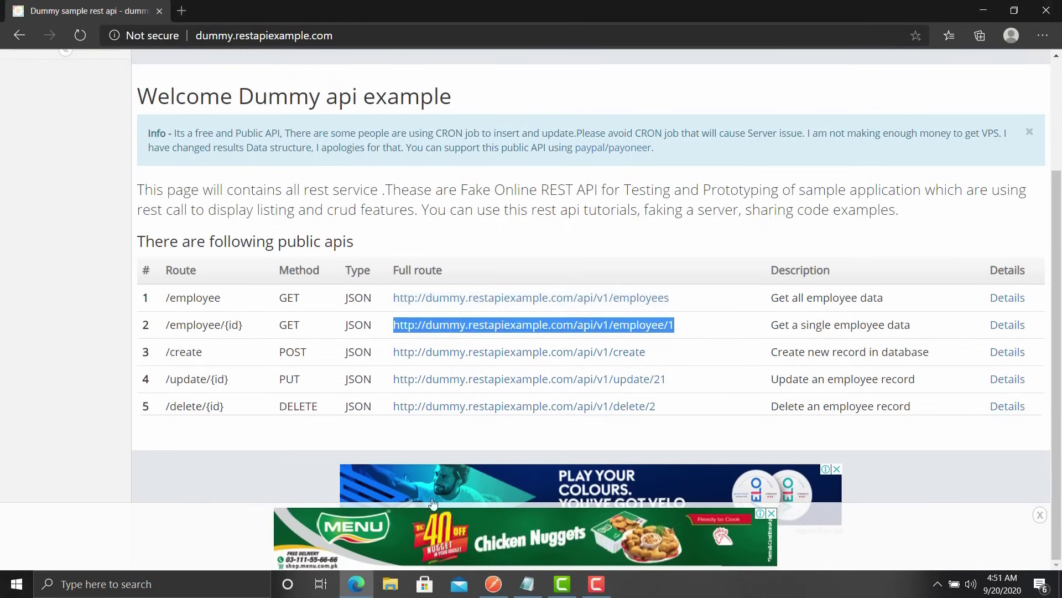
pyautogui.click(494, 584)
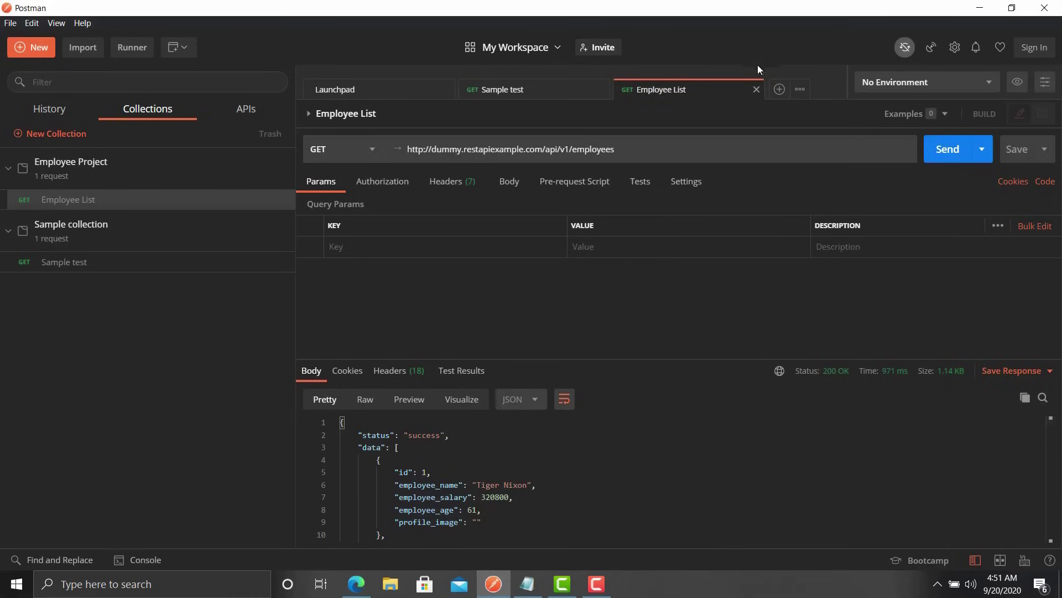
pyautogui.click(780, 90)
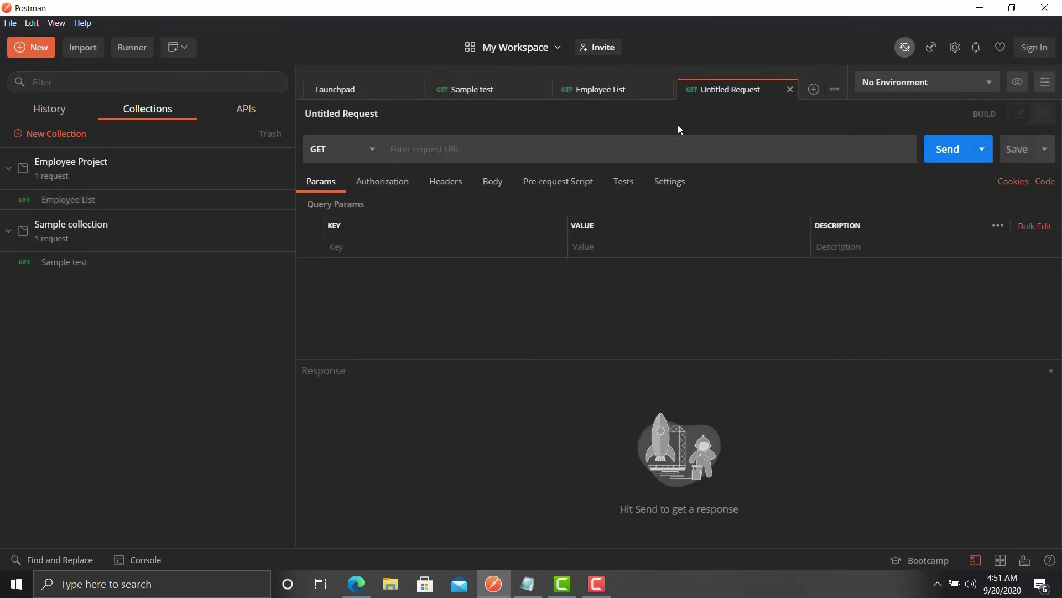
pyautogui.click(658, 147)
pyautogui.hotkey('ctrl', 'v')
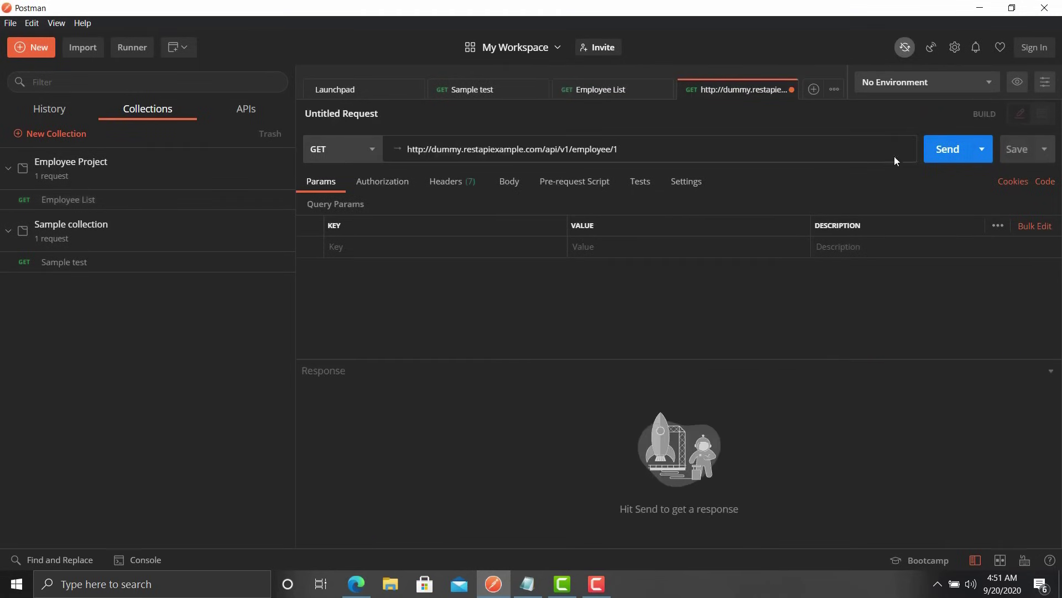
# Send the single-employee GET request and save it as "Employee Details" in the Employee Project collection
pyautogui.click(946, 157)
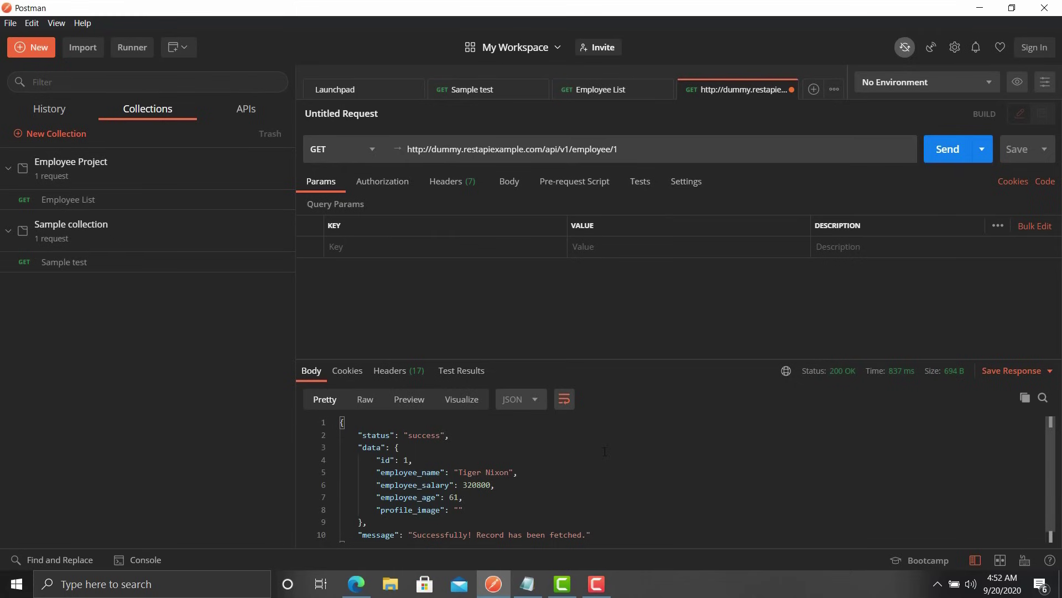
pyautogui.click(1017, 149)
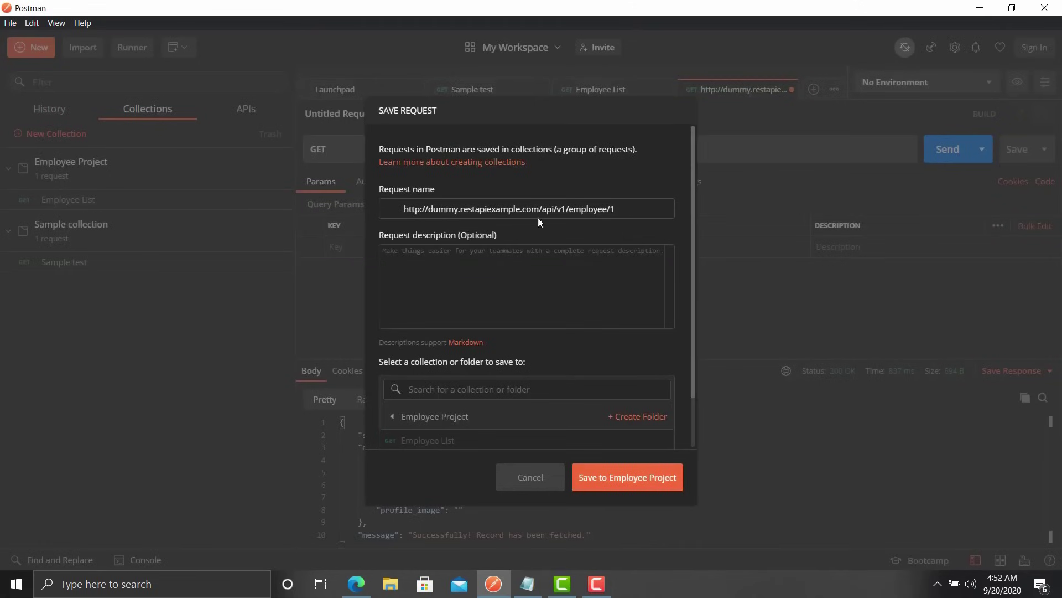
pyautogui.moveTo(627, 205); pyautogui.dragTo(380, 235)
pyautogui.write('Employee Details')
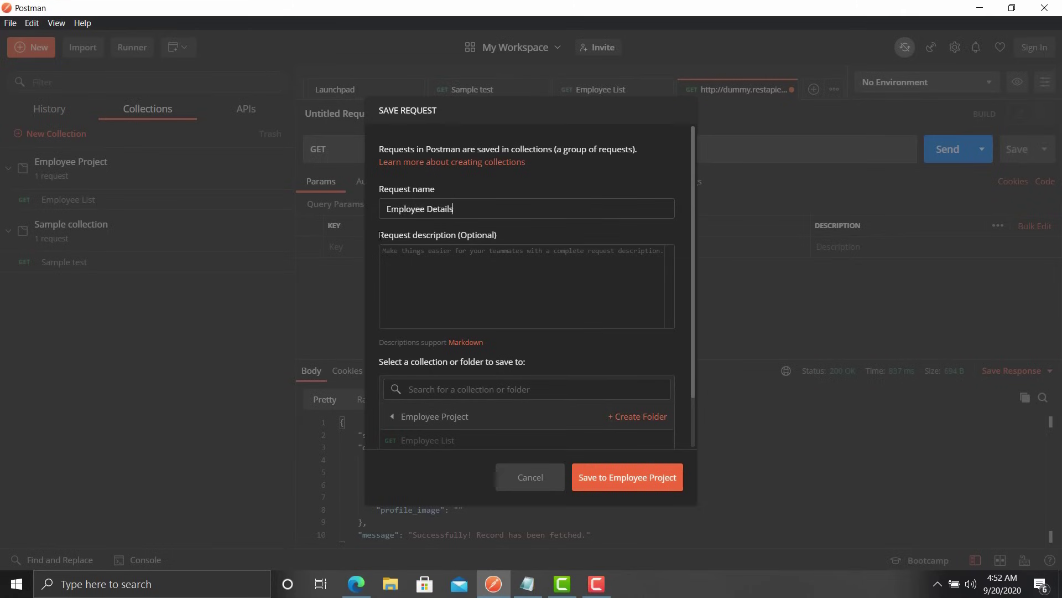
pyautogui.scroll(-2, 575, 382)
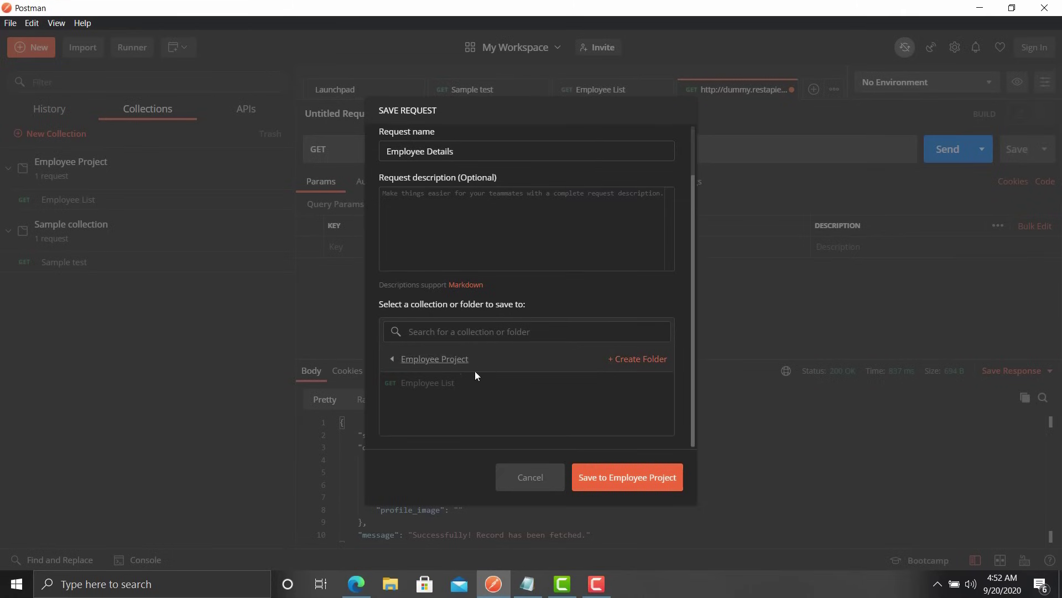
pyautogui.click(616, 478)
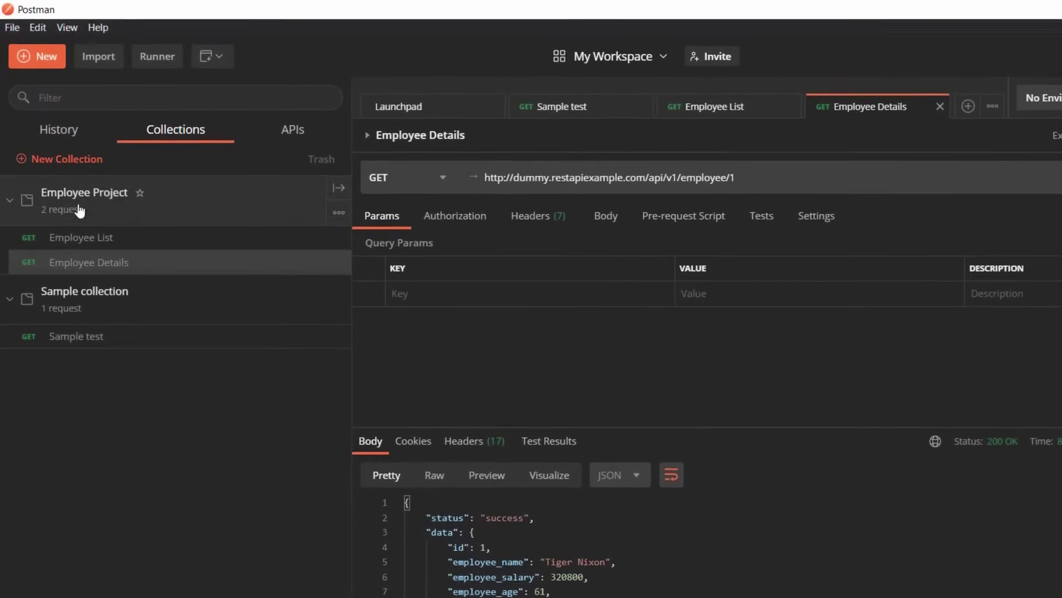
# Collapse both collections, expand Employee Project again and look through the actions available for it
pyautogui.click(9, 209)
pyautogui.click(10, 254)
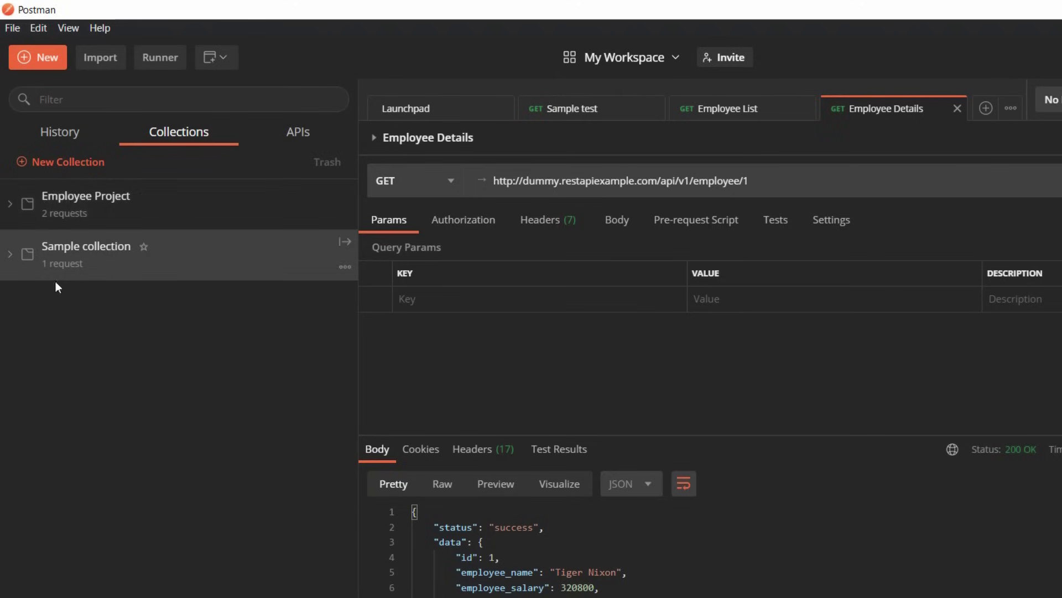
pyautogui.click(18, 216)
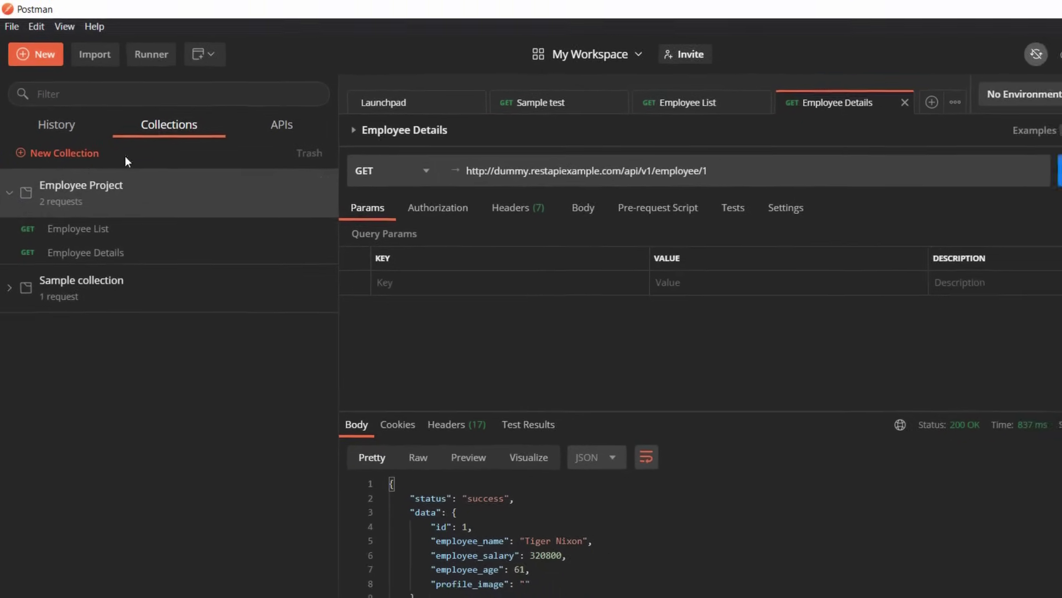
pyautogui.click(326, 205)
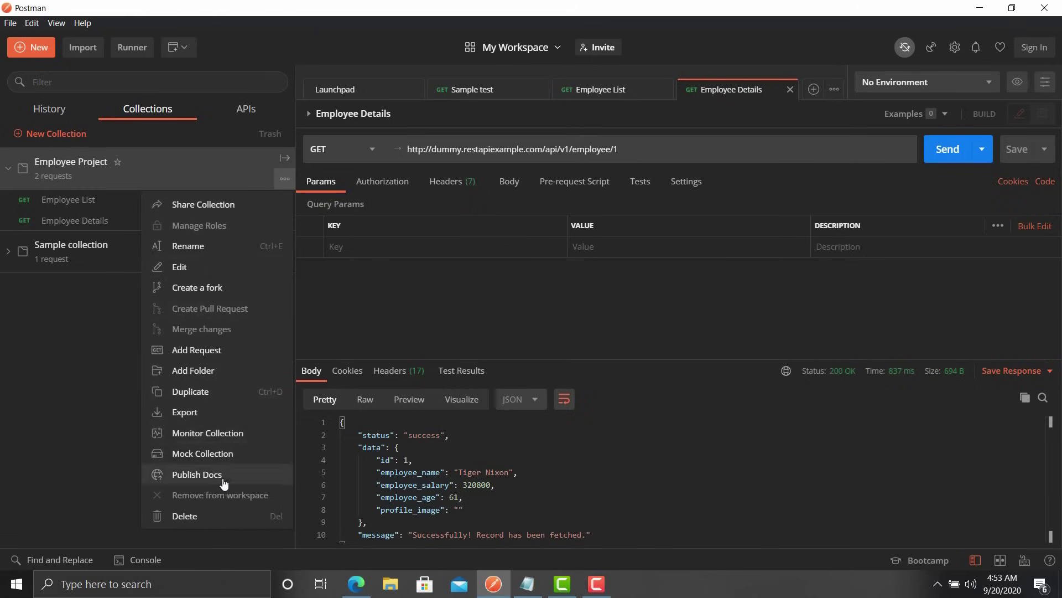
pyautogui.click(773, 424)
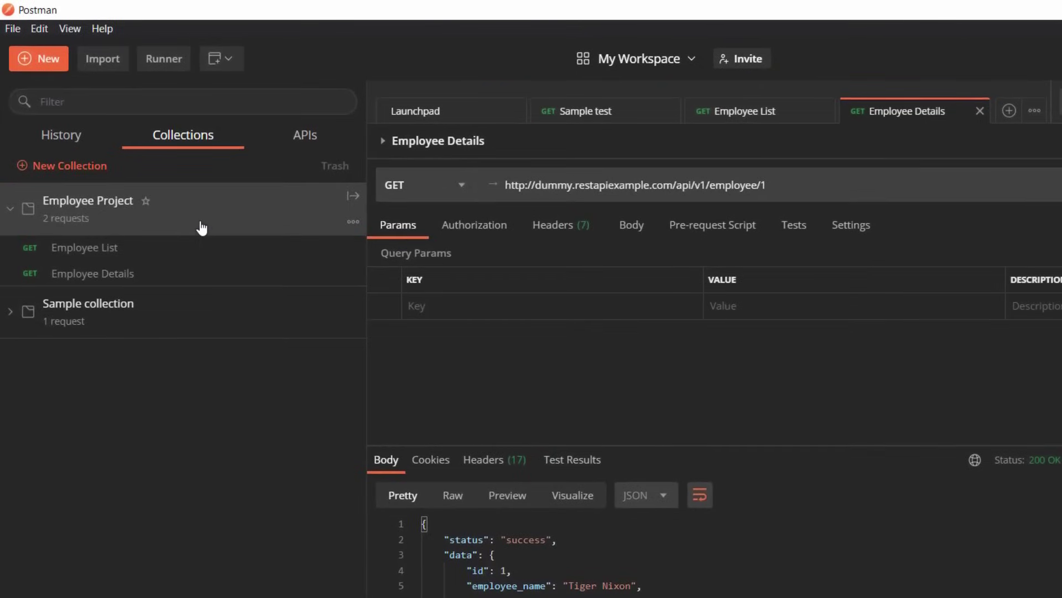
# Add a folder named "Emplyee List APIS" to the Employee Project collection and move the Employee List request into it
pyautogui.rightClick(202, 229)
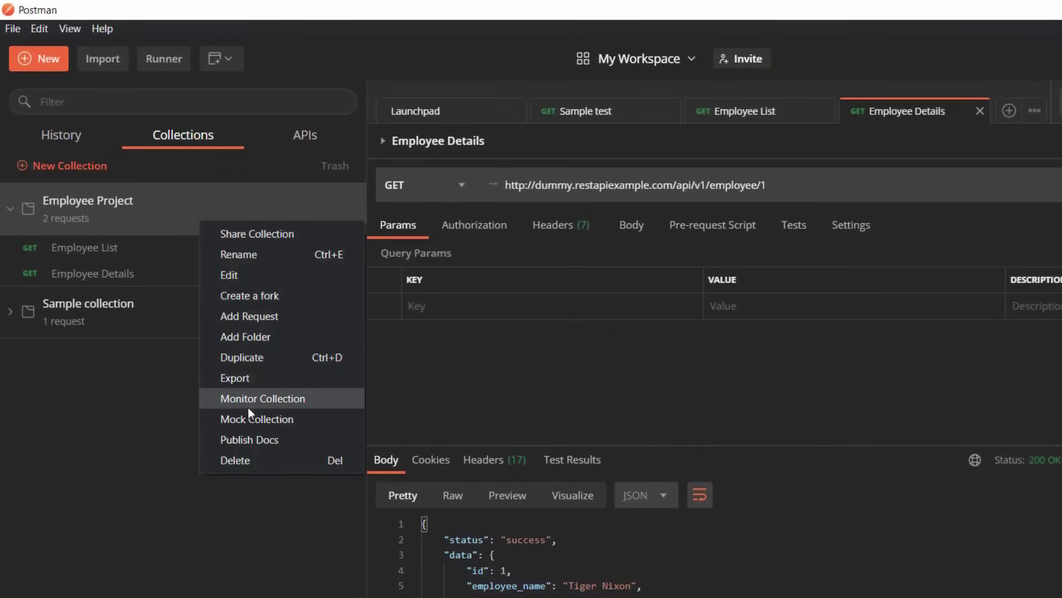
pyautogui.click(249, 338)
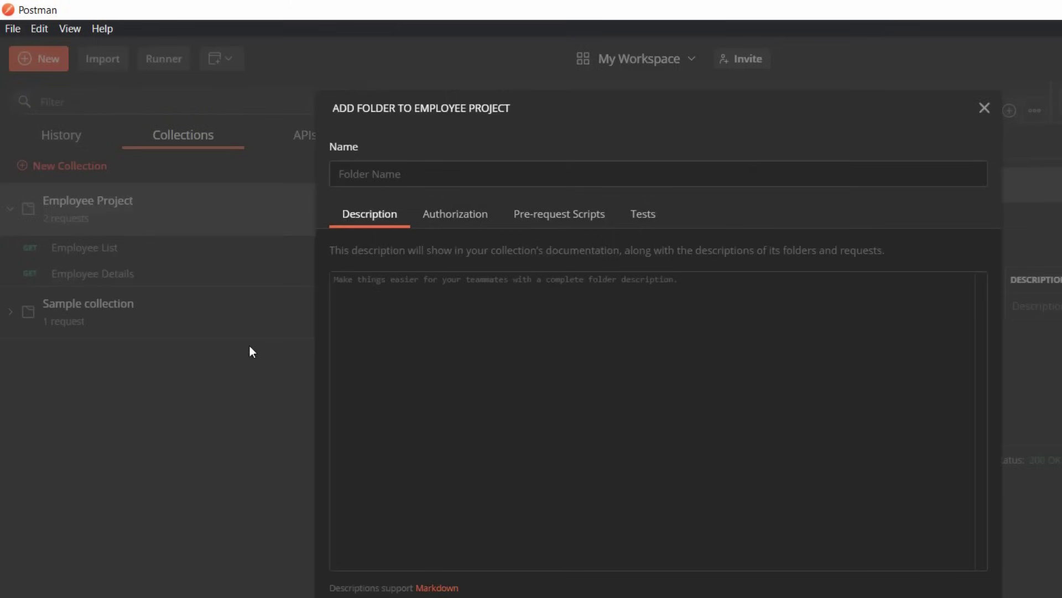
pyautogui.write('Emplyee List APIS')
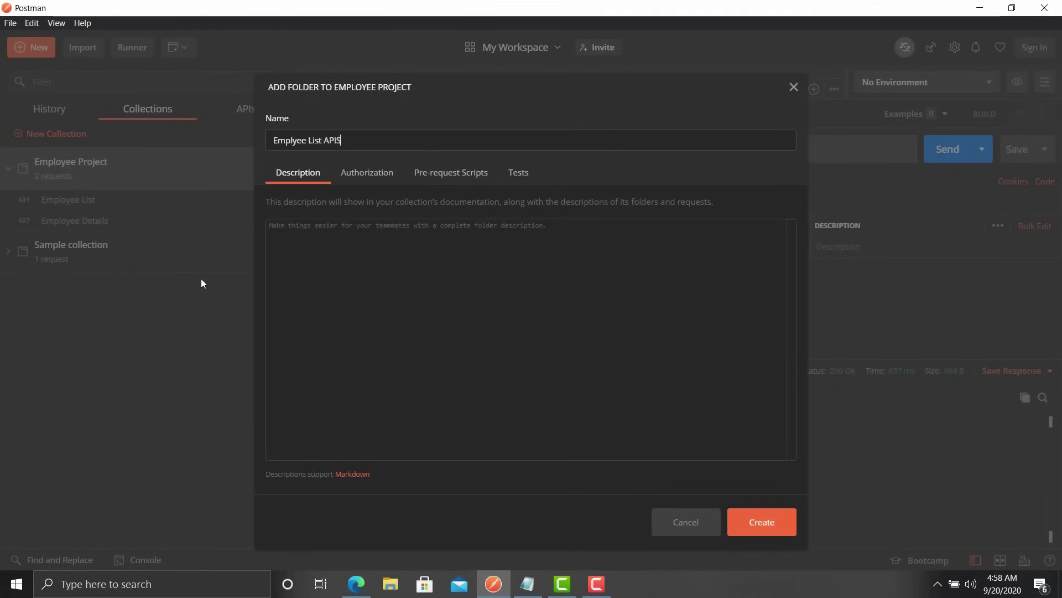
pyautogui.click(749, 520)
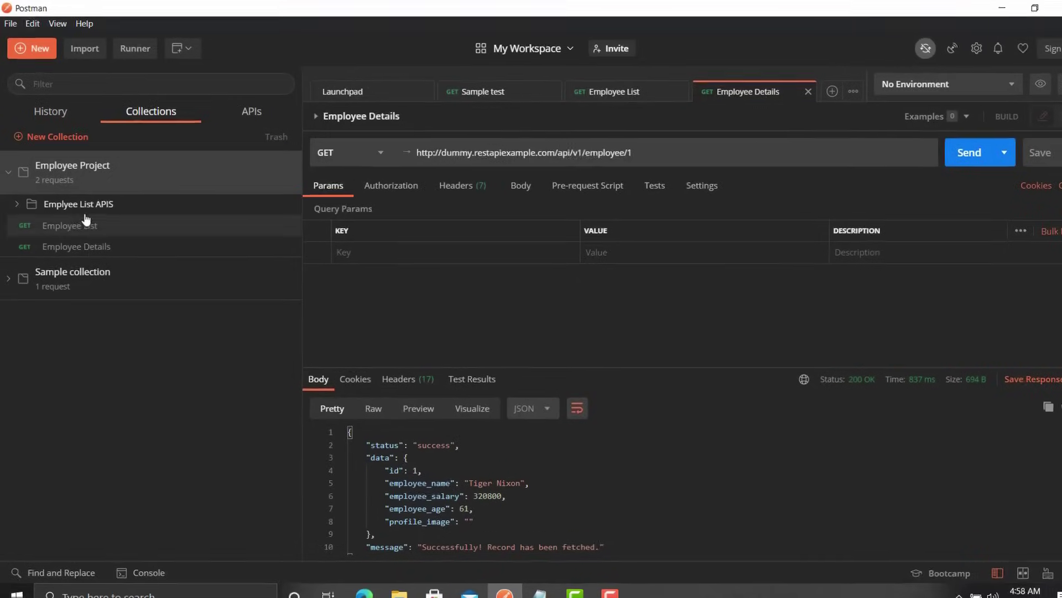
pyautogui.moveTo(86, 219)
pyautogui.mouseDown()
pyautogui.moveTo(80, 206)
pyautogui.moveTo(91, 237)
pyautogui.mouseUp()
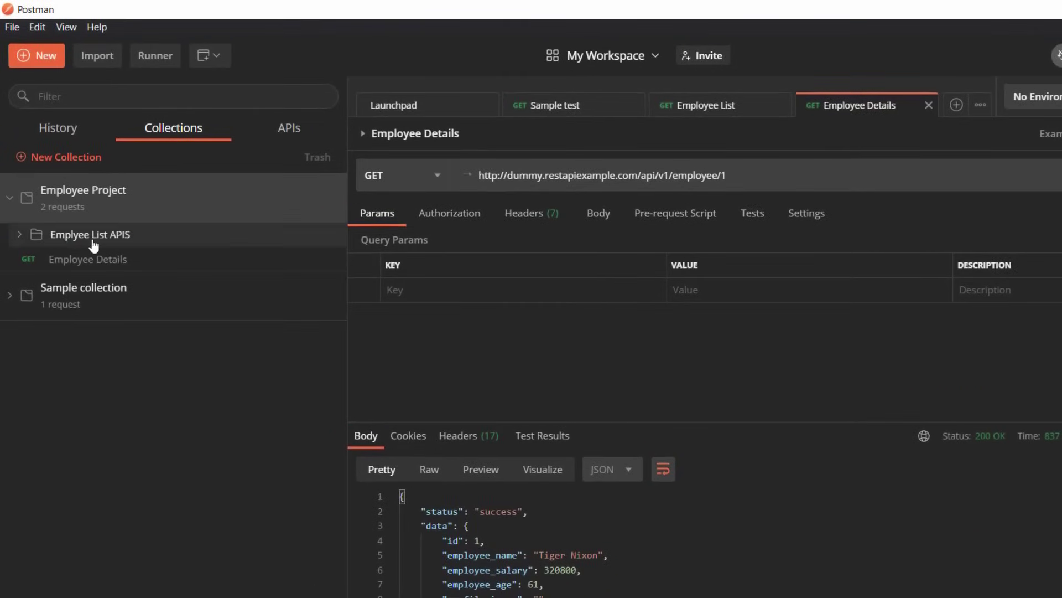
# Add a folder named "Employee Detail APIS" to Employee Project, move the Employee Details request into it and expand both folders
pyautogui.rightClick(172, 201)
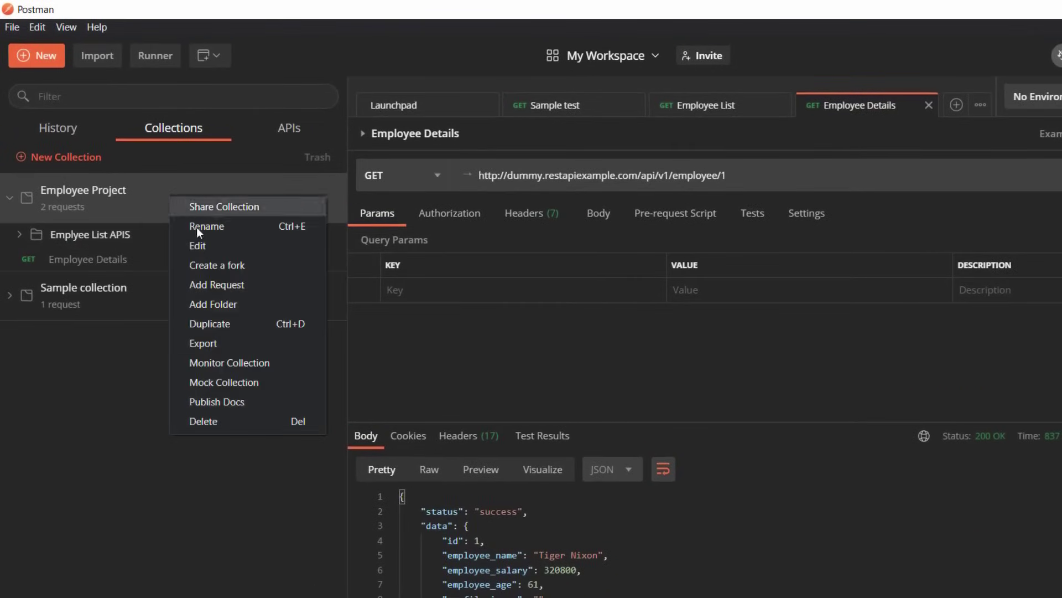
pyautogui.click(224, 304)
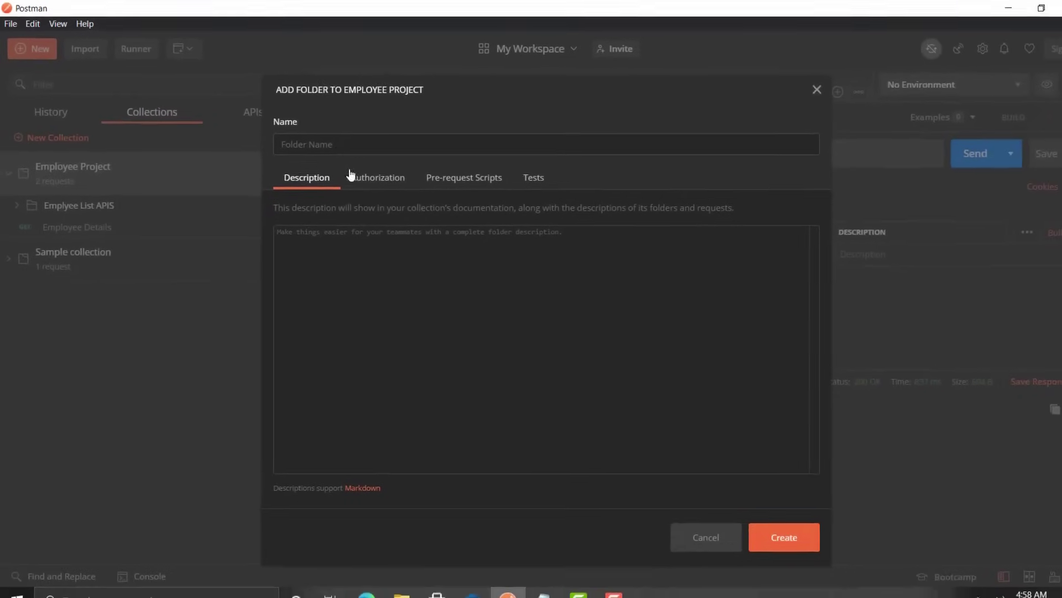
pyautogui.write('Emplo')
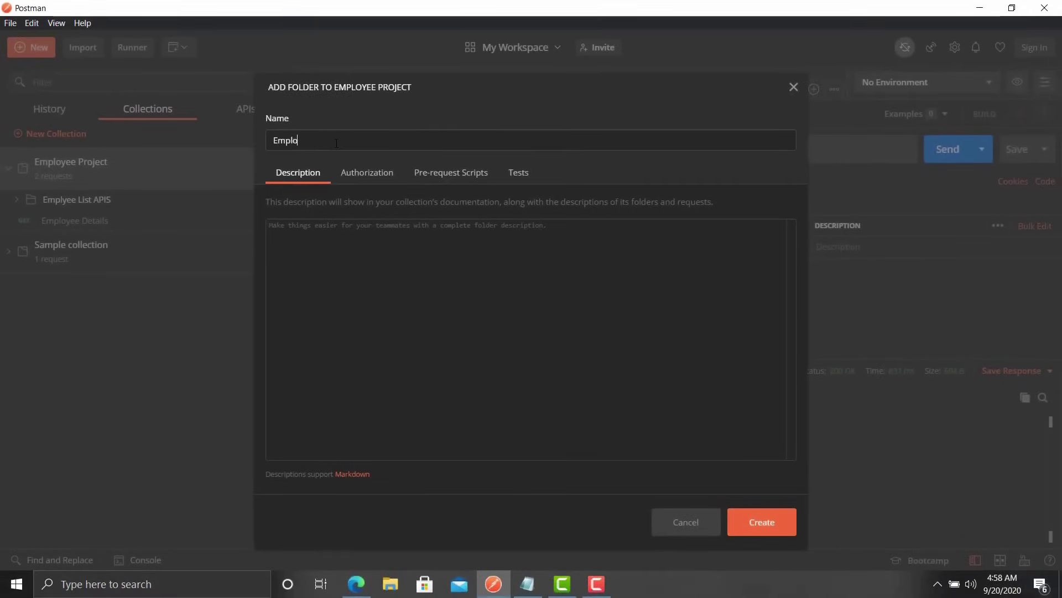
pyautogui.write('yee Detail APIS')
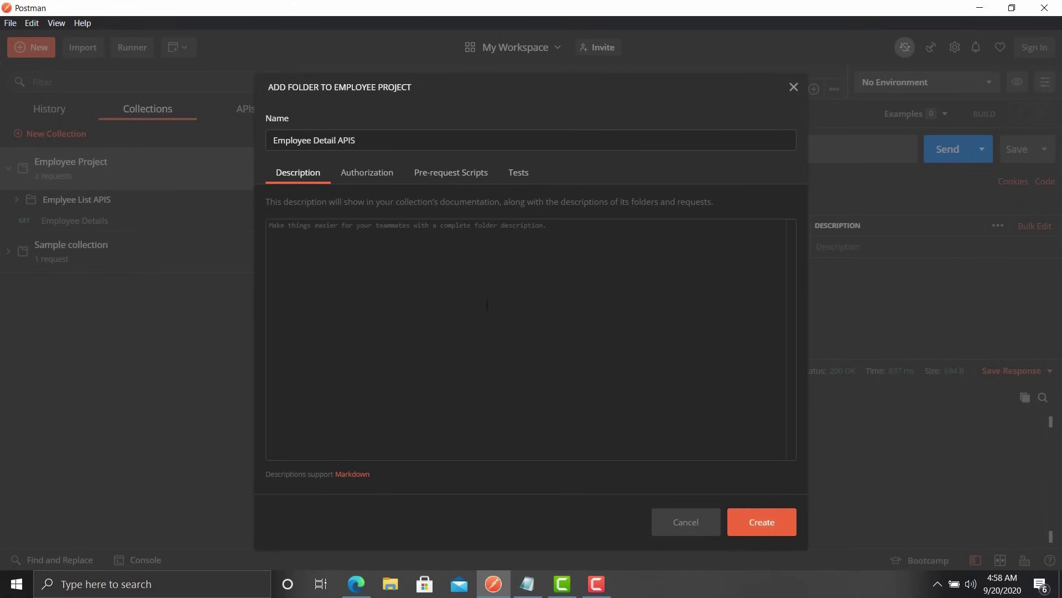
pyautogui.click(767, 524)
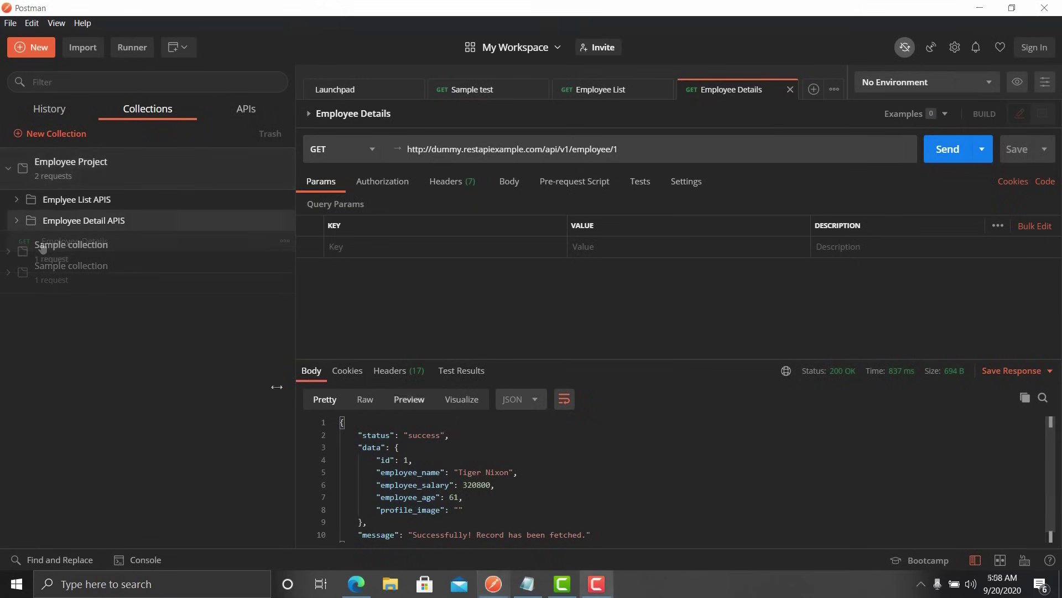
pyautogui.click(16, 206)
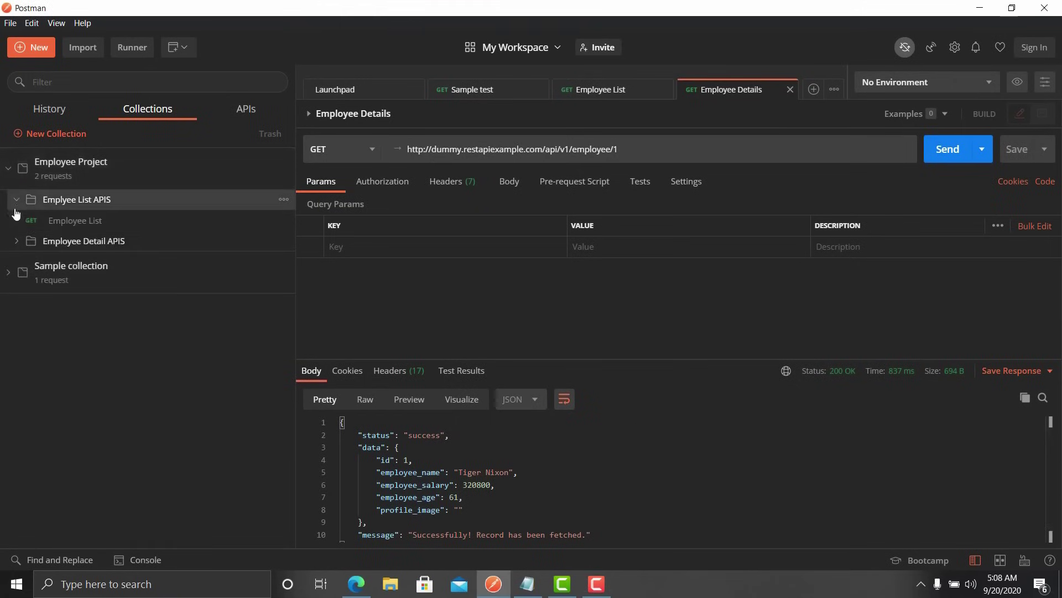
pyautogui.click(16, 241)
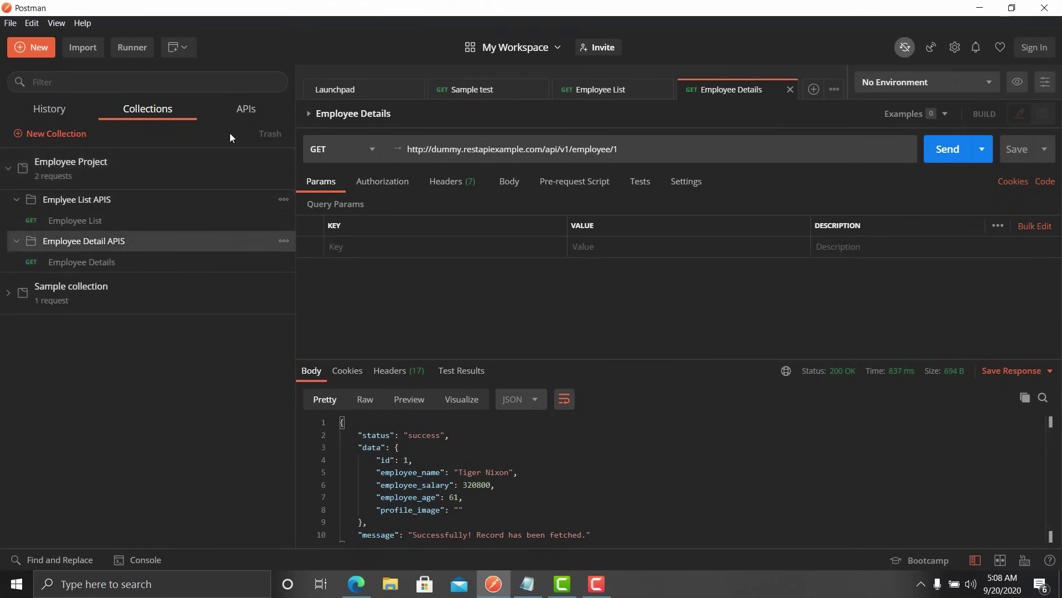
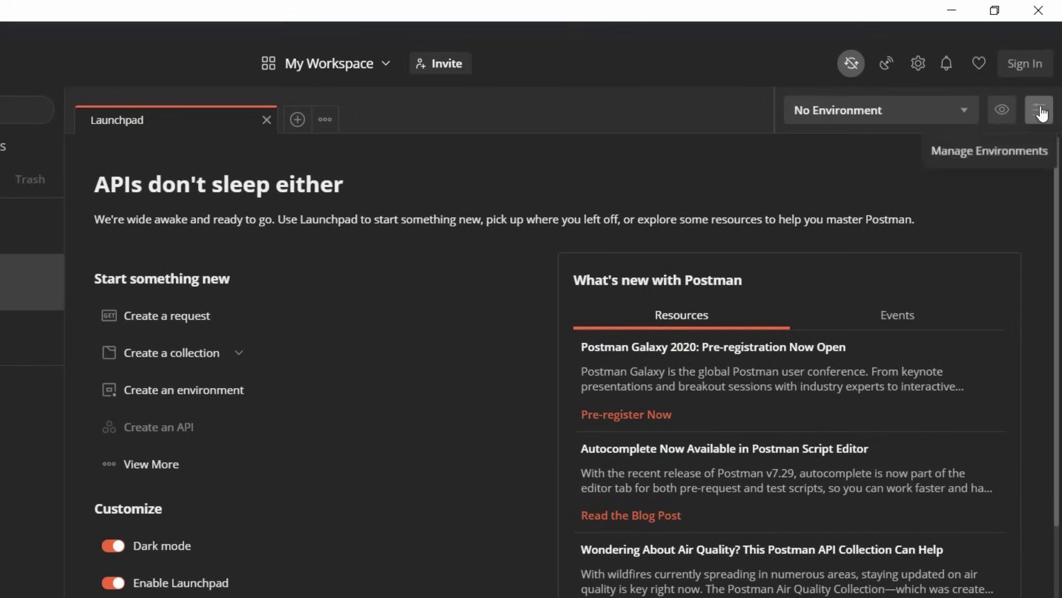
# Look at the different ways to start a new environment, closing the empty environment form without adding anything
pyautogui.click(727, 463)
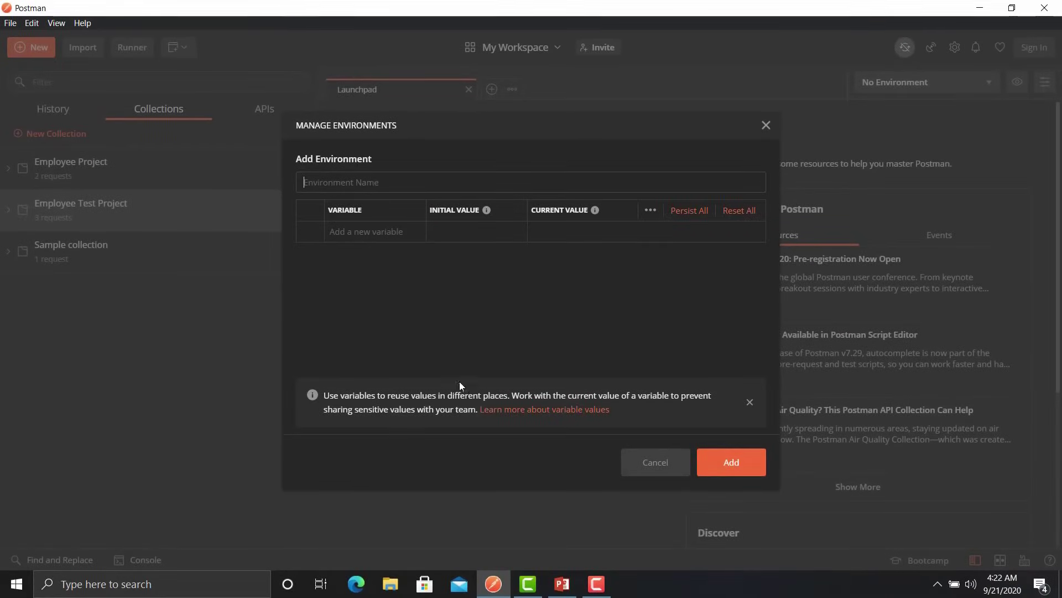
pyautogui.click(766, 126)
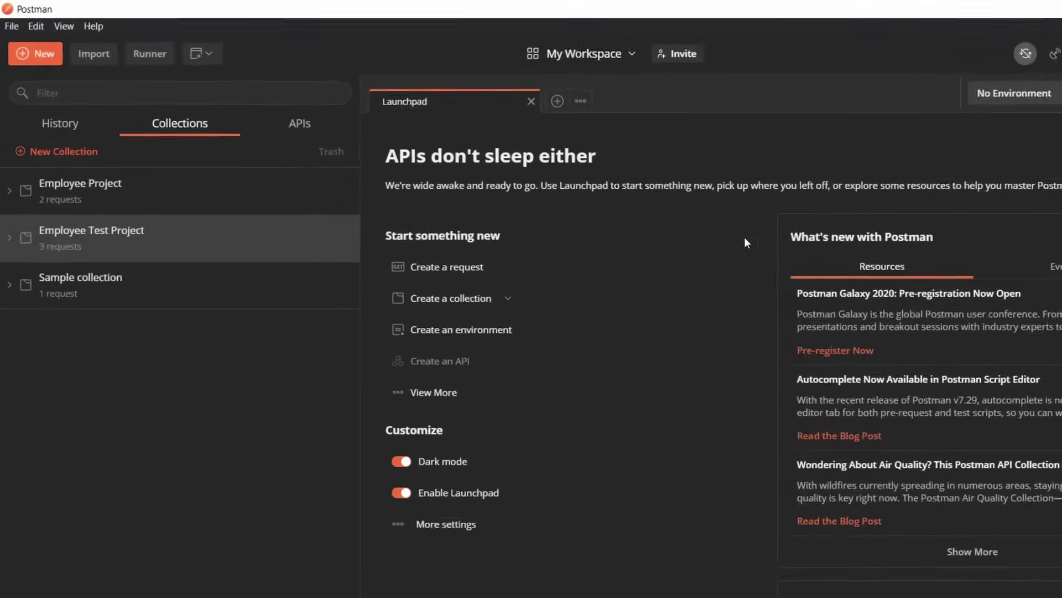
pyautogui.click(49, 69)
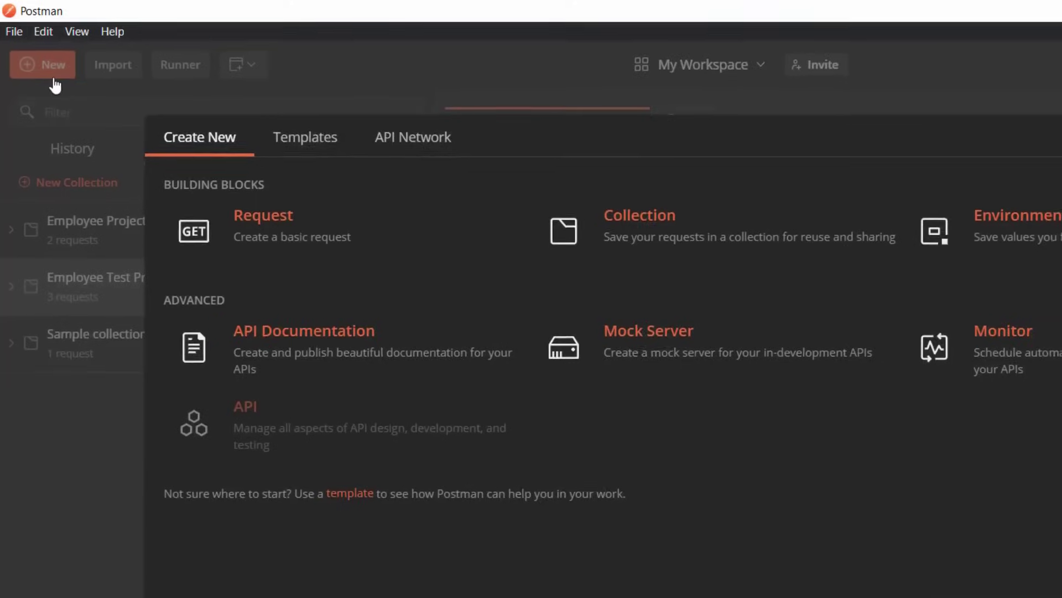
pyautogui.click(718, 180)
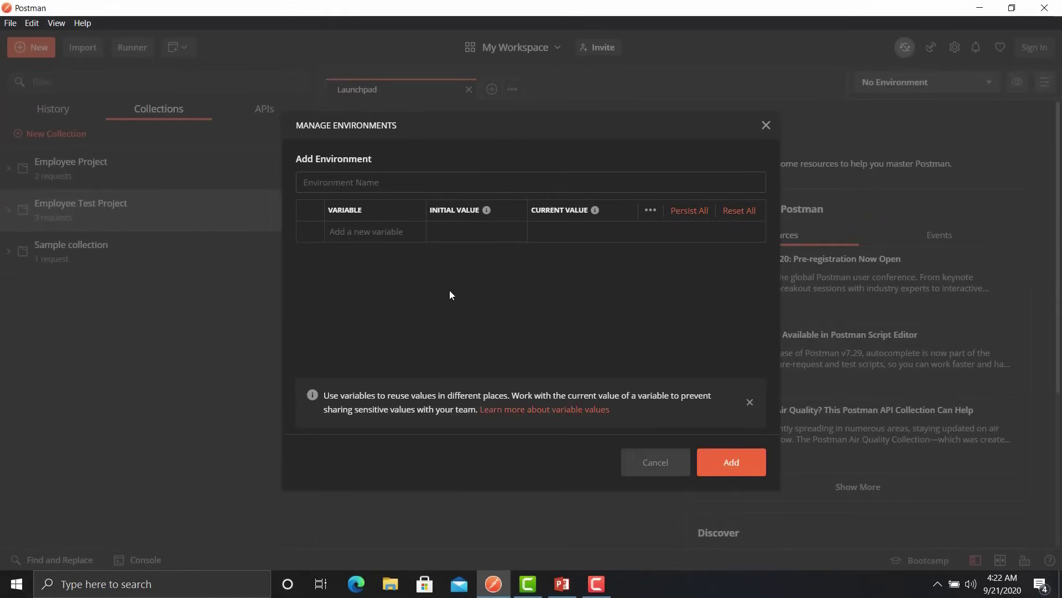
pyautogui.click(765, 126)
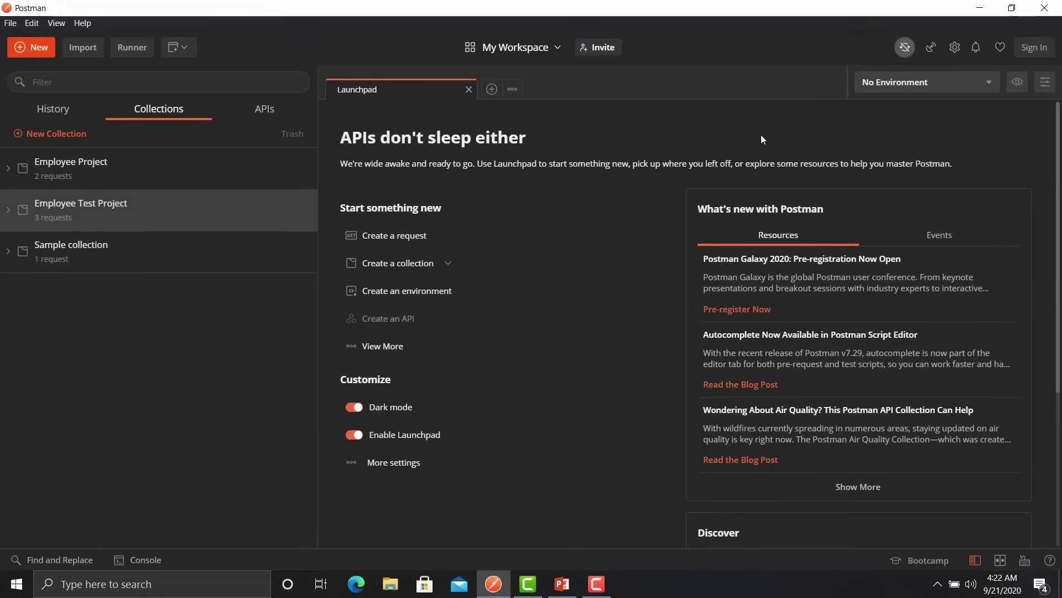
pyautogui.click(9, 21)
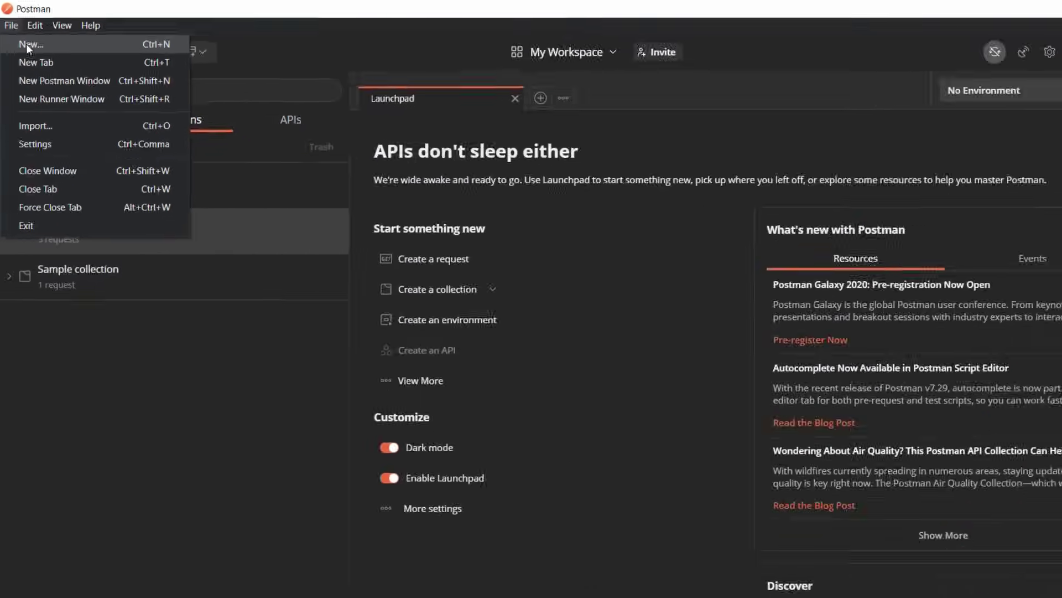
pyautogui.click(38, 62)
pyautogui.click(757, 173)
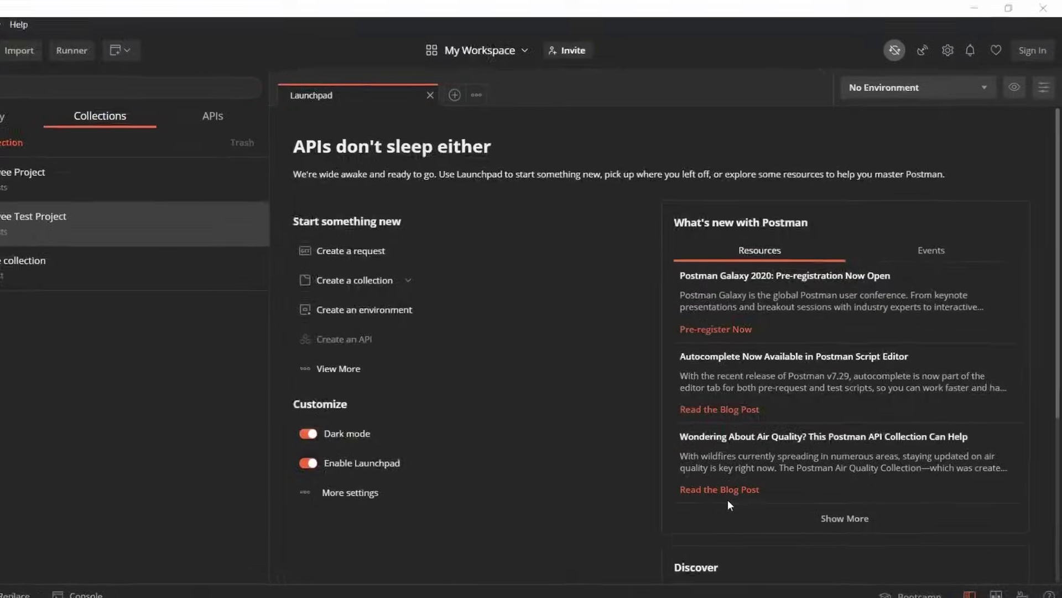
# Start adding a new environment in Manage Environments and name it "QA"
pyautogui.click(1043, 88)
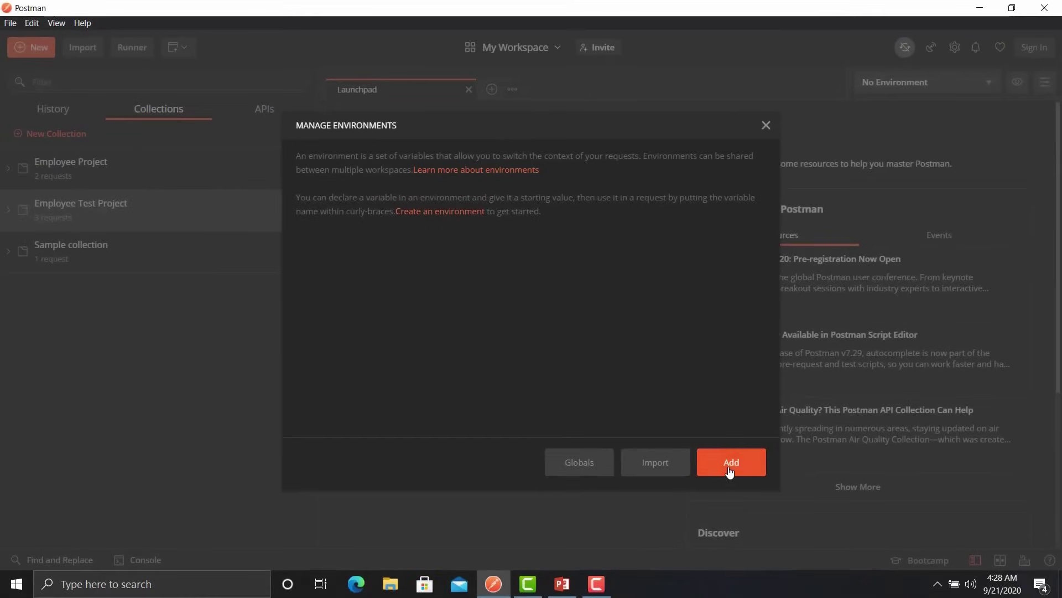
pyautogui.click(701, 503)
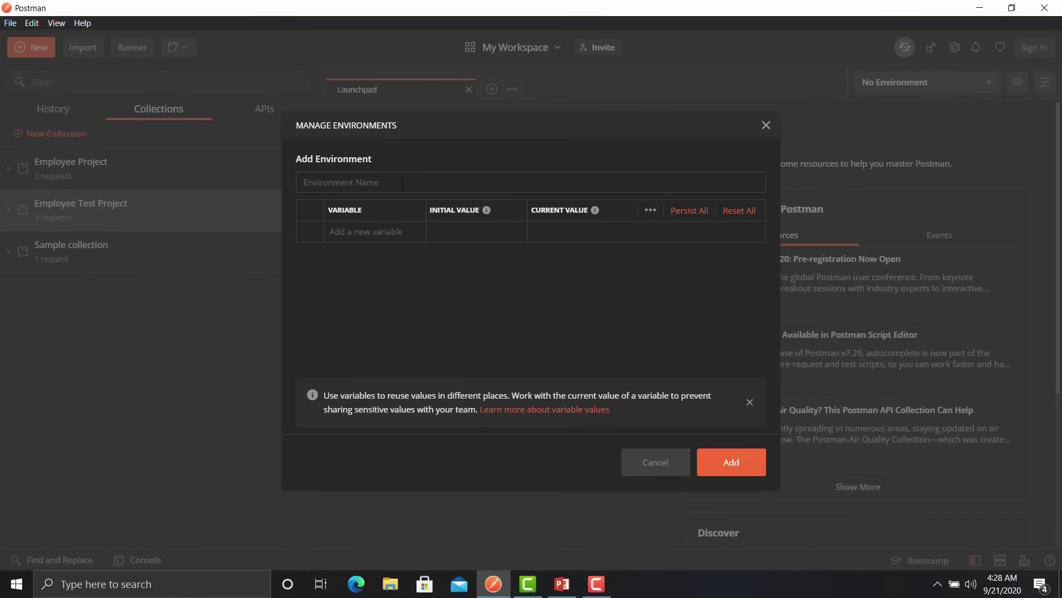
pyautogui.write('QA')
# Add a variable named baseURL with the initial value api.qa.com to the QA environment
pyautogui.click(378, 232)
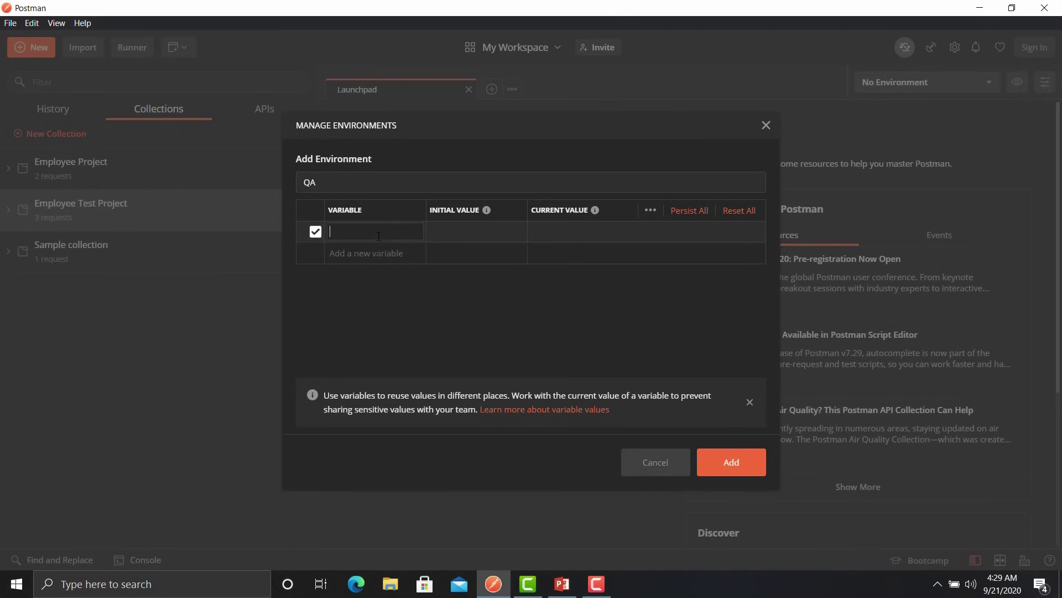
pyautogui.write('baseURL')
pyautogui.press('Tab')
pyautogui.write('api.qa.com')
pyautogui.press('Tab')
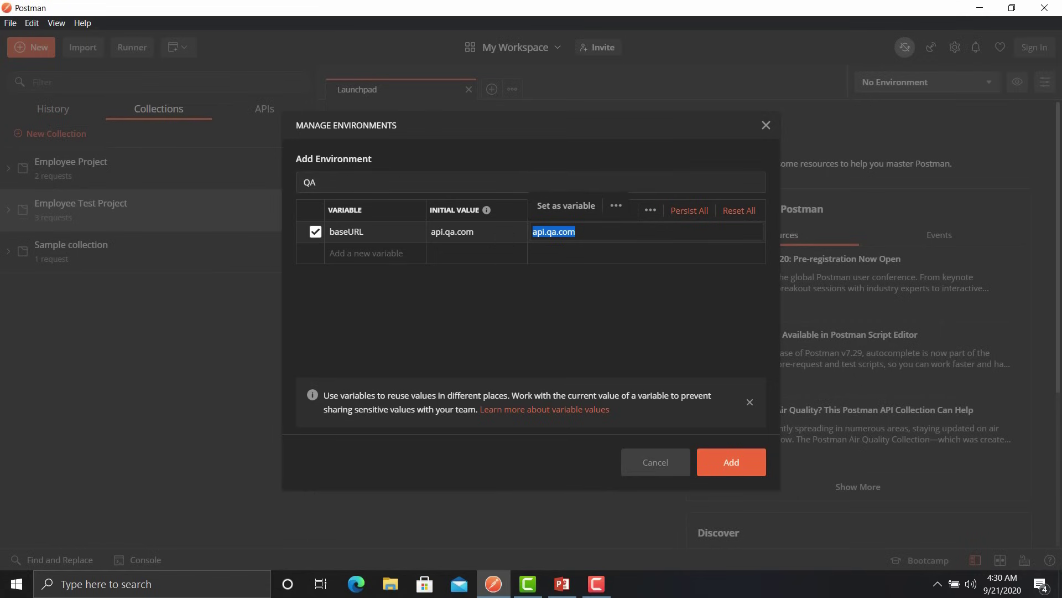
pyautogui.click(475, 253)
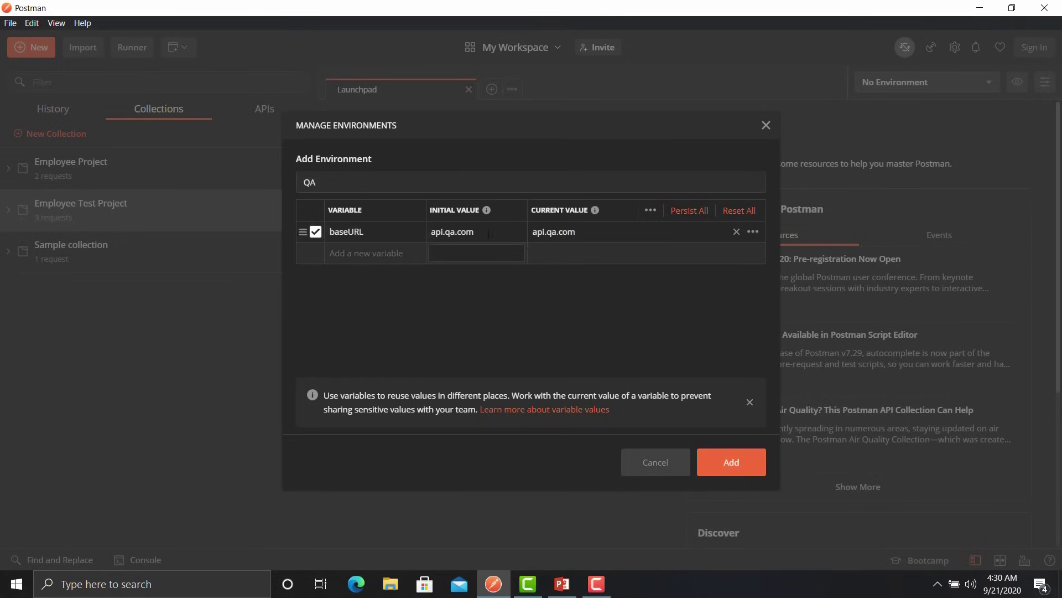
pyautogui.click(530, 159)
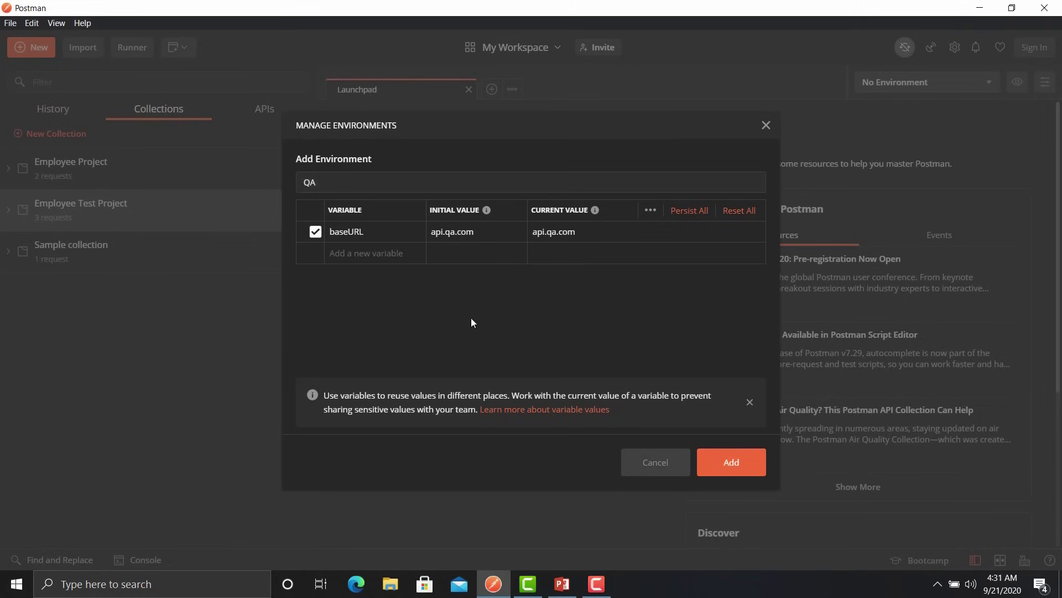
# Save the QA environment and start another new environment named "Preprod"
pyautogui.click(734, 462)
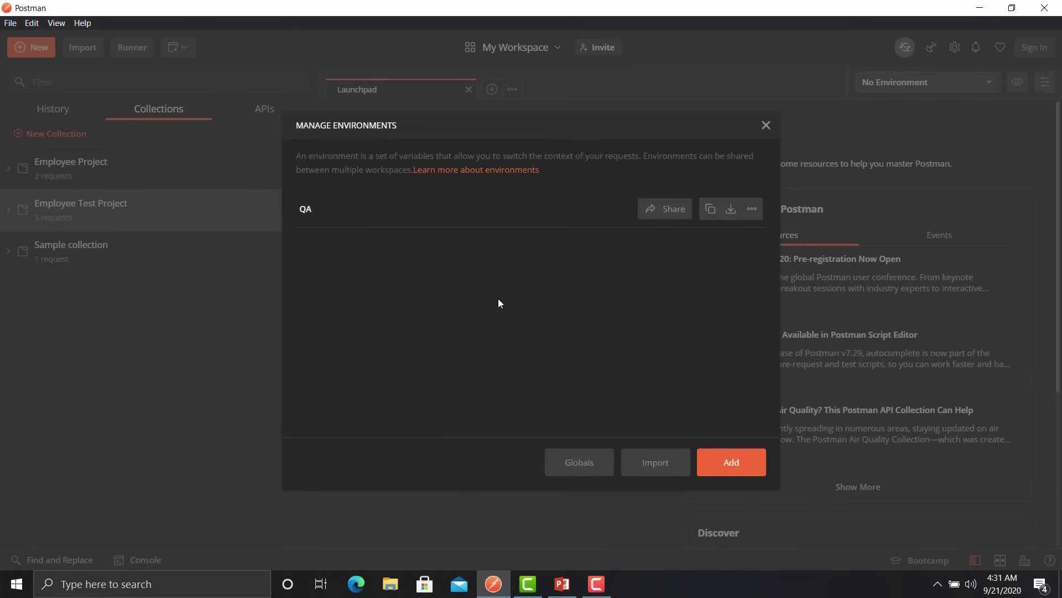
pyautogui.click(730, 462)
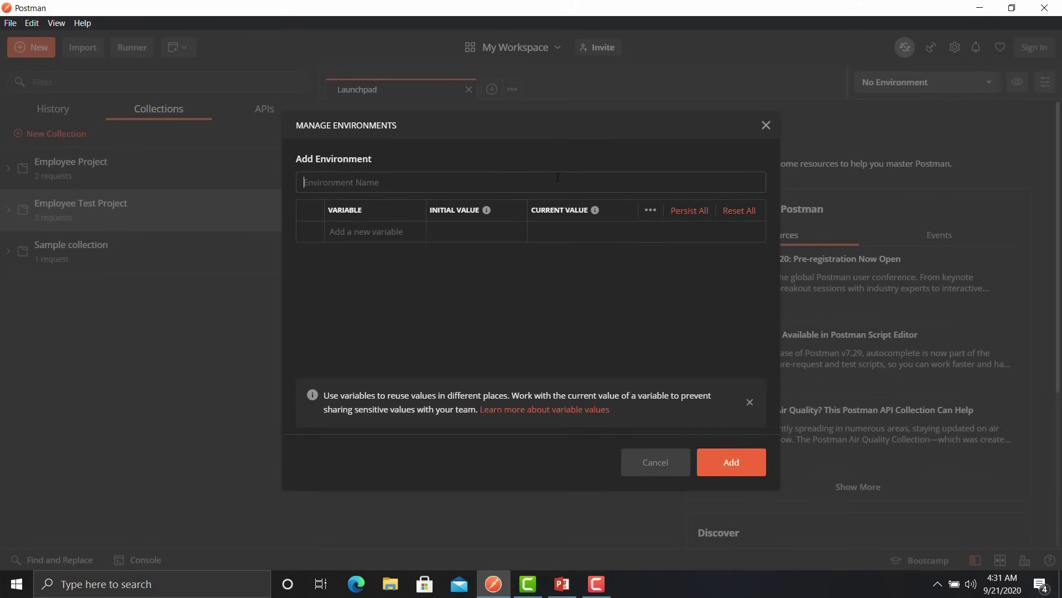
pyautogui.write('Preprod')
# Give the Preprod environment a variable BaseUrl with the initial value api.pp.com, save it and close the environment manager
pyautogui.click(415, 236)
pyautogui.write('BaseUrl')
pyautogui.press('Tab')
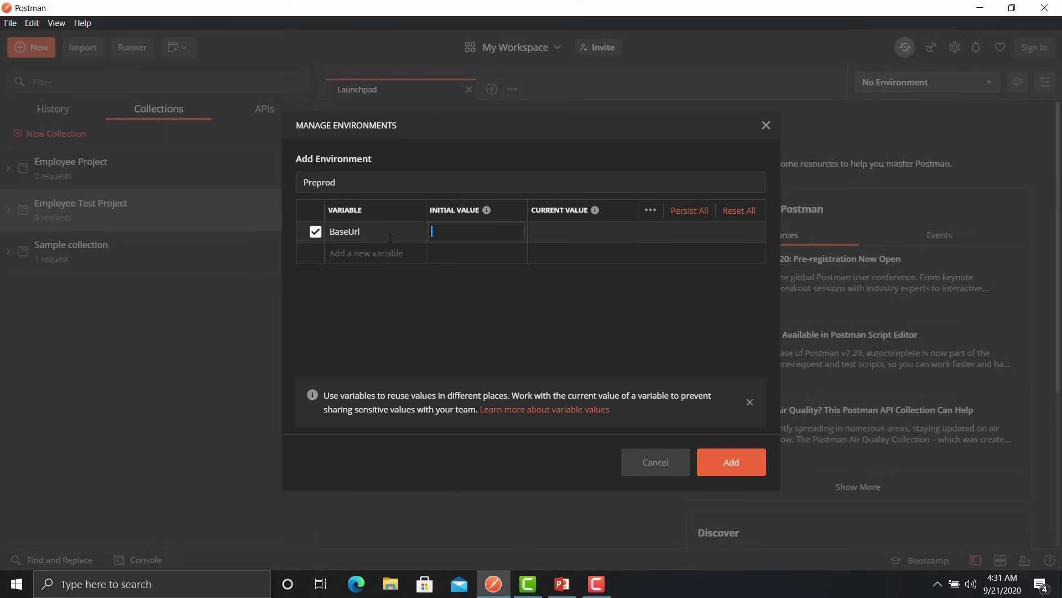
pyautogui.write('api.pp.com')
pyautogui.press('Tab')
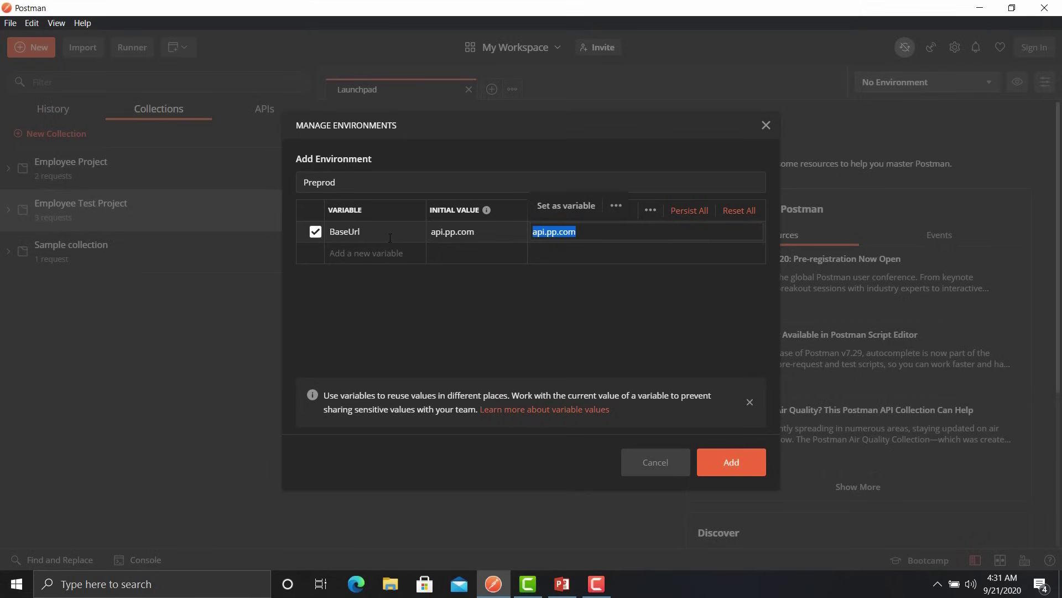
pyautogui.click(728, 466)
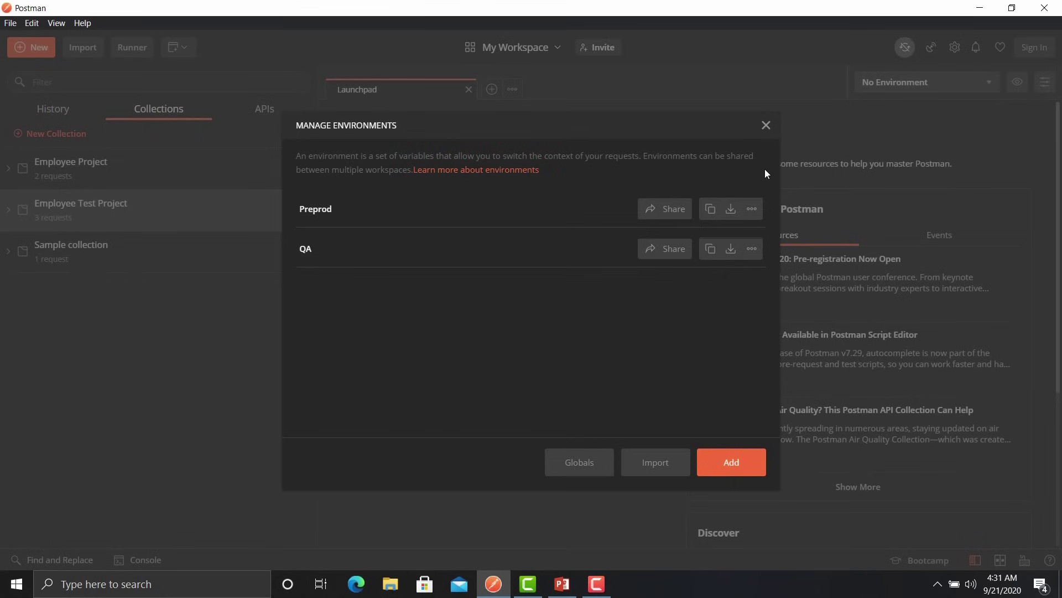
pyautogui.click(766, 126)
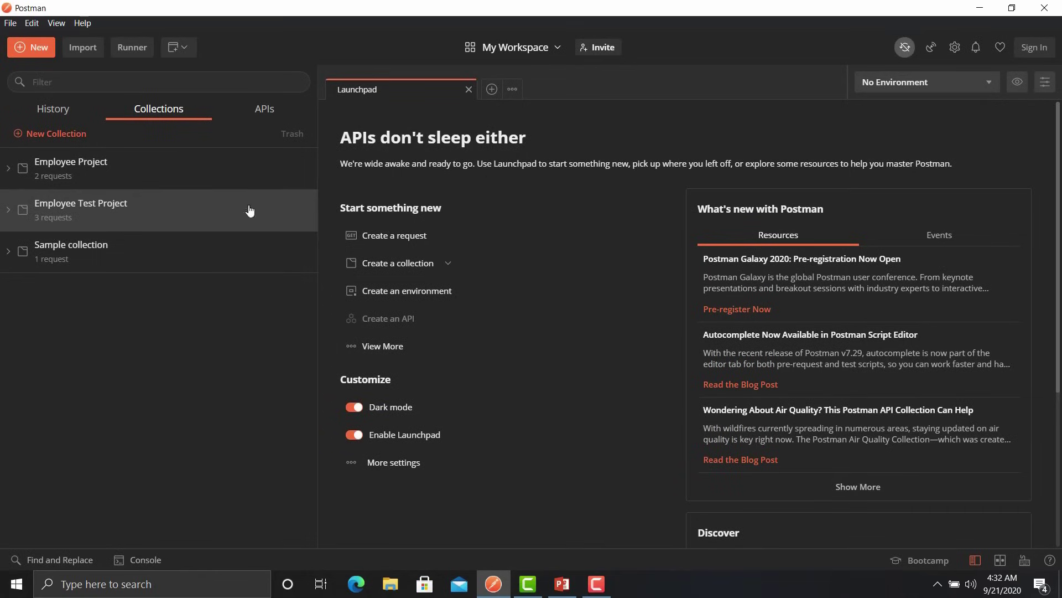
pyautogui.click(11, 211)
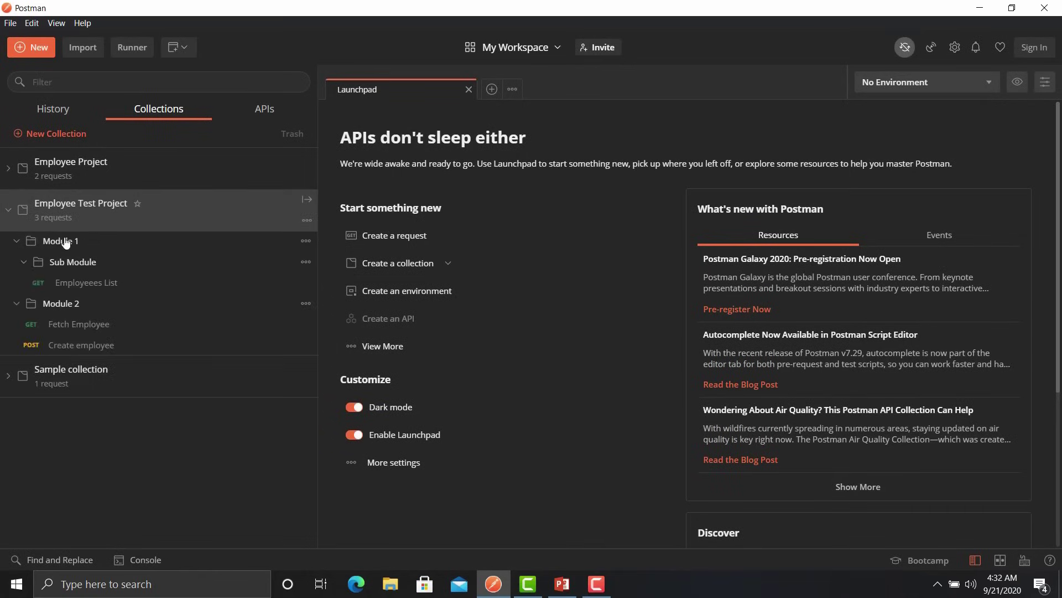
pyautogui.click(79, 284)
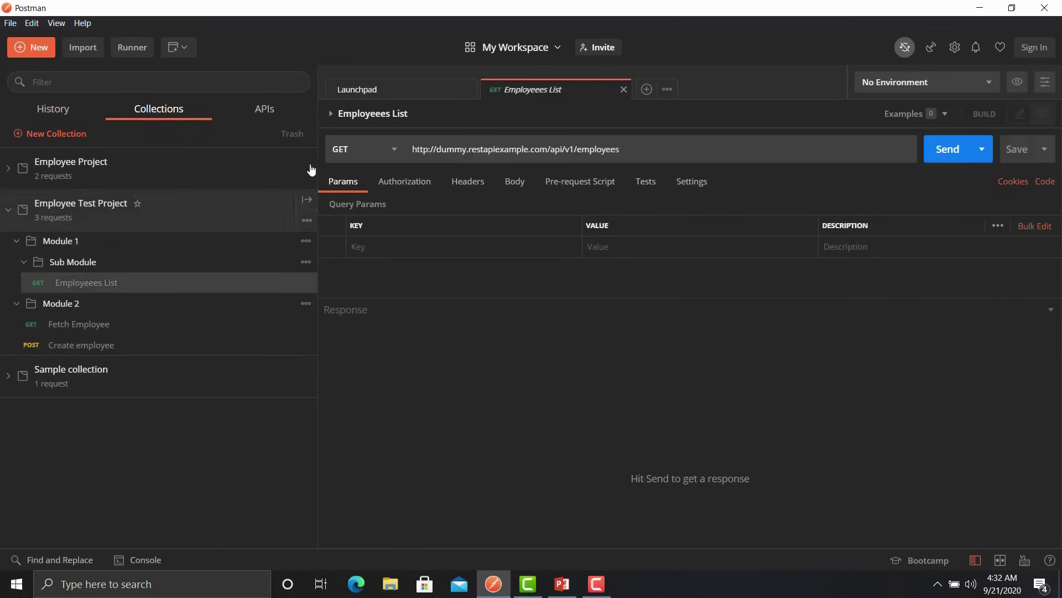
pyautogui.moveTo(549, 151); pyautogui.dragTo(411, 176)
pyautogui.hotkey('ctrl', 'c')
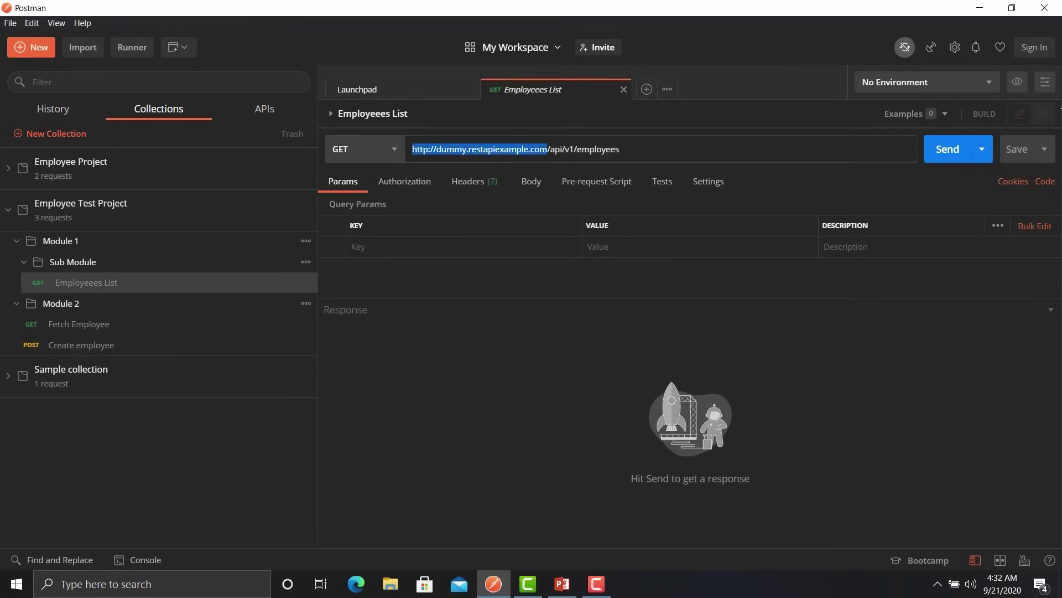
pyautogui.click(1047, 82)
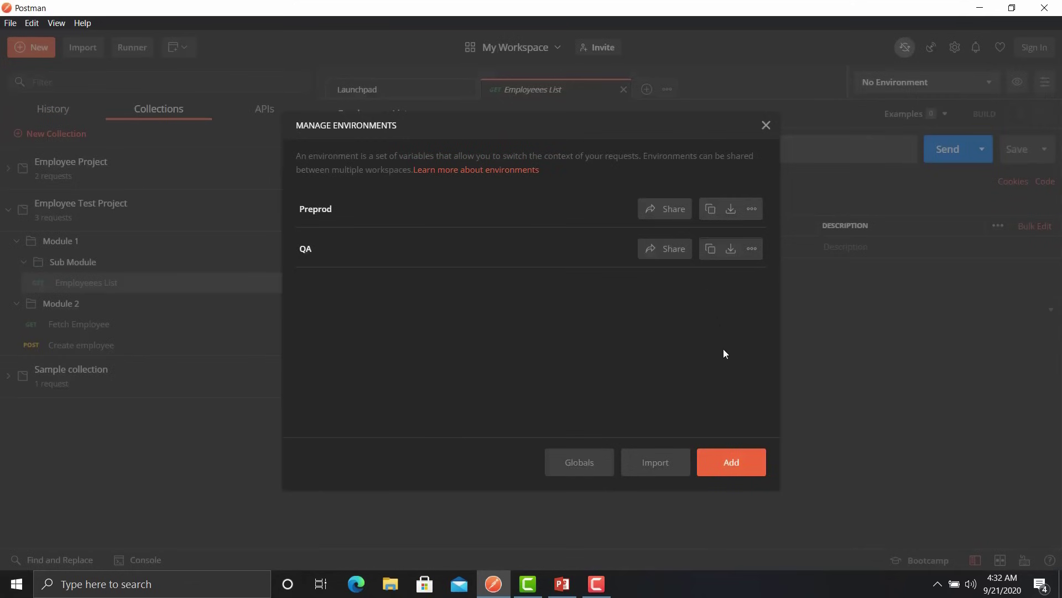
pyautogui.click(734, 468)
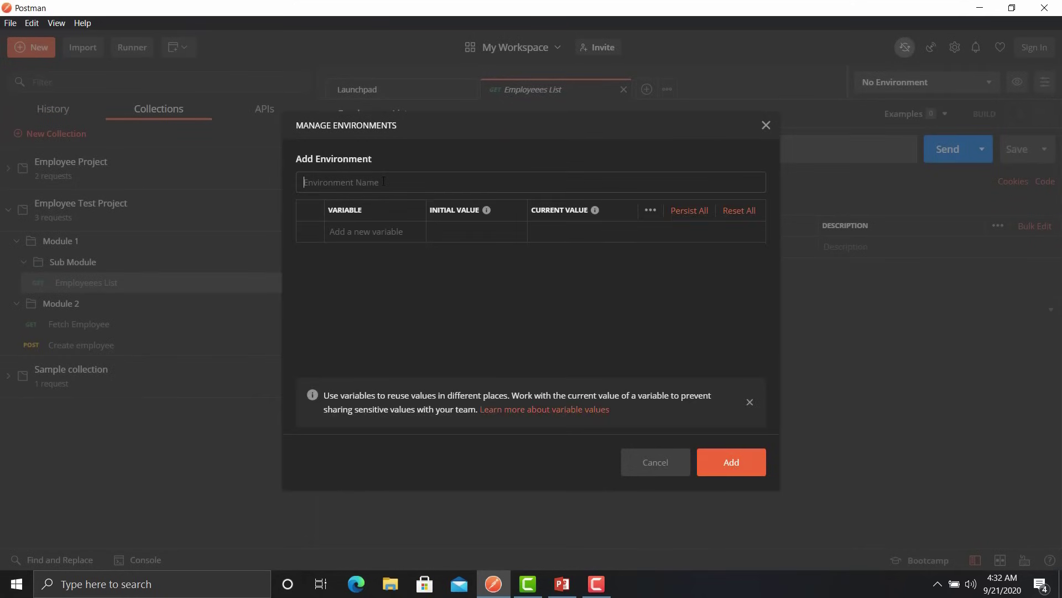
pyautogui.write('Staging')
pyautogui.click(375, 232)
pyautogui.write('baseUrl')
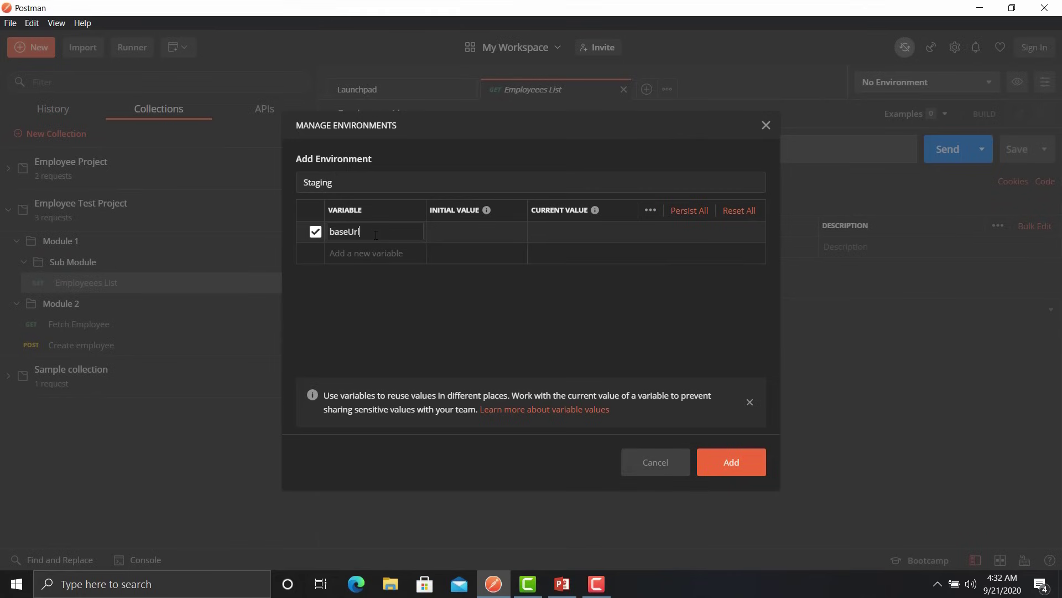
pyautogui.press('Tab')
pyautogui.hotkey('ctrl', 'v')
pyautogui.press('Tab')
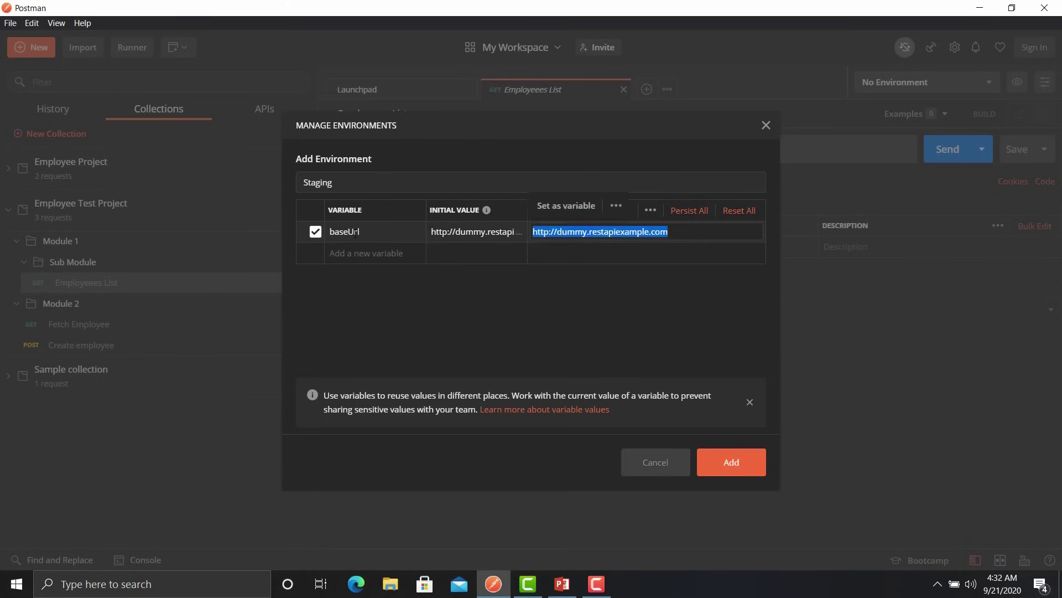
pyautogui.click(718, 463)
pyautogui.click(766, 126)
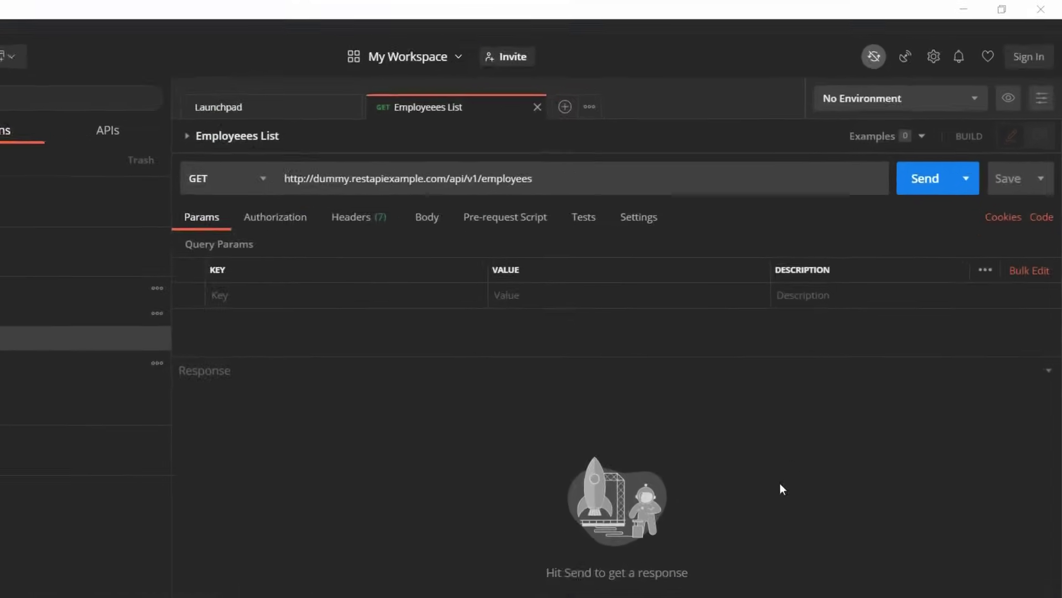
# Check the list of available environments and replace the host part of the Employeees List request URL with {{baseUrl}}
pyautogui.click(974, 100)
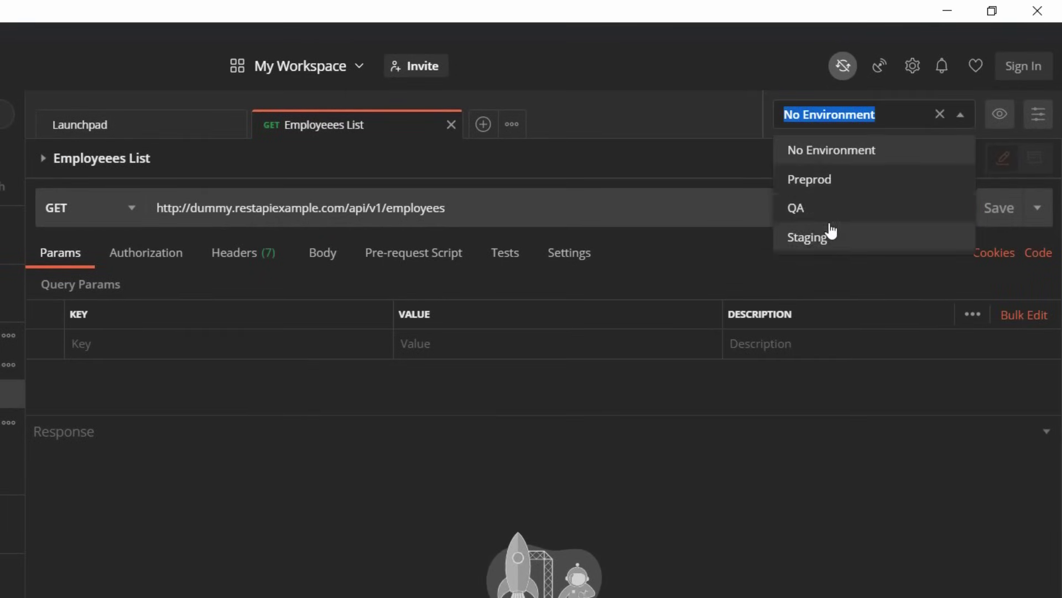
pyautogui.press('Escape')
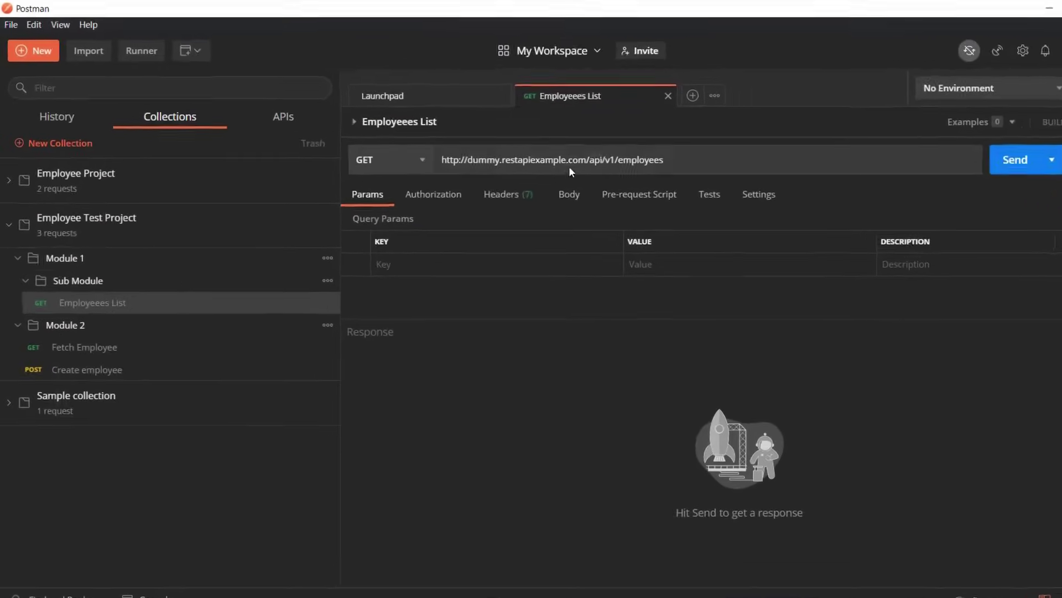
pyautogui.moveTo(577, 157); pyautogui.dragTo(433, 176)
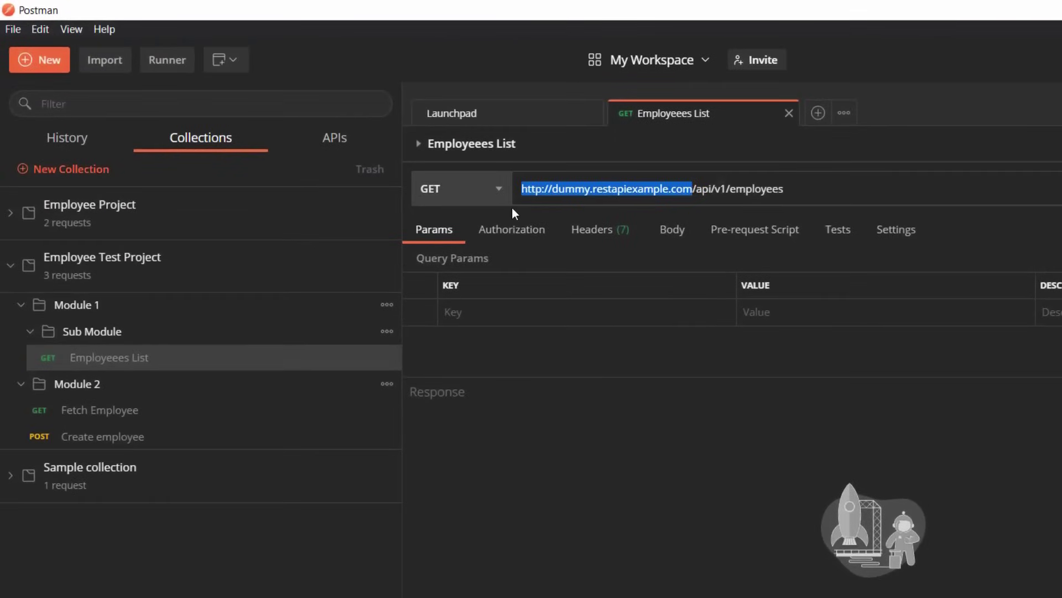
pyautogui.write('{{')
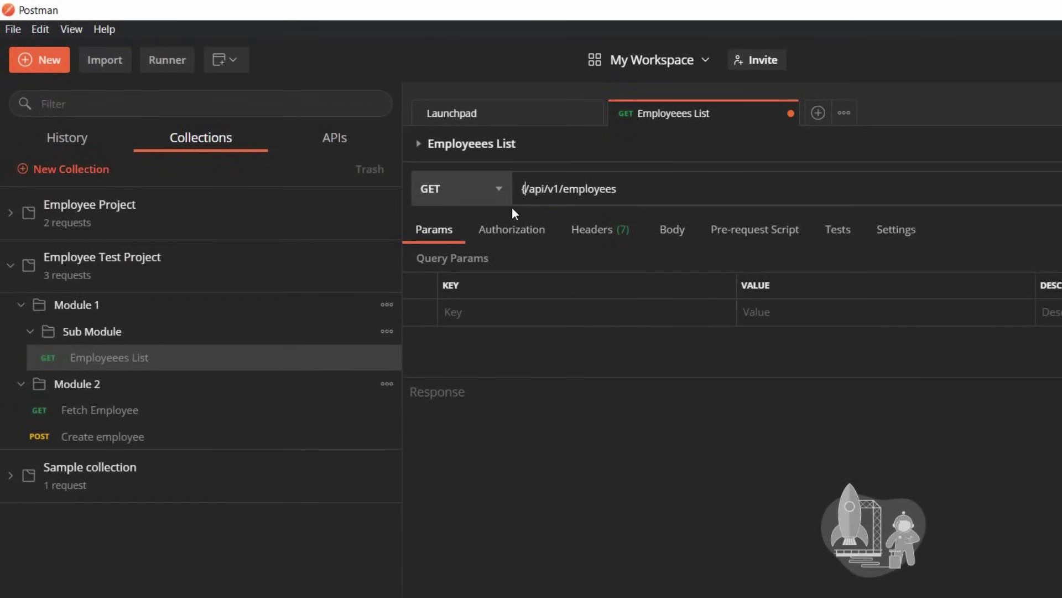
pyautogui.write('}}')
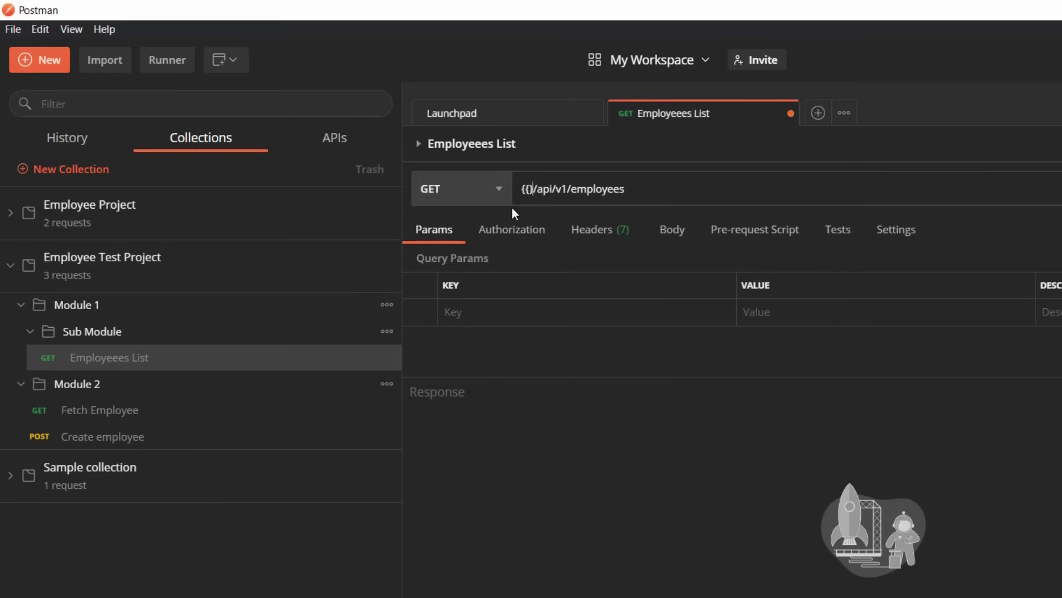
pyautogui.write('baseUrl')
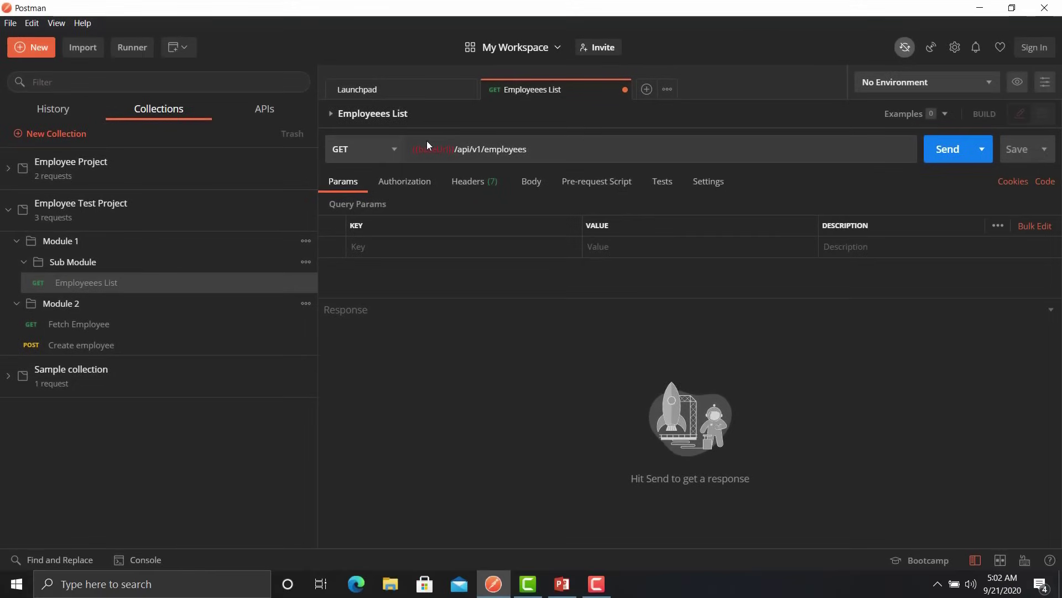
# Switch the active environment to Preprod and QA in turn, checking how the baseUrl variable in the request URL resolves
pyautogui.click(988, 87)
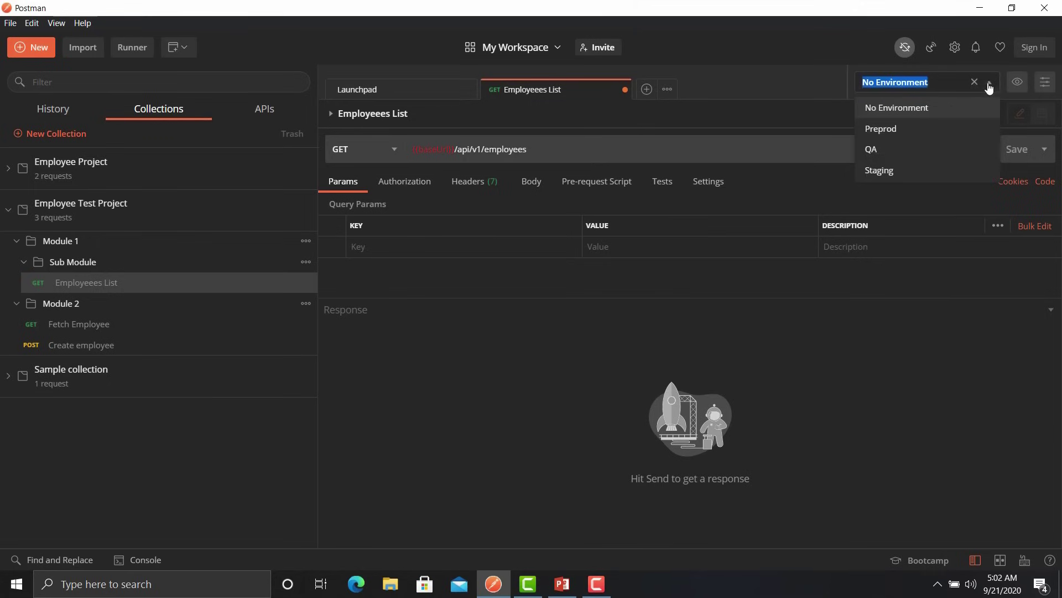
pyautogui.click(941, 127)
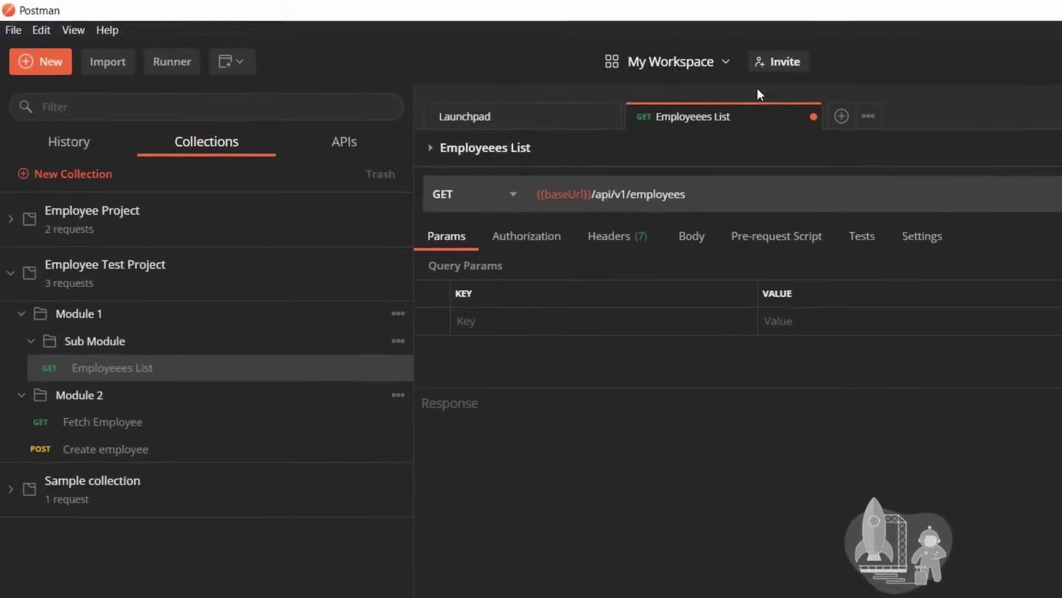
pyautogui.moveTo(599, 199)
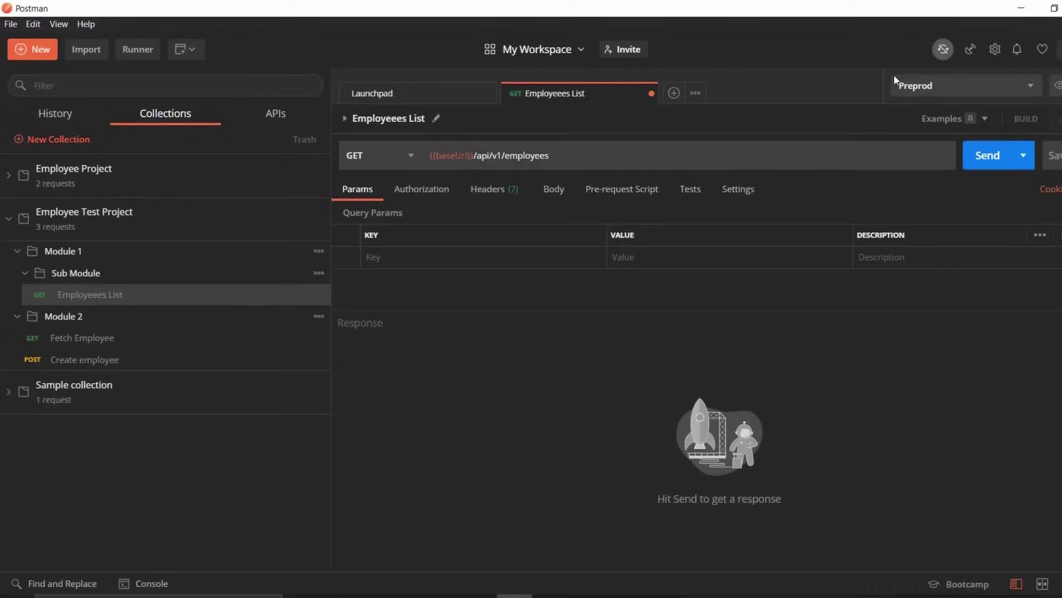
pyautogui.click(995, 86)
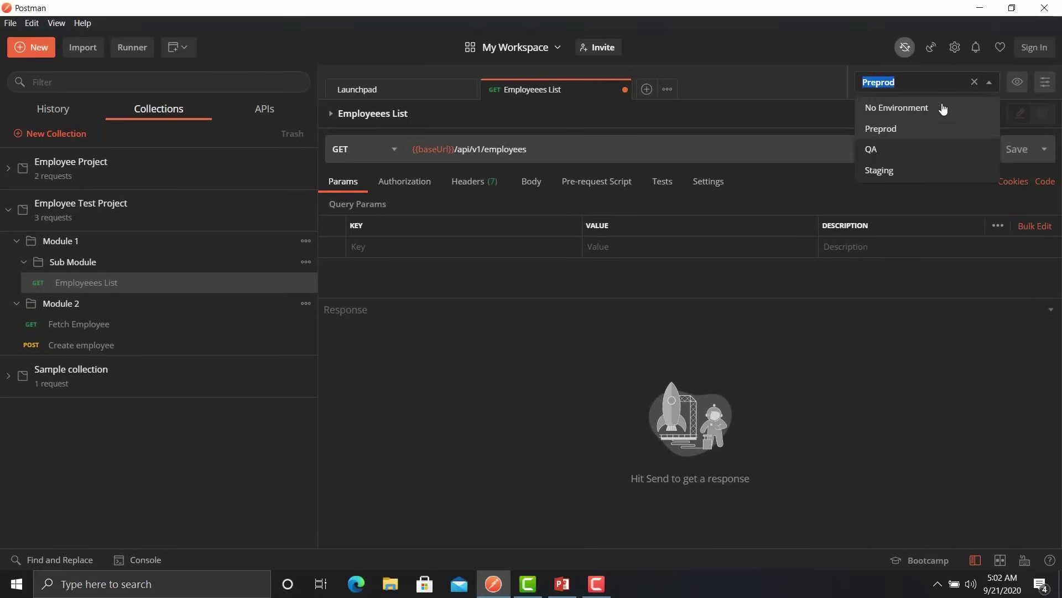
pyautogui.click(910, 148)
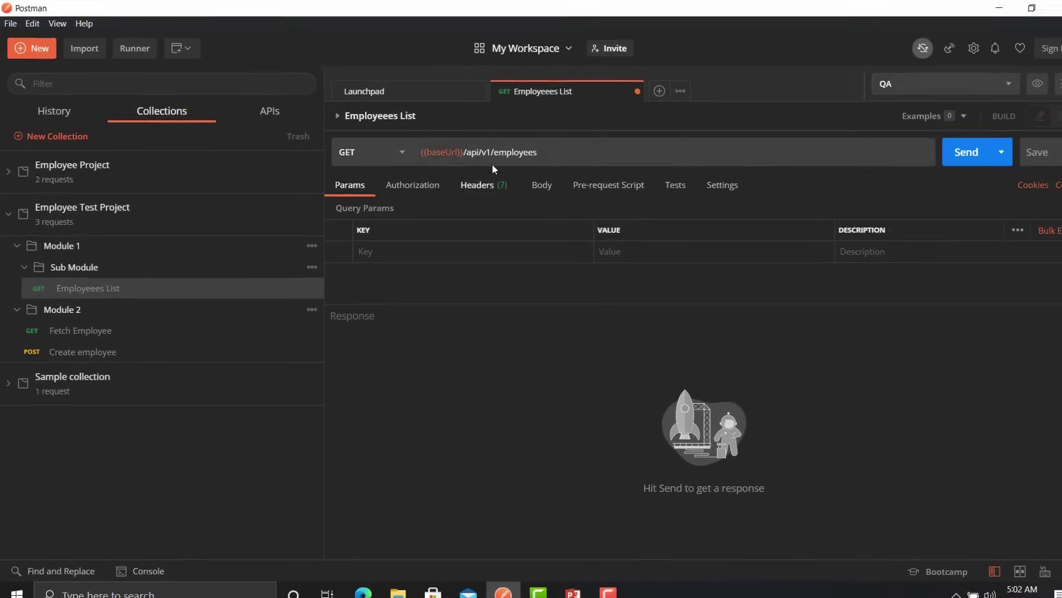
pyautogui.moveTo(450, 150)
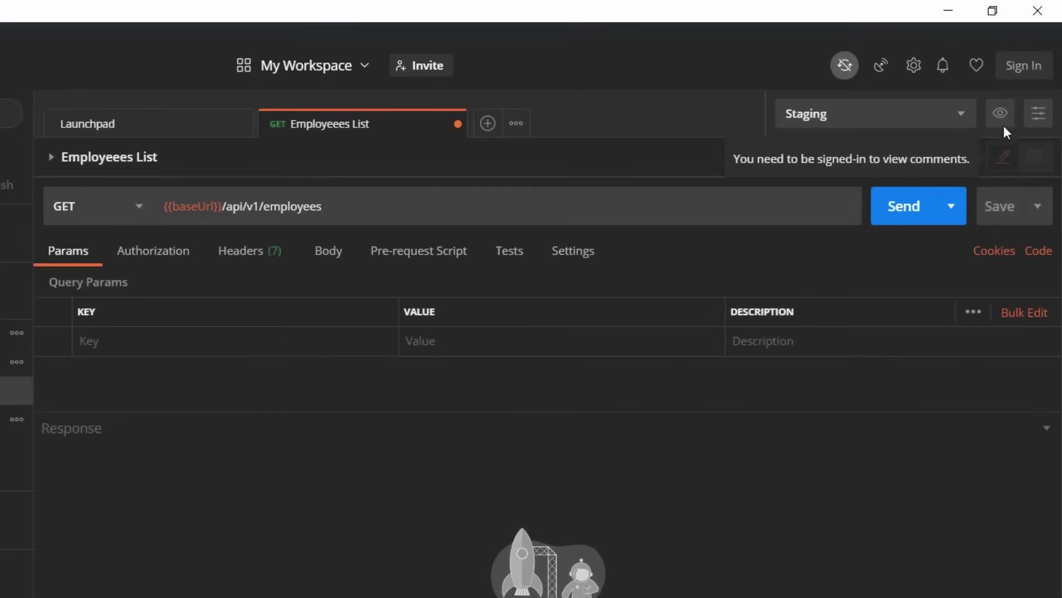
# View the Staging environment's variables, switch the active environment to Preprod and view its variables too
pyautogui.click(1001, 115)
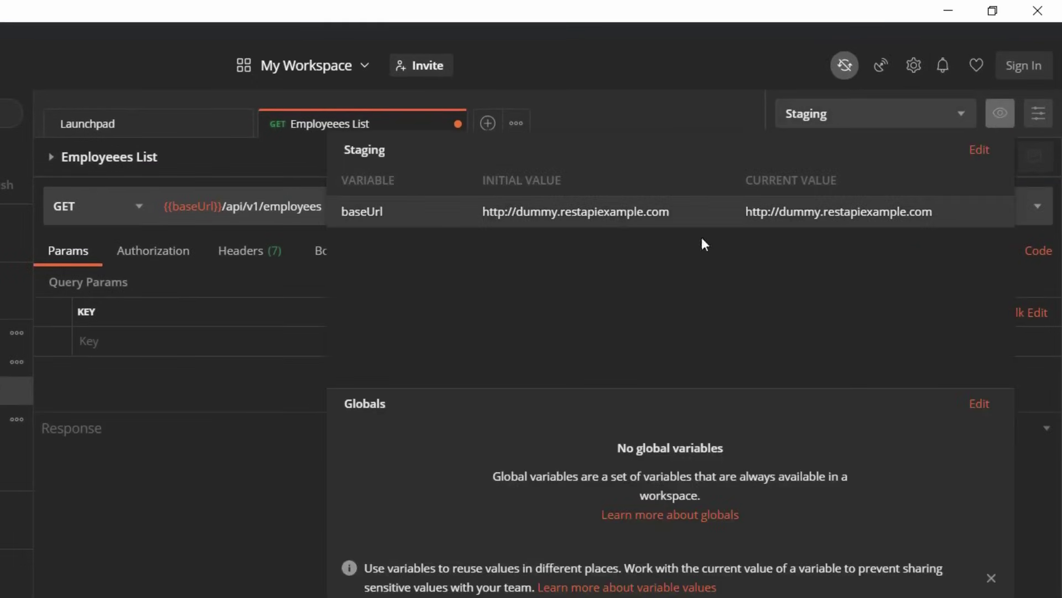
pyautogui.click(963, 112)
pyautogui.click(844, 186)
pyautogui.click(994, 121)
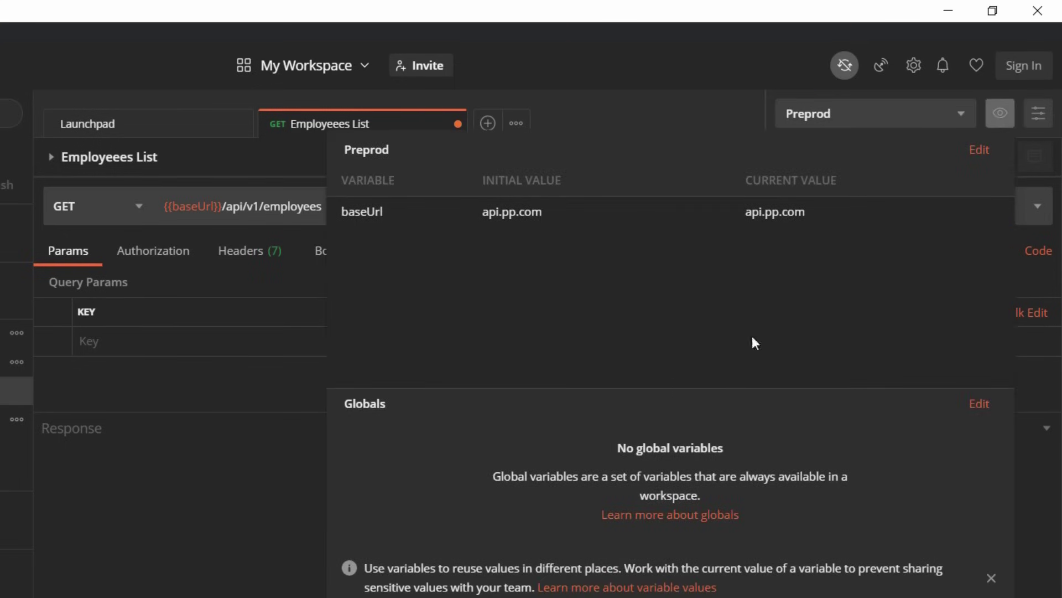
pyautogui.click(985, 113)
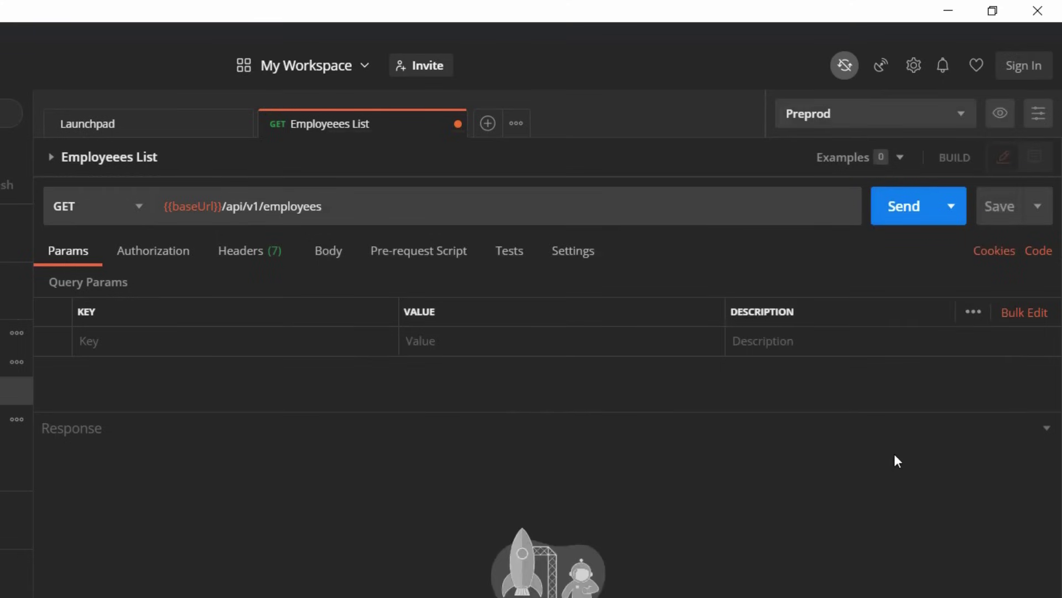
# Duplicate the Preprod environment, then look at its export dialog and further options without using them
pyautogui.click(1040, 117)
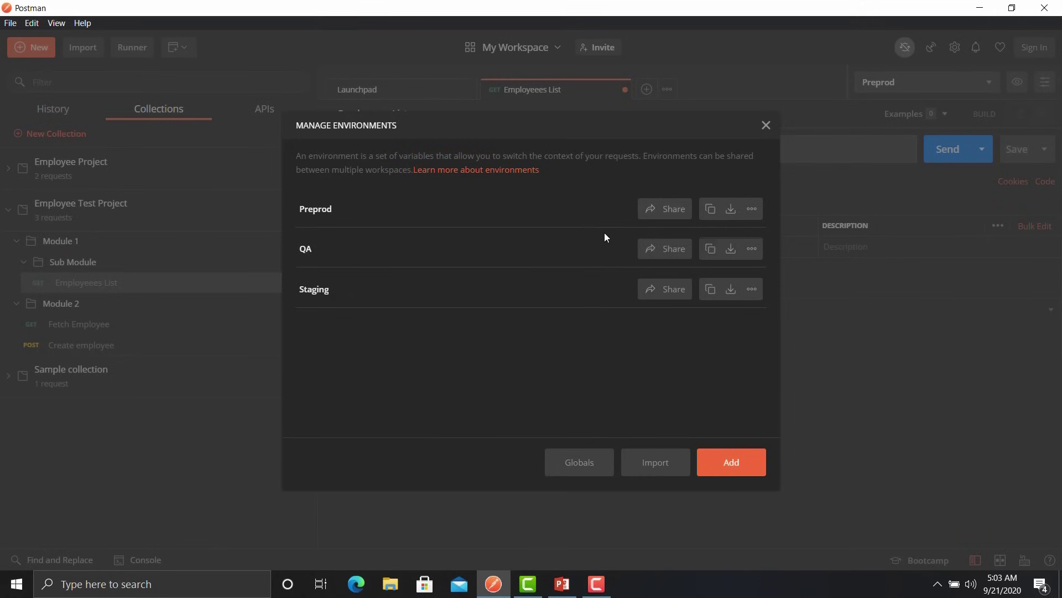
pyautogui.click(710, 209)
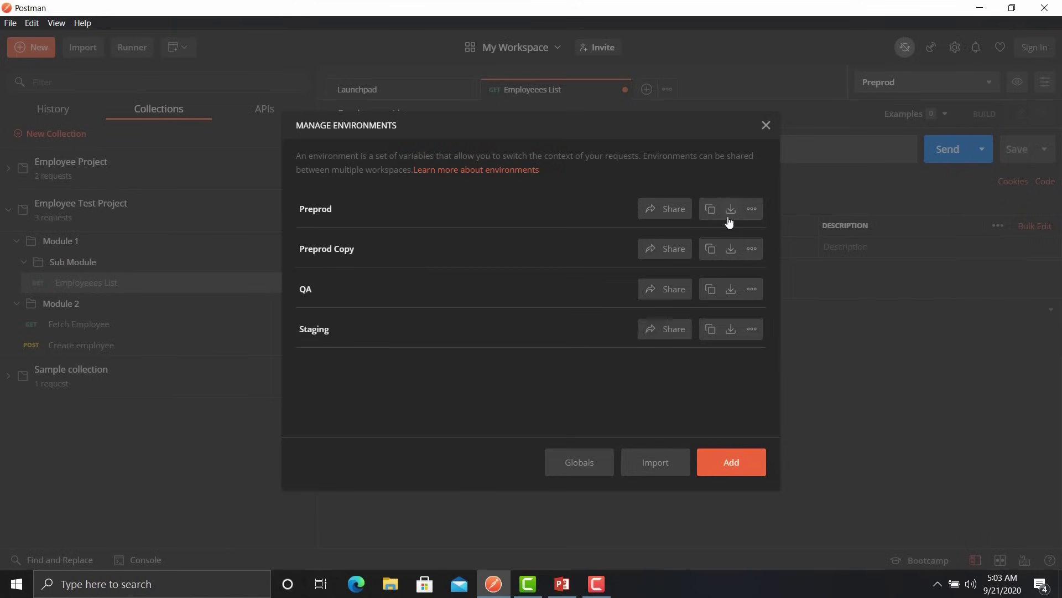
pyautogui.click(730, 212)
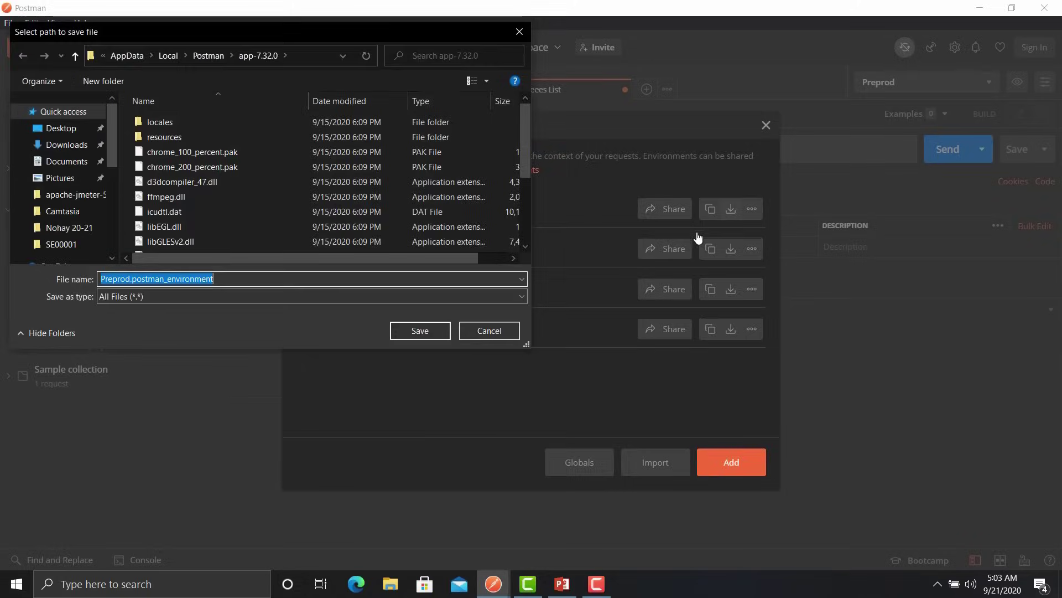
pyautogui.press('Escape')
pyautogui.click(750, 210)
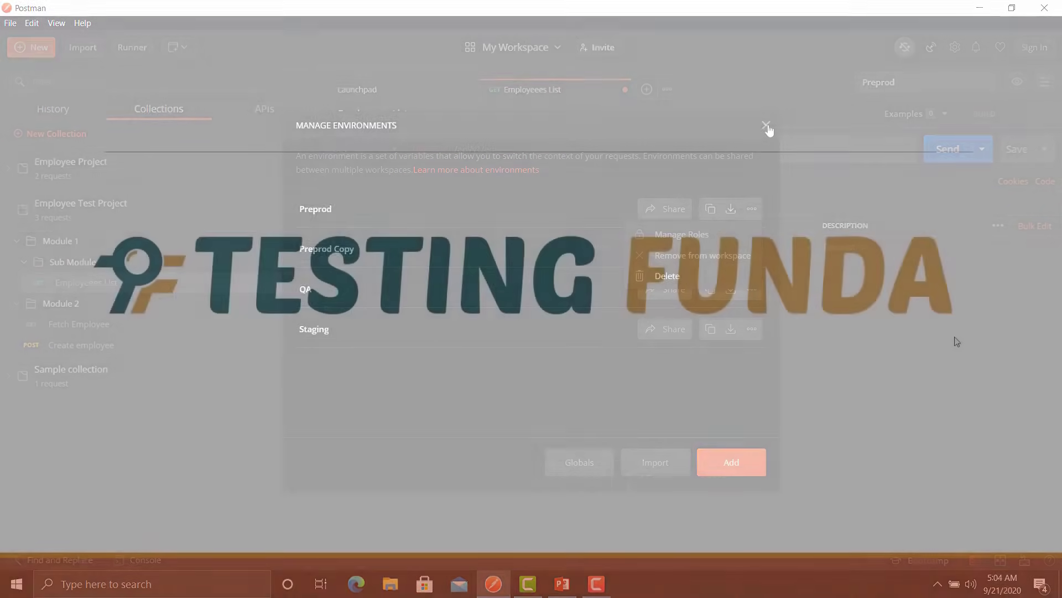
pyautogui.click(766, 125)
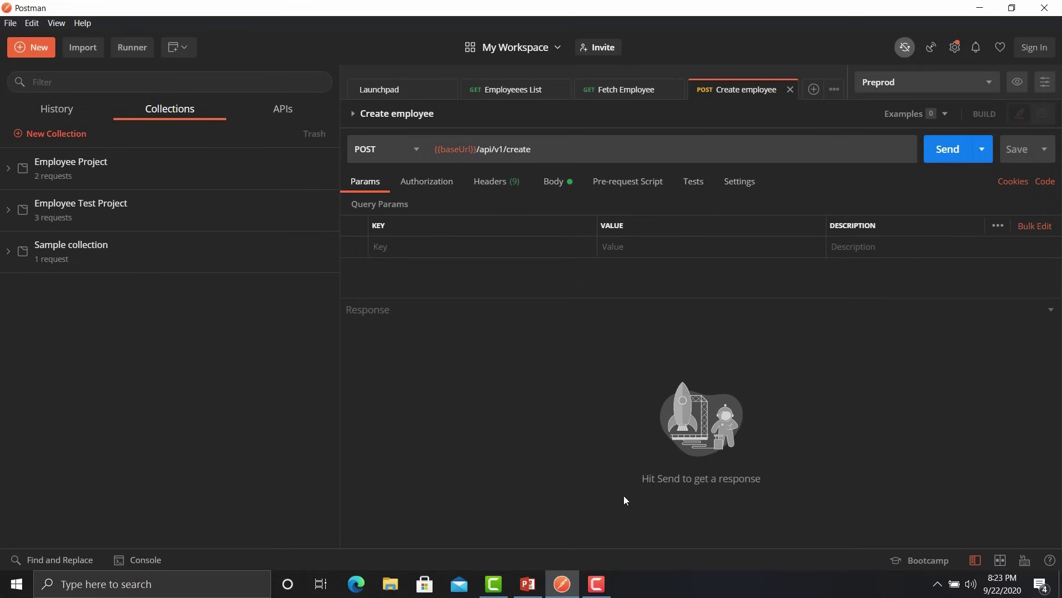
# Run the Employee Test Project collection in the Collection Runner with the Staging environment and 3 iterations
pyautogui.click(131, 47)
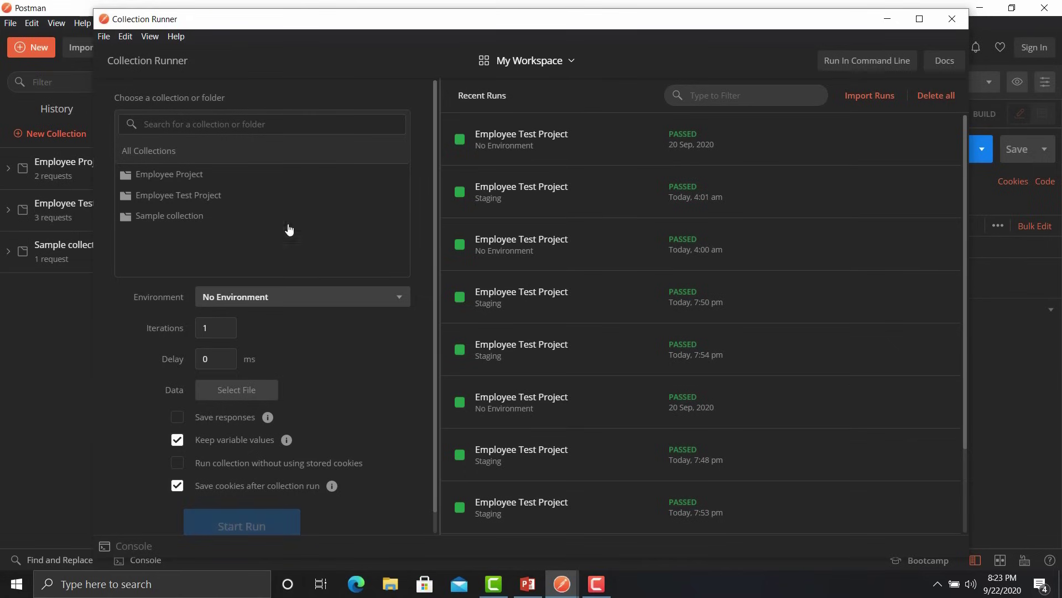
pyautogui.click(176, 195)
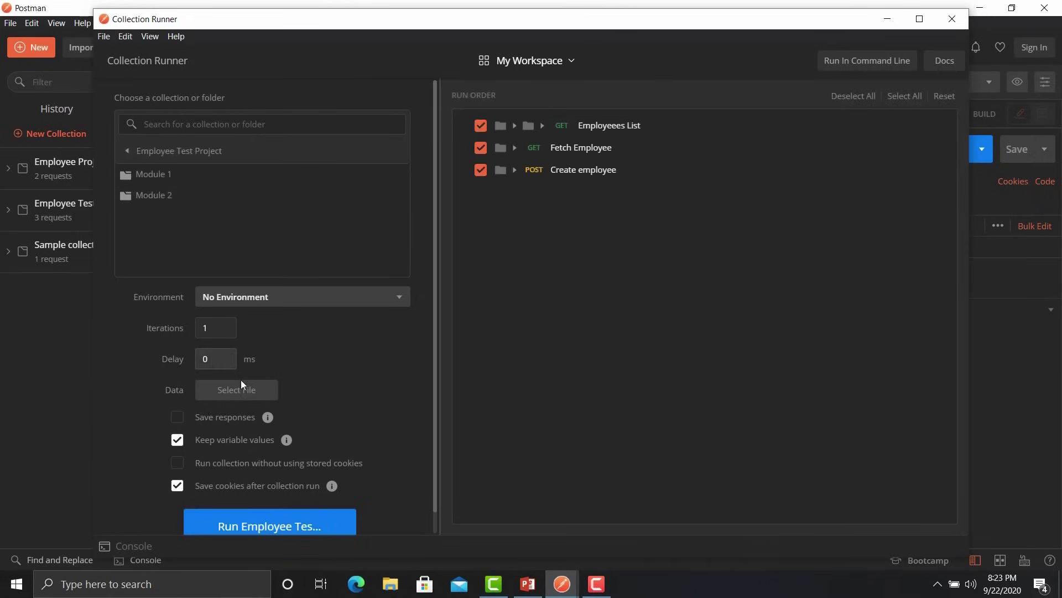
pyautogui.click(290, 297)
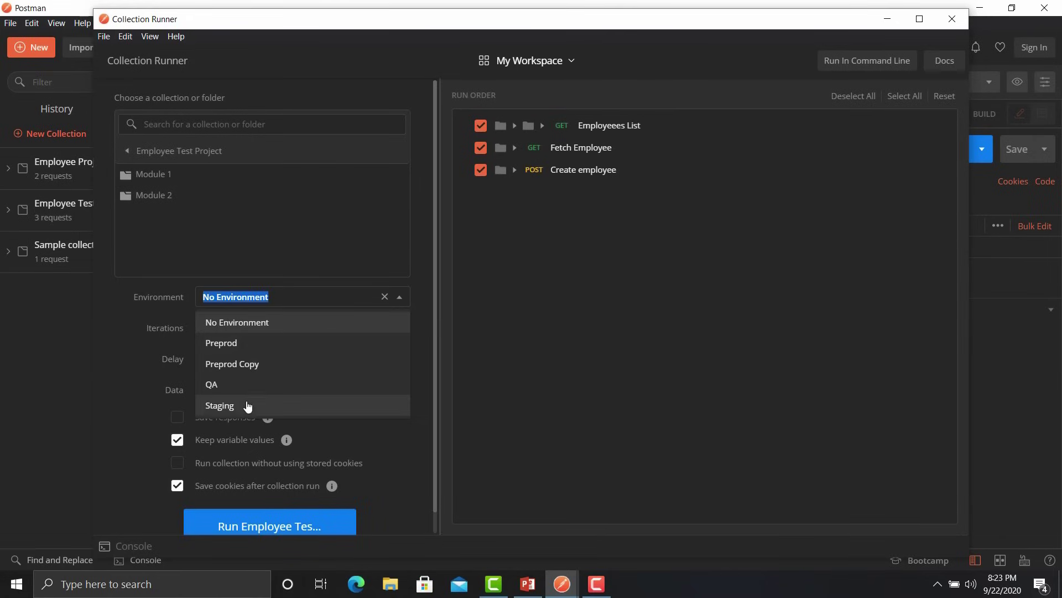
pyautogui.click(247, 407)
pyautogui.moveTo(213, 327); pyautogui.dragTo(190, 336)
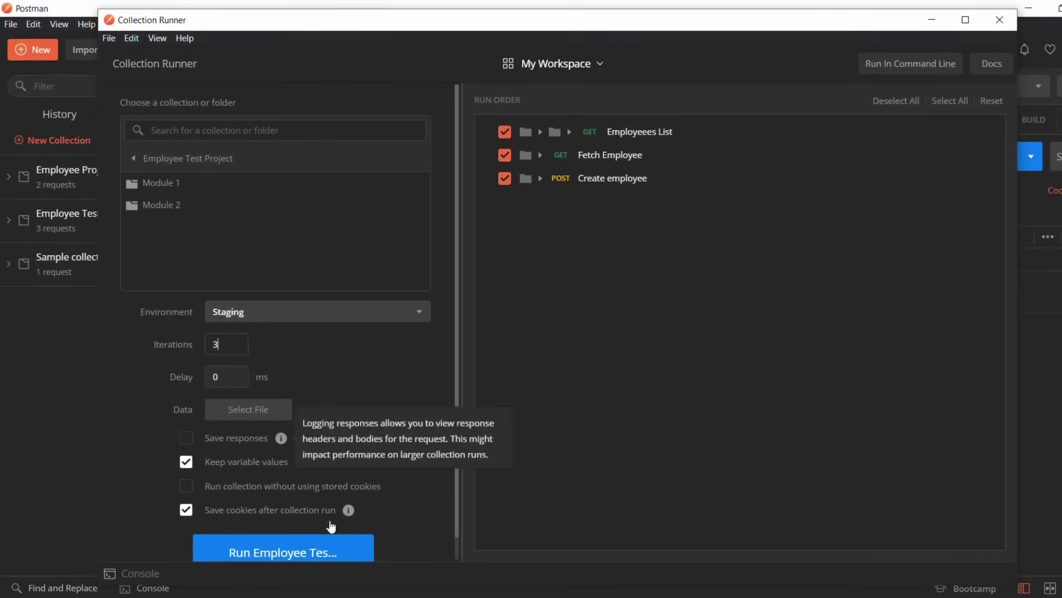
pyautogui.click(299, 525)
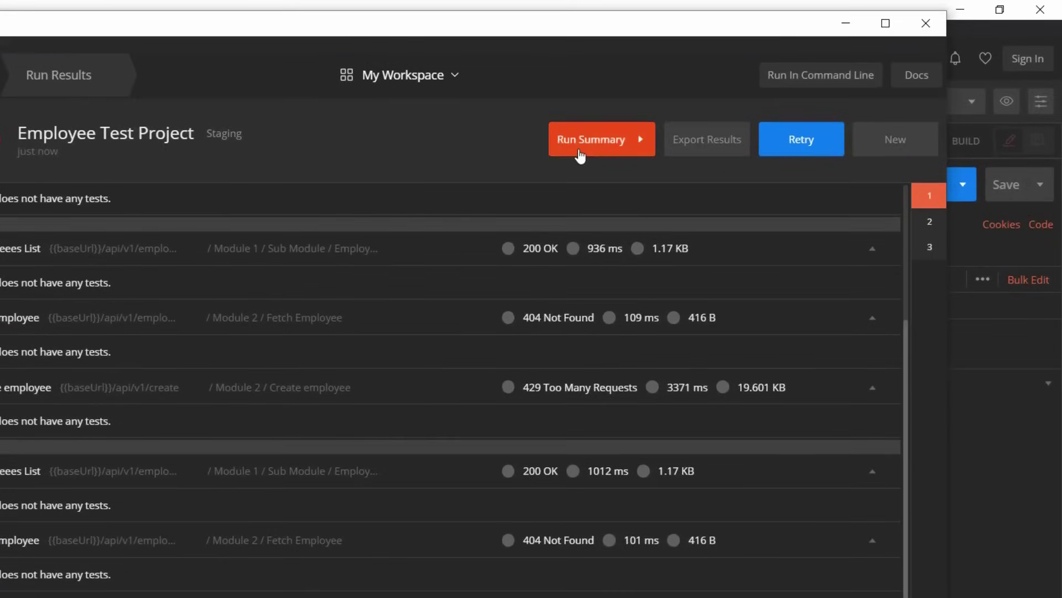
# Review the run summary and its results export, and retry the Employee Test Project run from the run results
pyautogui.click(580, 154)
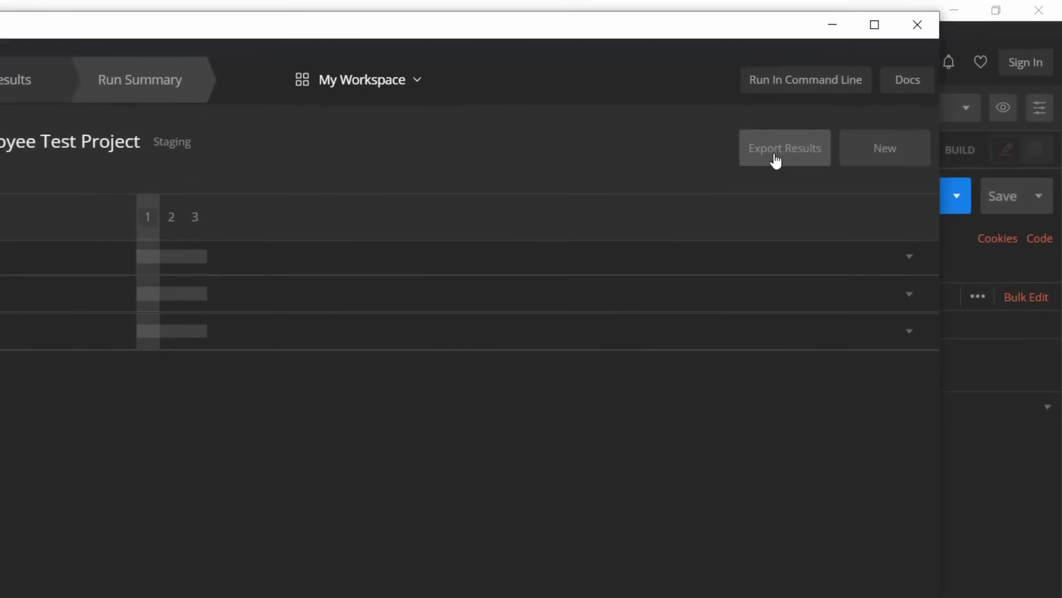
pyautogui.click(744, 161)
pyautogui.click(324, 451)
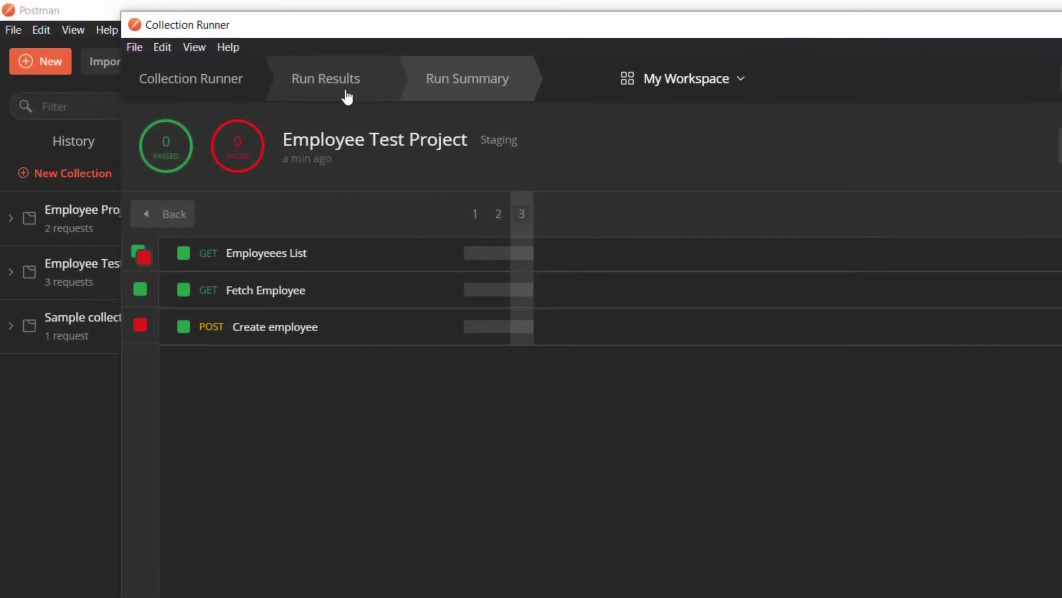
pyautogui.click(346, 93)
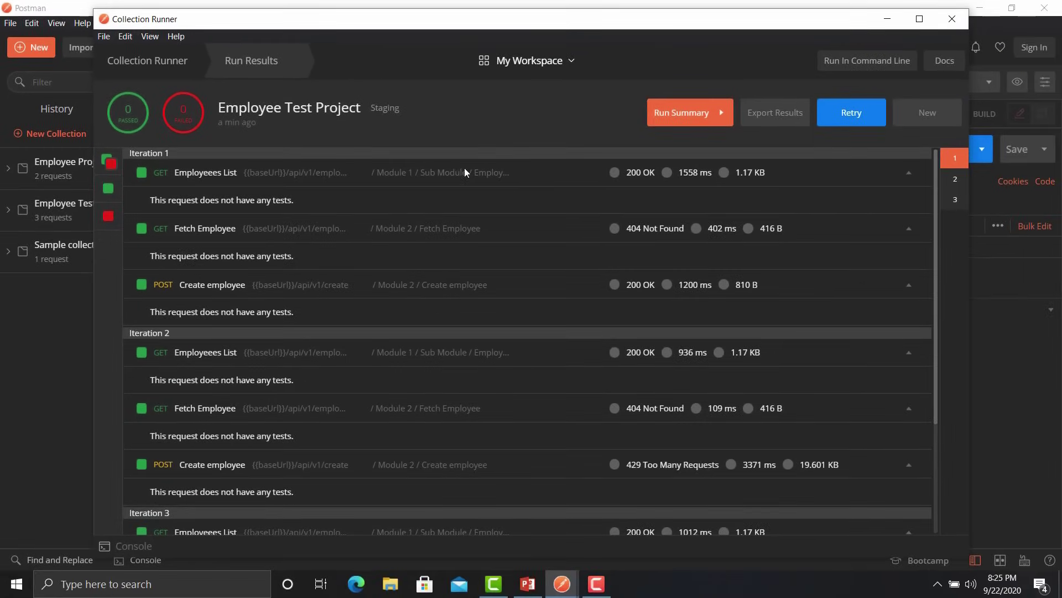
pyautogui.click(846, 124)
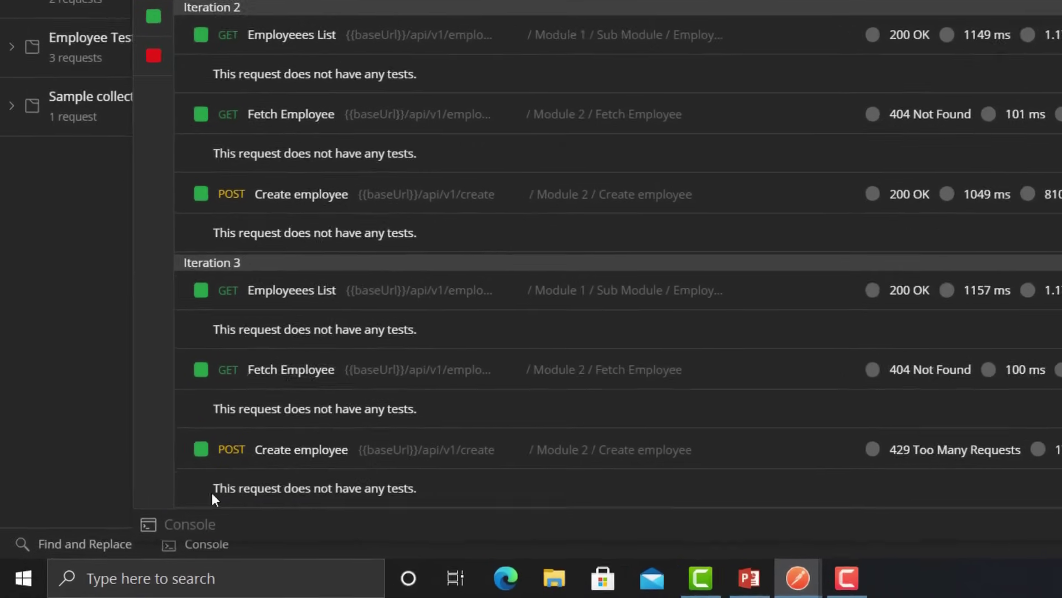
# Examine the collection run's request logs and the log filter in the console, and open the console in its own window
pyautogui.click(209, 527)
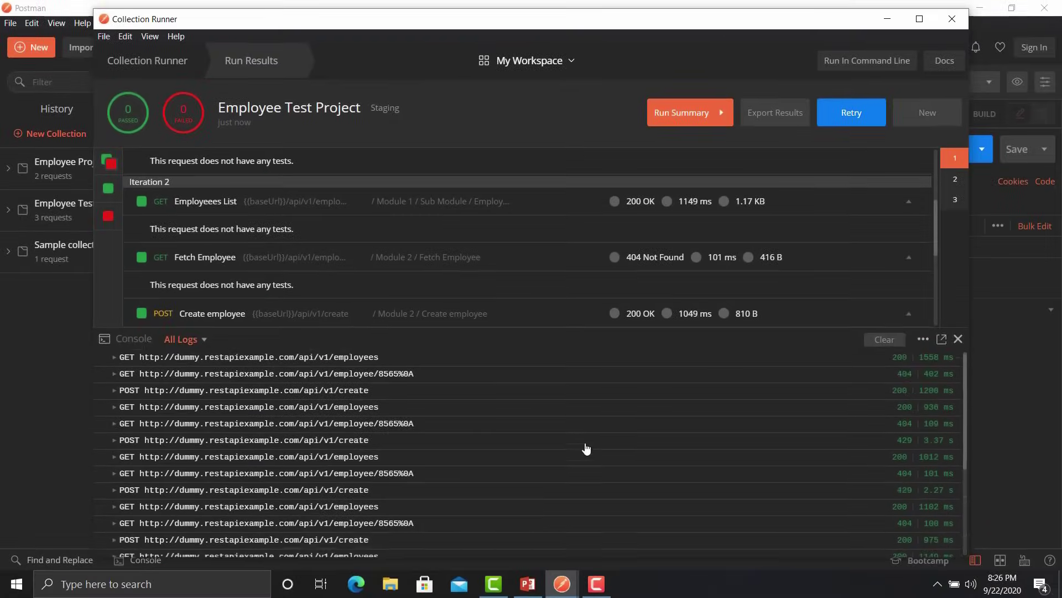
pyautogui.scroll(2, 588, 446)
pyautogui.click(204, 341)
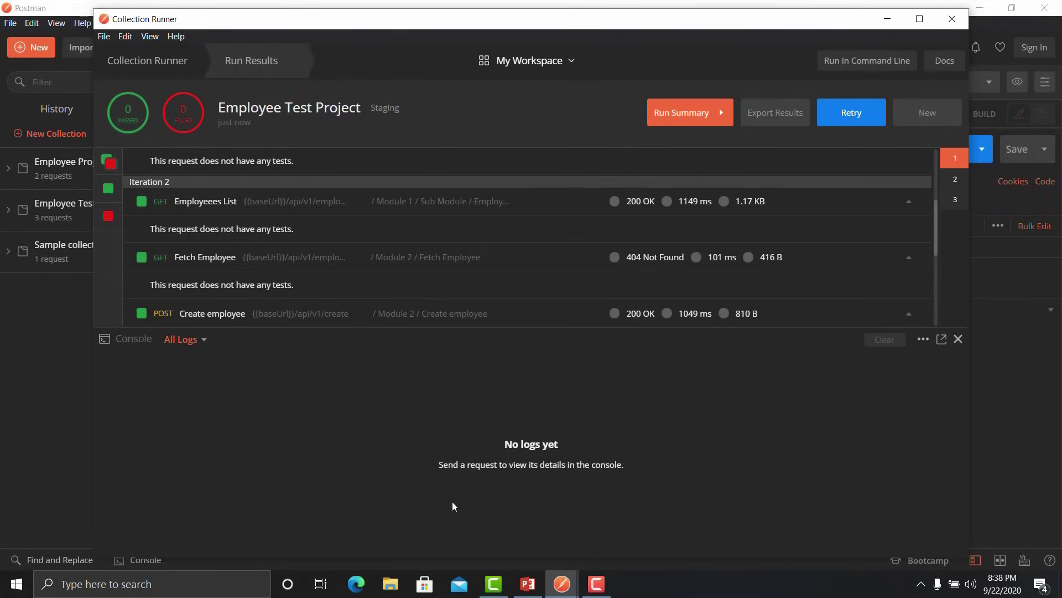
pyautogui.click(941, 340)
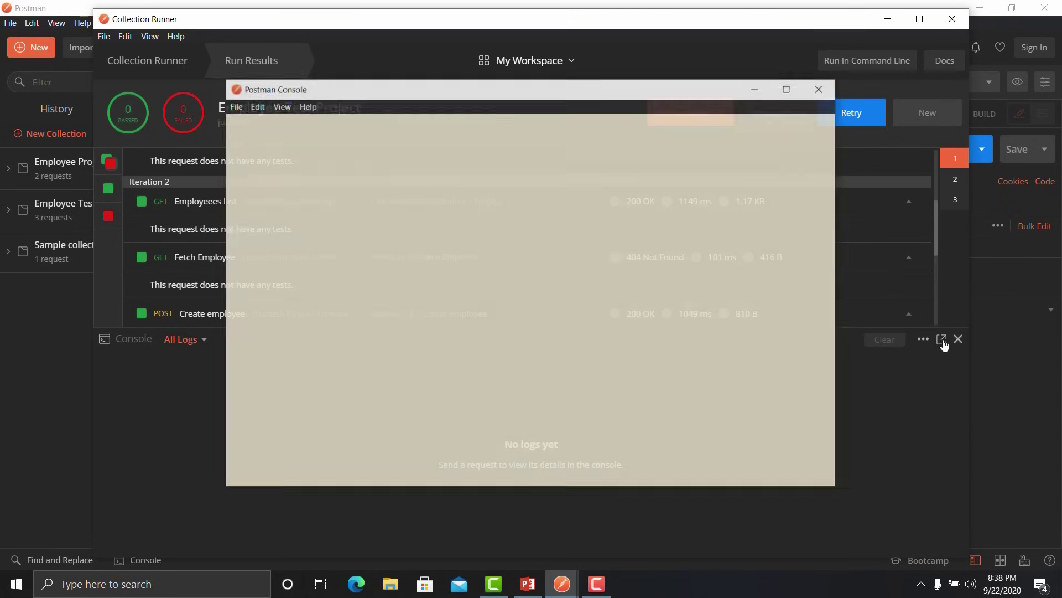